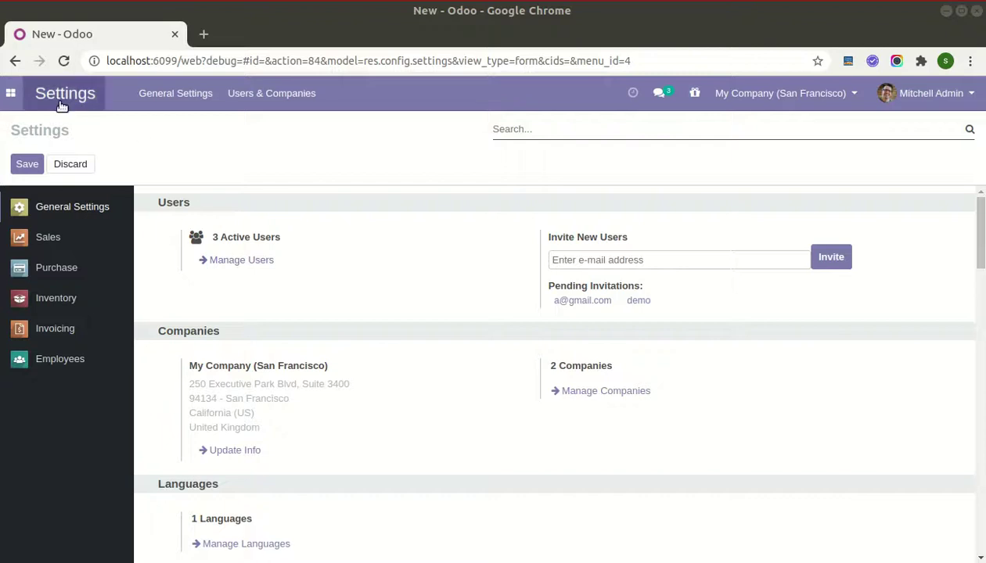
# Grant the admin user the Import Product Variants and Product Variant Custom Field rights and save.
pyautogui.click(266, 93)
pyautogui.click(257, 127)
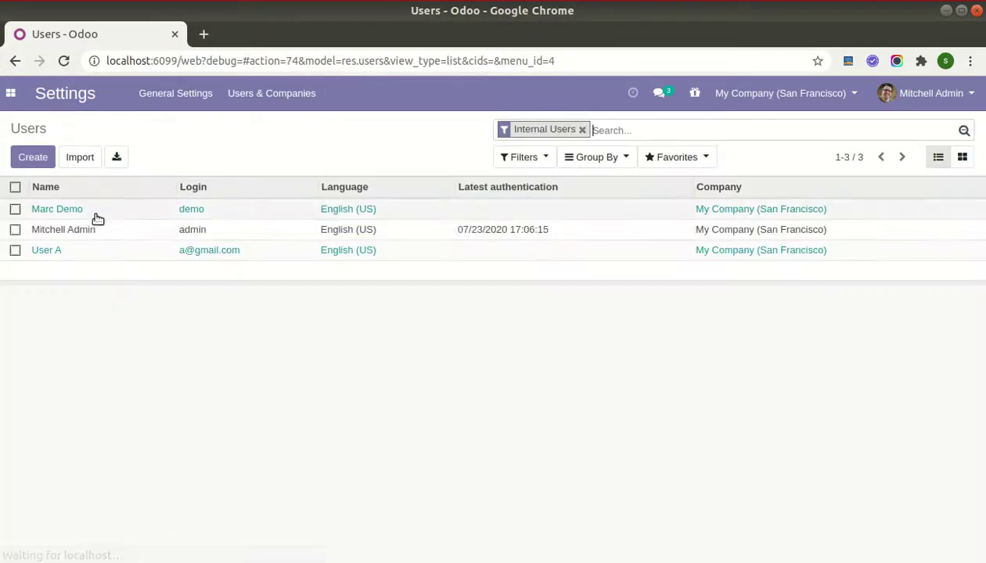
pyautogui.click(76, 228)
pyautogui.click(27, 157)
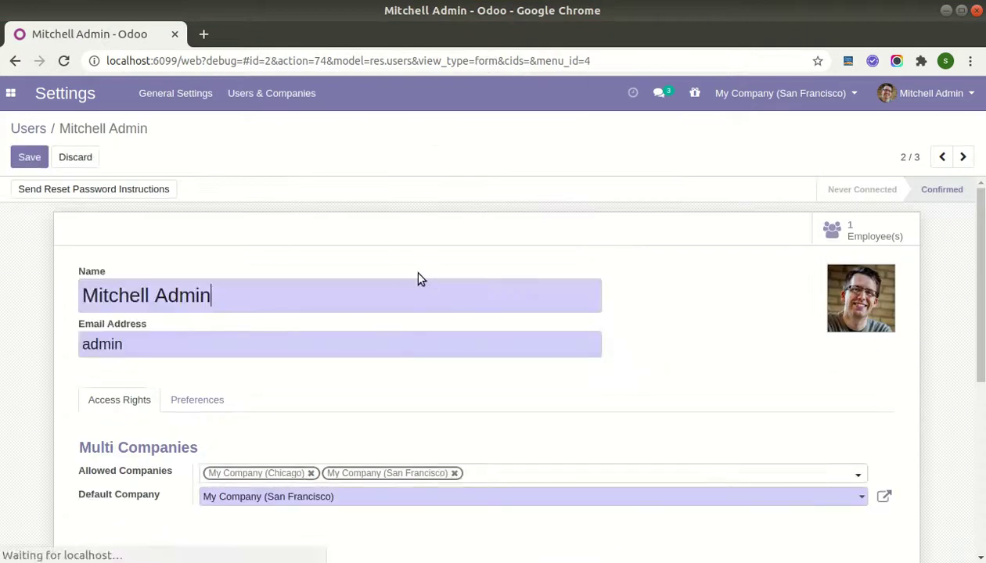
pyautogui.scroll(-5, 399, 305)
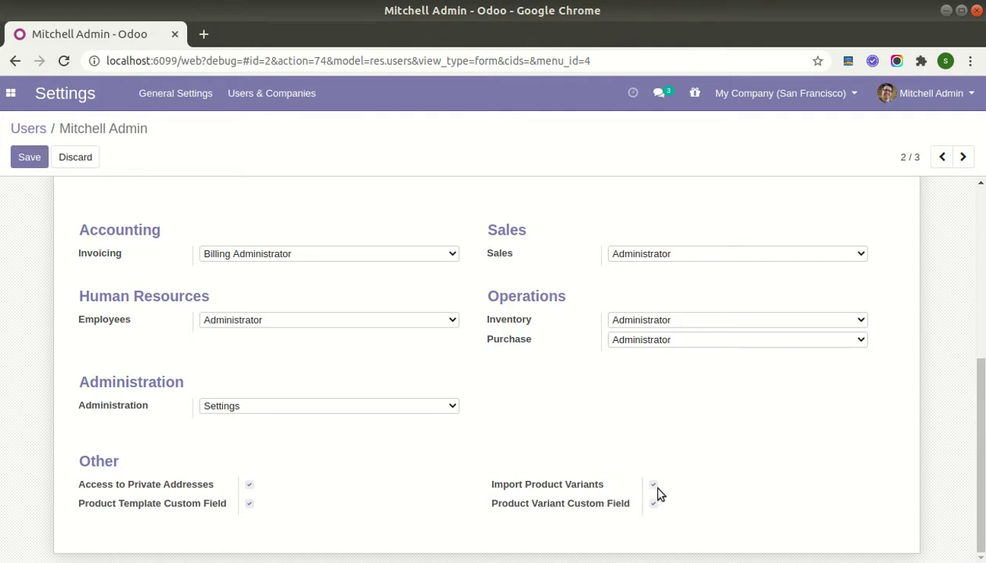
pyautogui.click(29, 158)
# Reload the page so the new rights apply, then switch to the Sales app.
pyautogui.scroll(2, 275, 288)
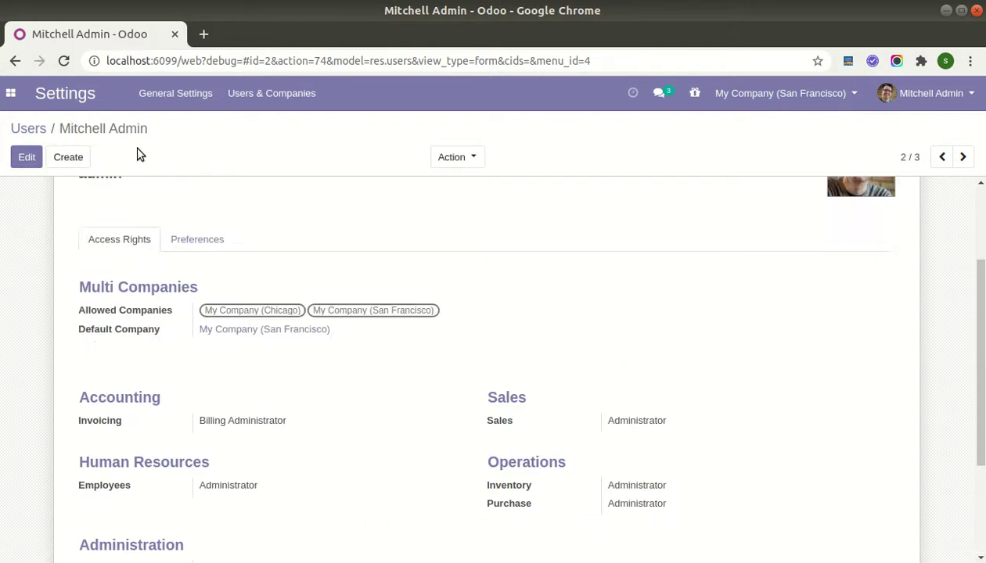
pyautogui.click(64, 61)
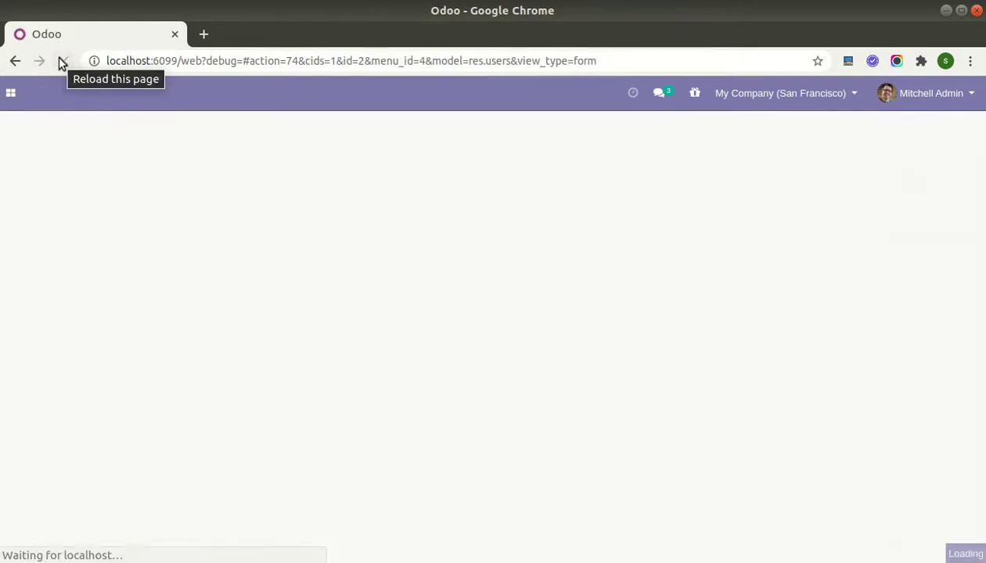
pyautogui.click(11, 94)
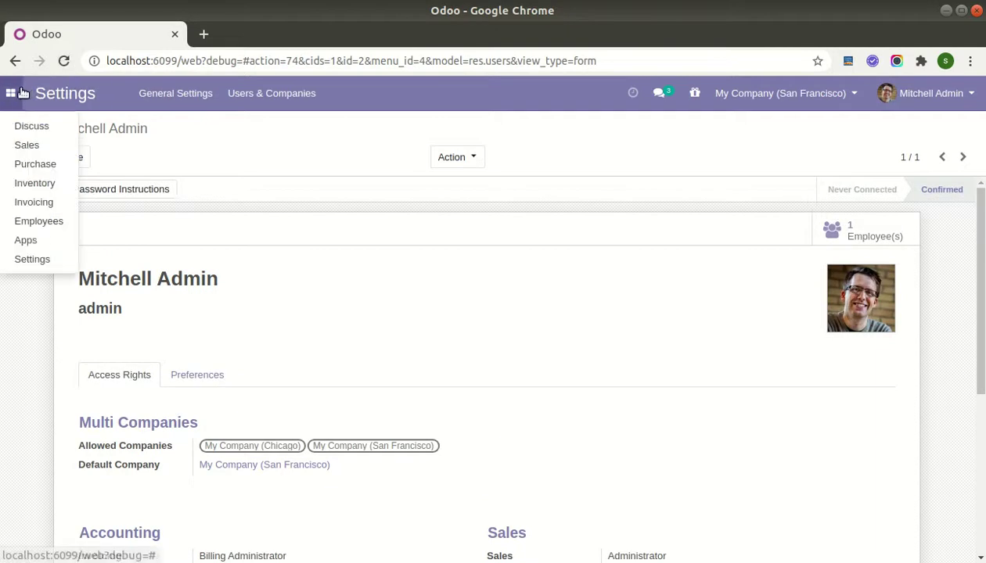
pyautogui.click(29, 146)
# Start a product variant import set to Create or Update, matched by Internal Reference.
pyautogui.click(232, 103)
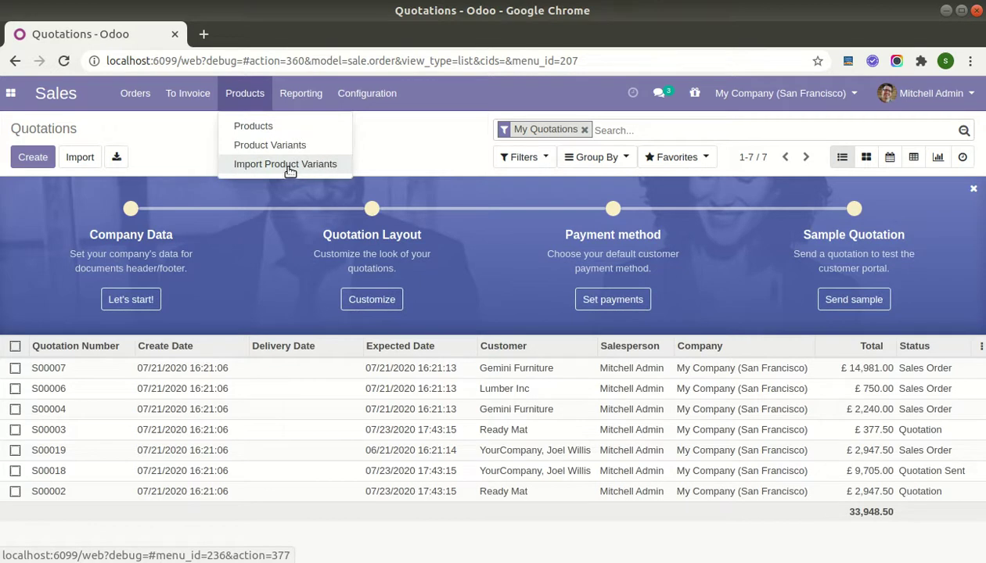
pyautogui.click(291, 164)
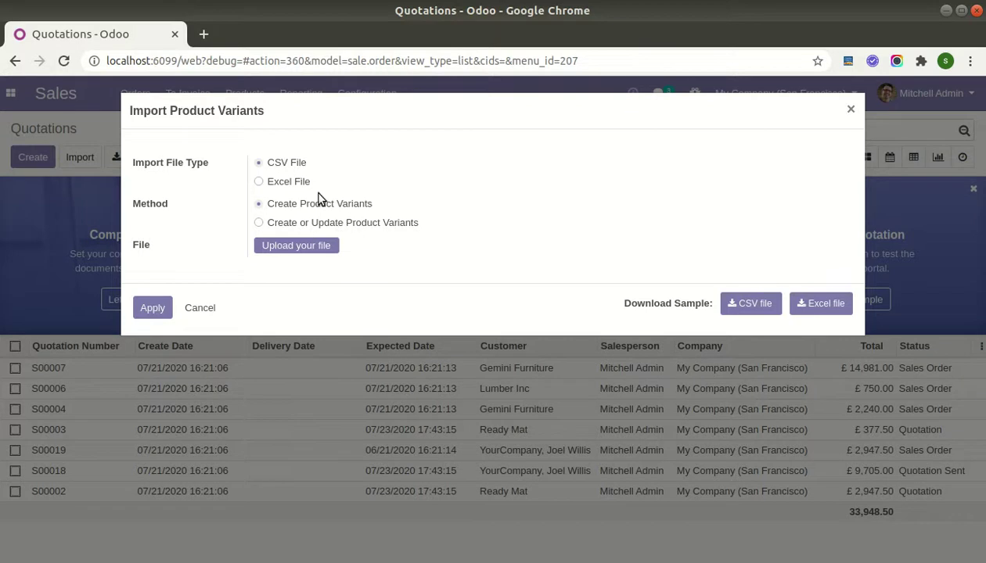
pyautogui.click(293, 227)
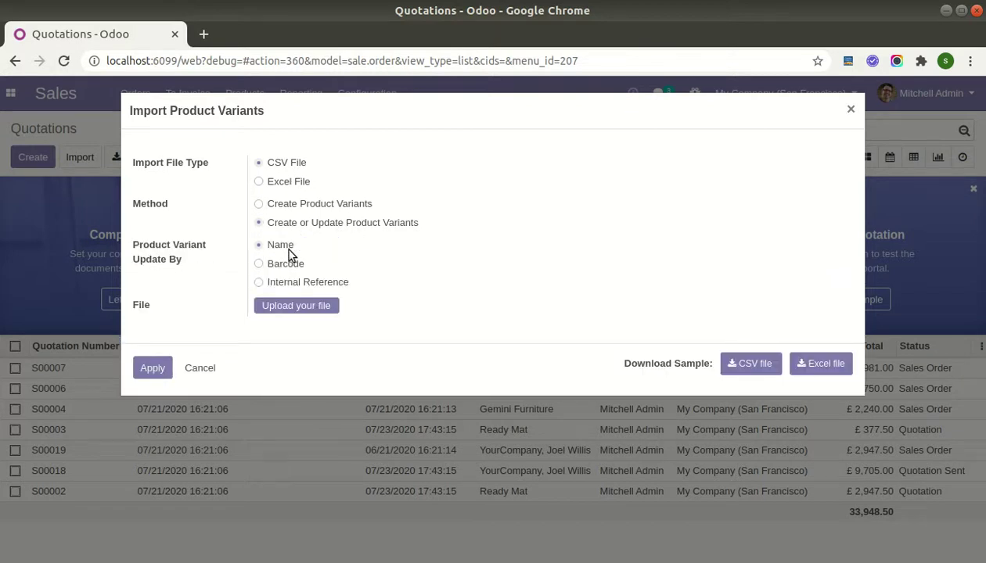
pyautogui.doubleClick(301, 284)
# Upload import_product_var_adv_csv.csv as the import file.
pyautogui.click(291, 307)
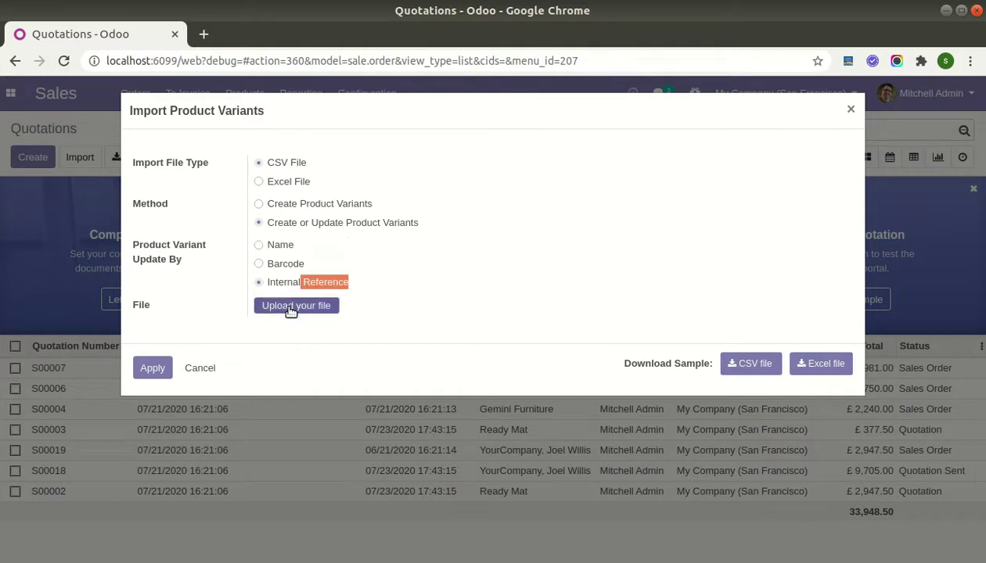
pyautogui.click(293, 116)
pyautogui.doubleClick(294, 114)
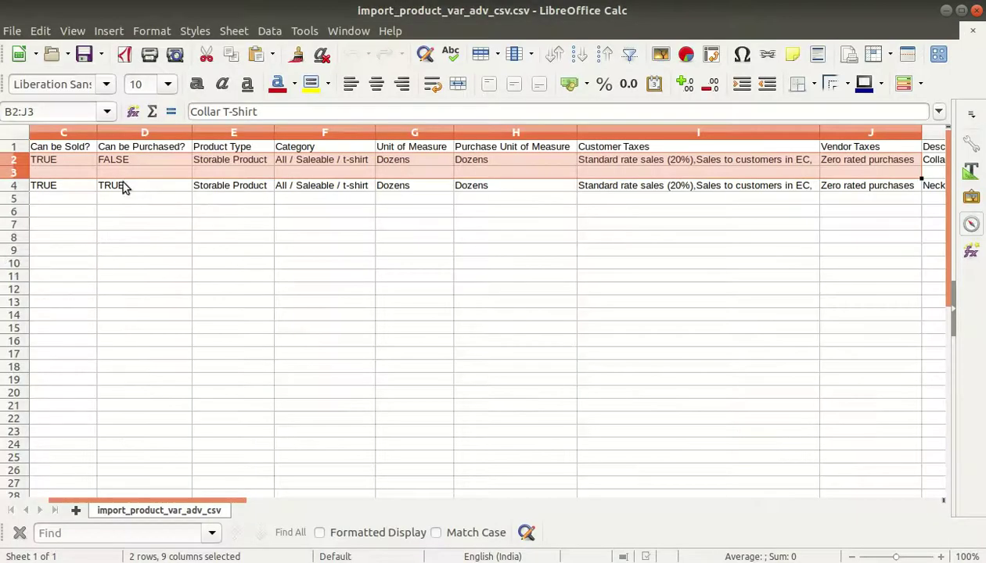
# Check the CSV's Can be Sold values in Calc, then apply the import of the 5 variant records.
pyautogui.click(93, 161)
pyautogui.press('Home')
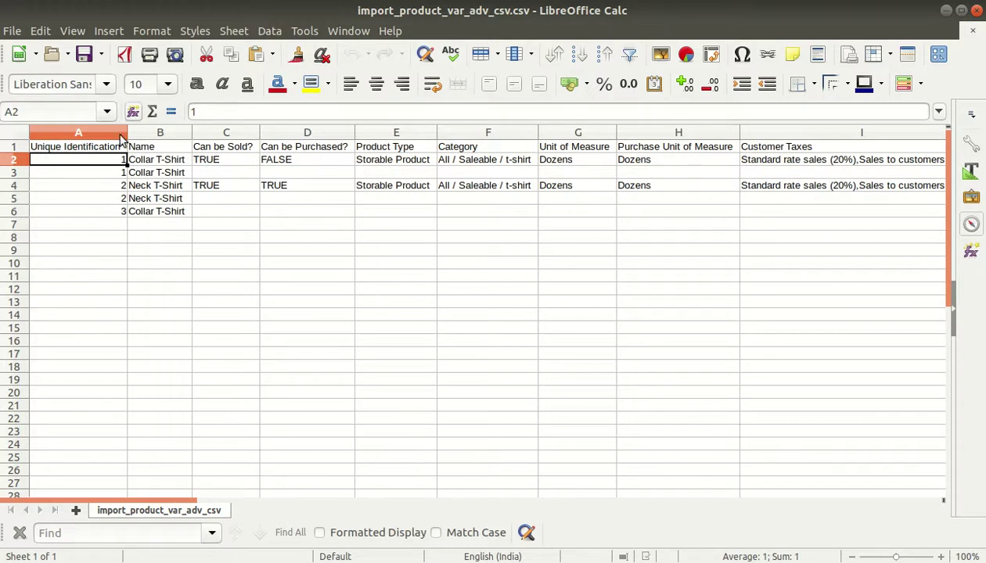
pyautogui.hotkey('alt', 'Tab')
pyautogui.click(153, 374)
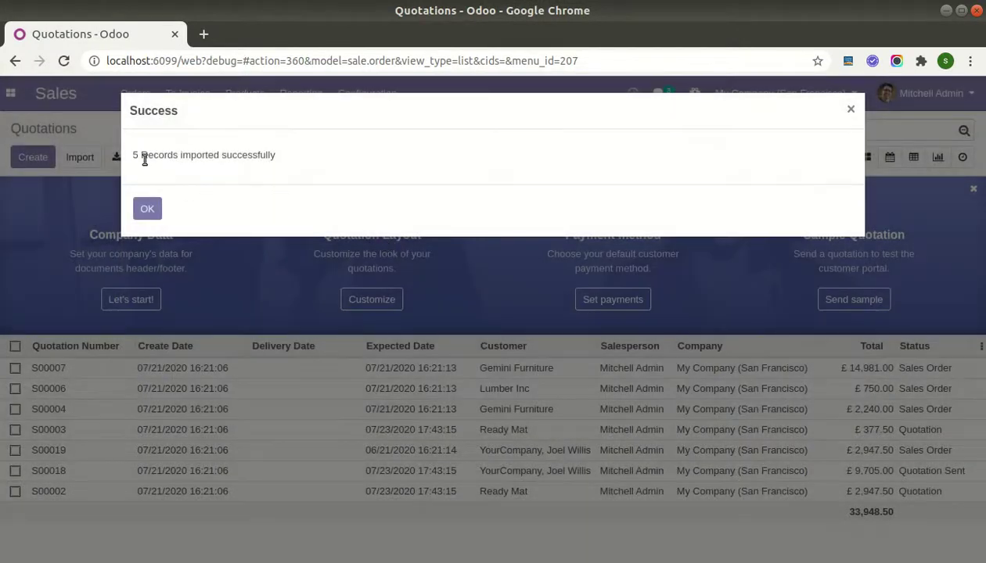
# Dismiss the import confirmation and go to the Sales Products list.
pyautogui.click(153, 210)
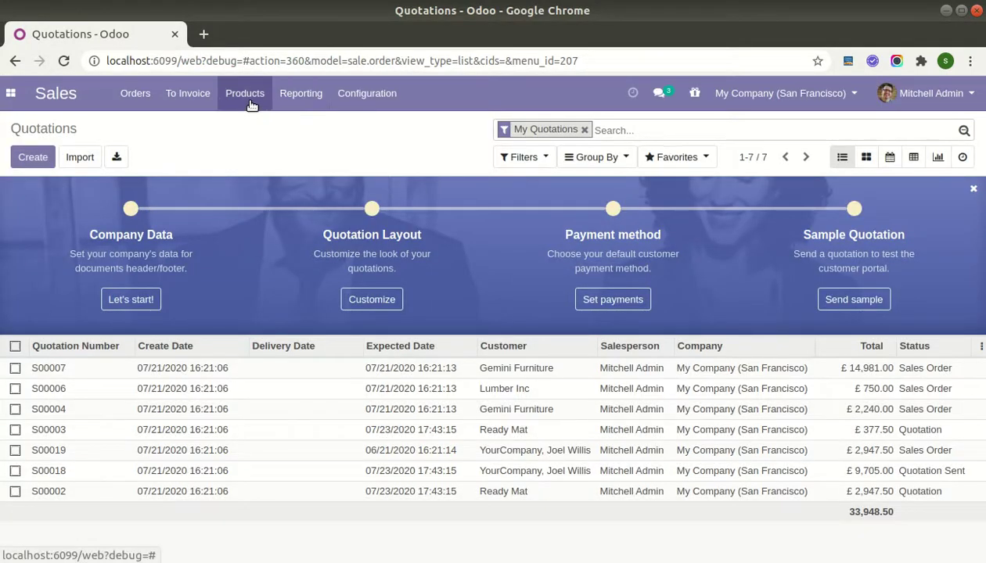
pyautogui.click(246, 95)
pyautogui.click(239, 129)
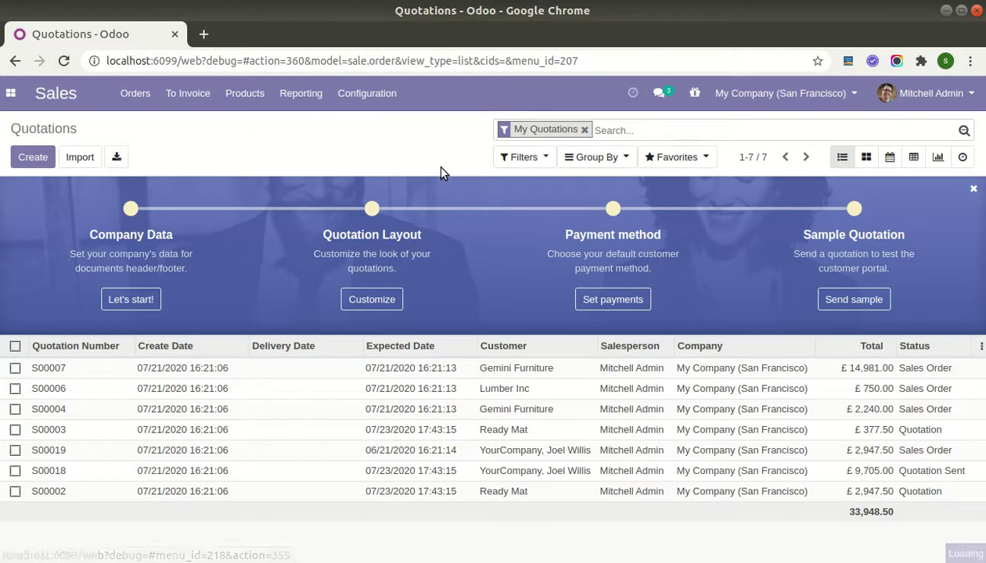
# Replace the Can be Sold filter with a 'shirt' search, then return to the spreadsheet.
pyautogui.click(576, 130)
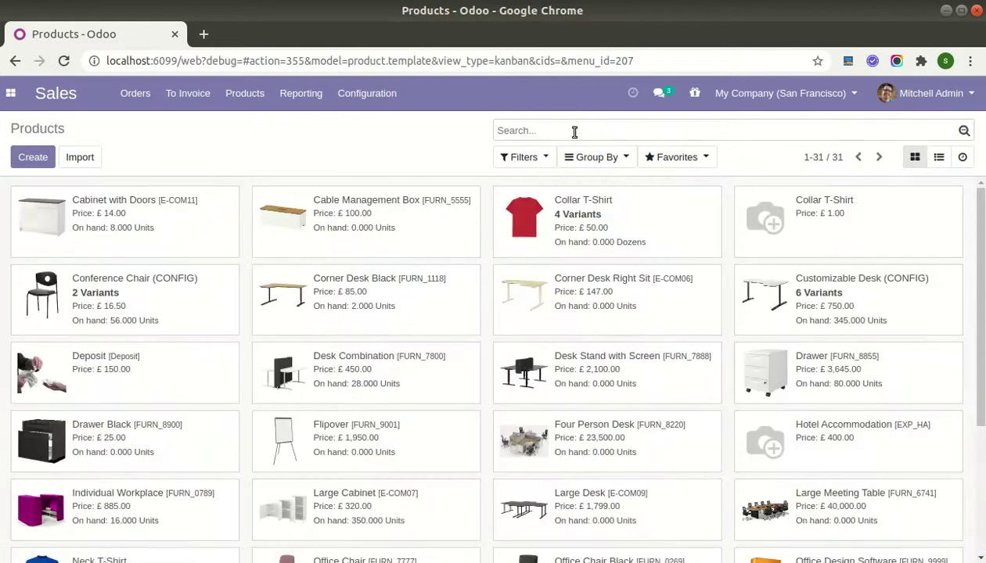
pyautogui.write('product')
pyautogui.press('BackSpace')
pyautogui.press('BackSpace')
pyautogui.press('BackSpace')
pyautogui.press('BackSpace')
pyautogui.press('BackSpace')
pyautogui.press('BackSpace')
pyautogui.write('shi')
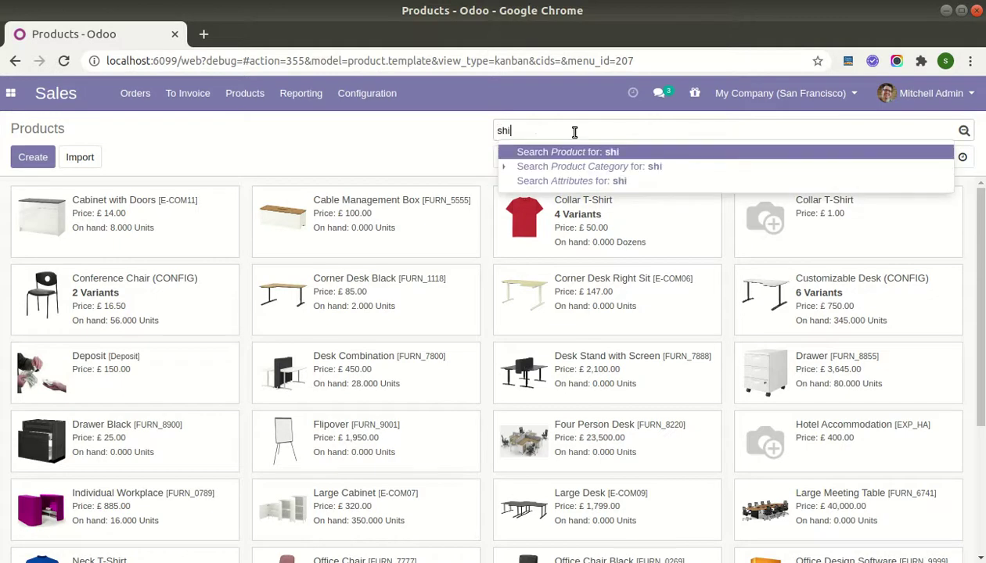
pyautogui.write('rt')
pyautogui.press('Return')
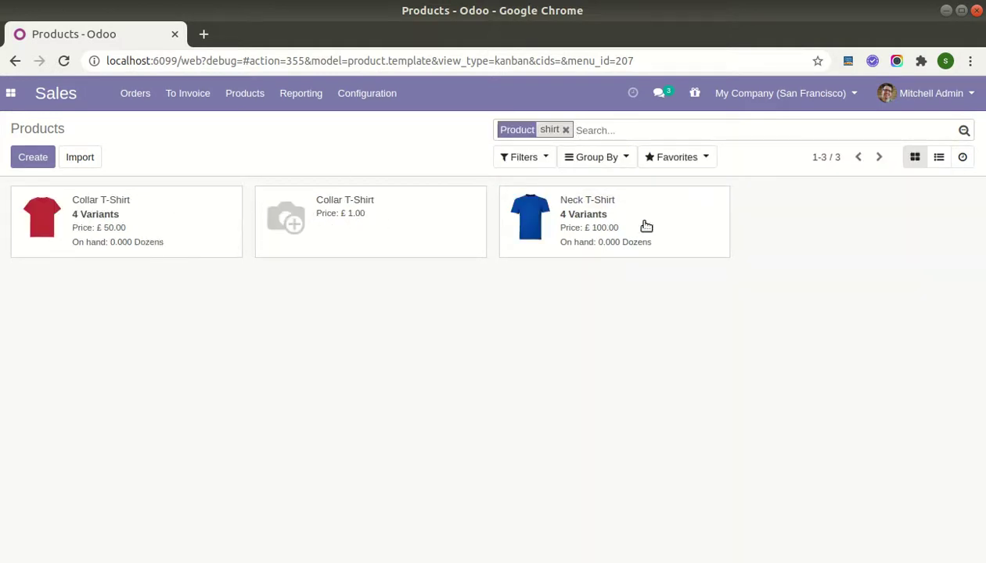
pyautogui.hotkey('alt', 'Tab')
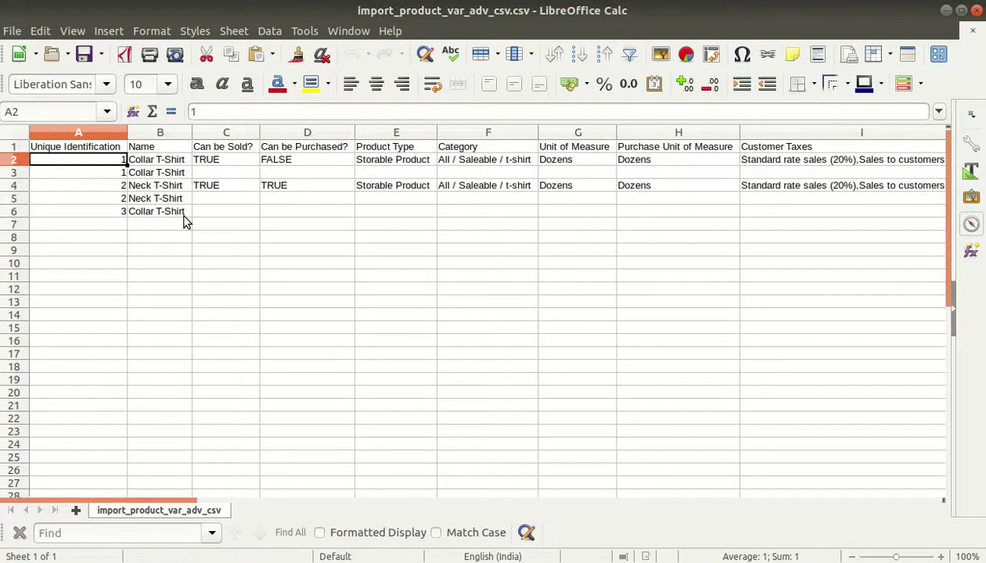
# Select the ID and Name cells for unique IDs 2, 3 and 1, then return to Odoo.
pyautogui.hotkey('shift', 'Down')
pyautogui.press('Down')
pyautogui.press('Down')
pyautogui.hotkey('shift', 'Down')
pyautogui.press('Down')
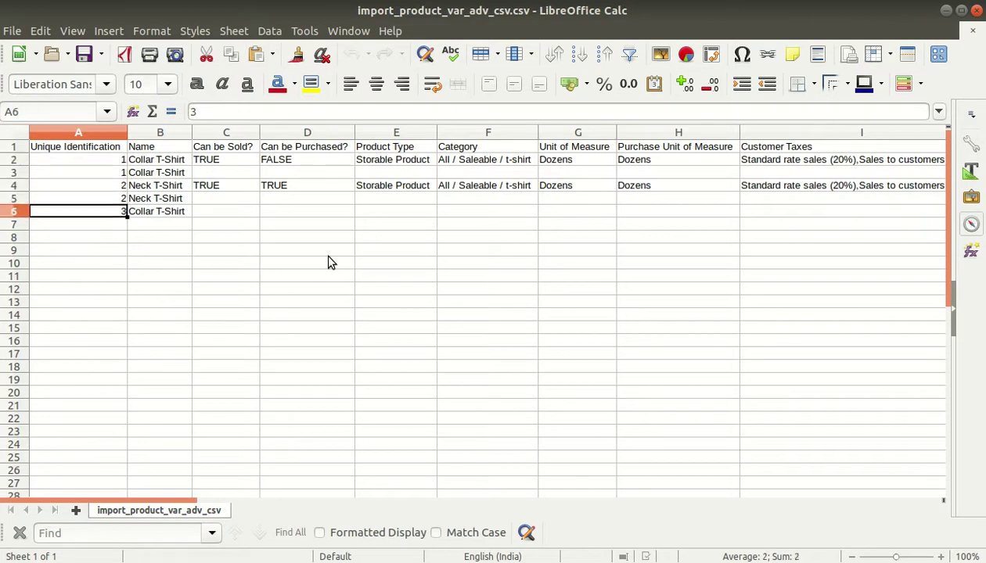
pyautogui.hotkey('shift', 'Down')
pyautogui.hotkey('shift', 'Up')
pyautogui.hotkey('shift', 'Right')
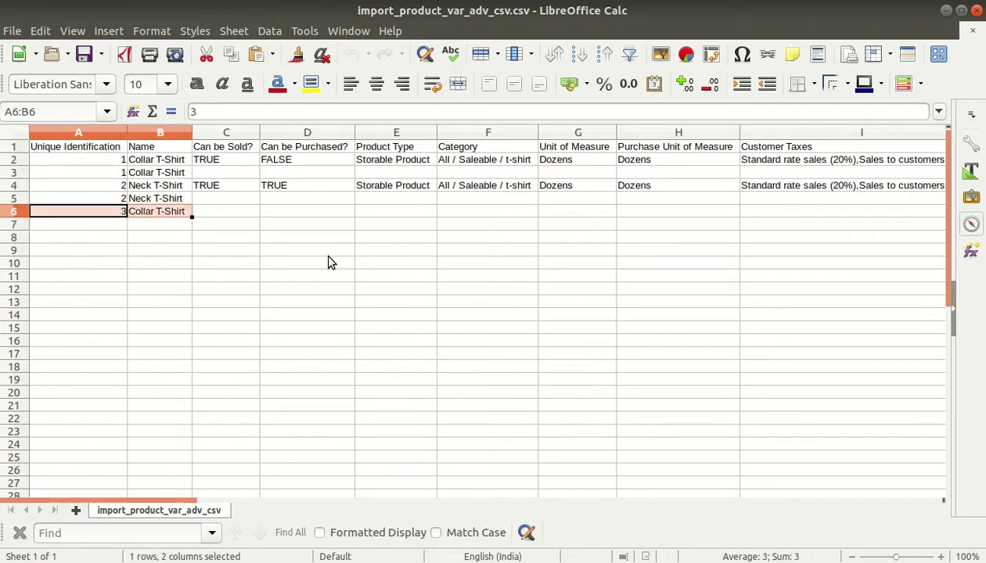
pyautogui.press('Up')
pyautogui.press('Up')
pyautogui.hotkey('shift', 'Down')
pyautogui.hotkey('shift', 'Right')
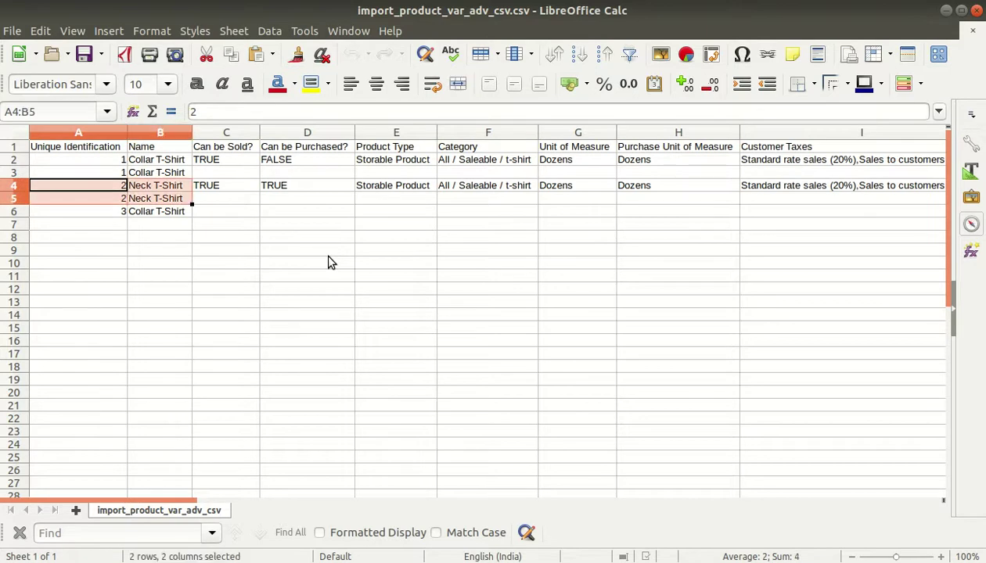
pyautogui.press('Up')
pyautogui.press('Up')
pyautogui.hotkey('shift', 'Down')
pyautogui.hotkey('shift', 'Right')
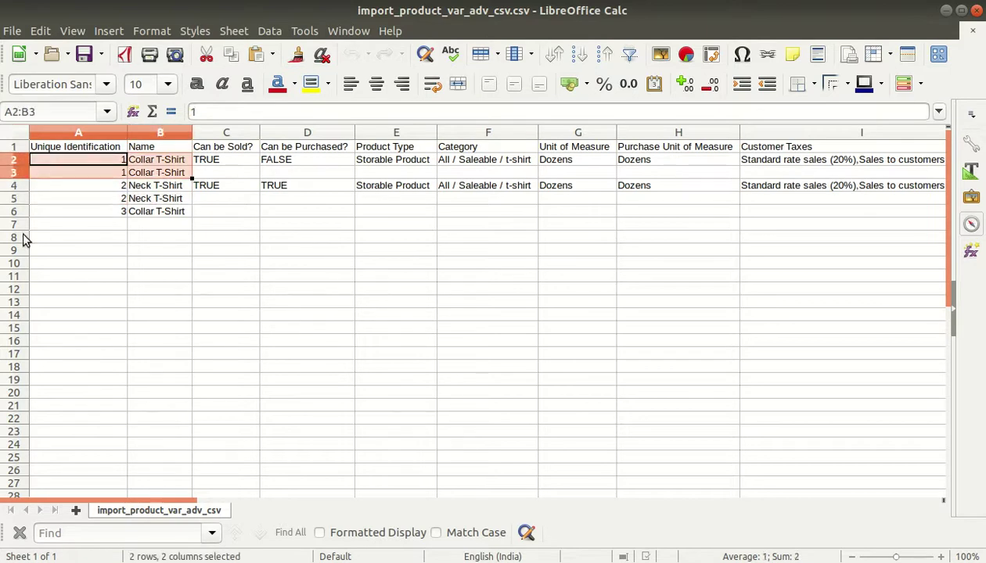
pyautogui.hotkey('alt', 'Tab')
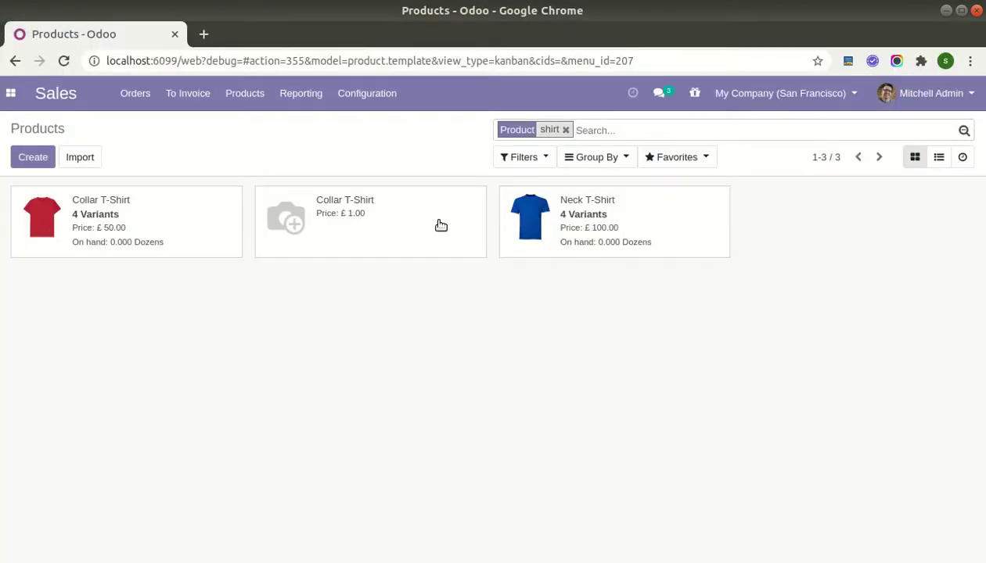
# Open the Collar T-Shirt form and compare its Can be Sold and Can be Purchased flags with the CSV.
pyautogui.click(164, 223)
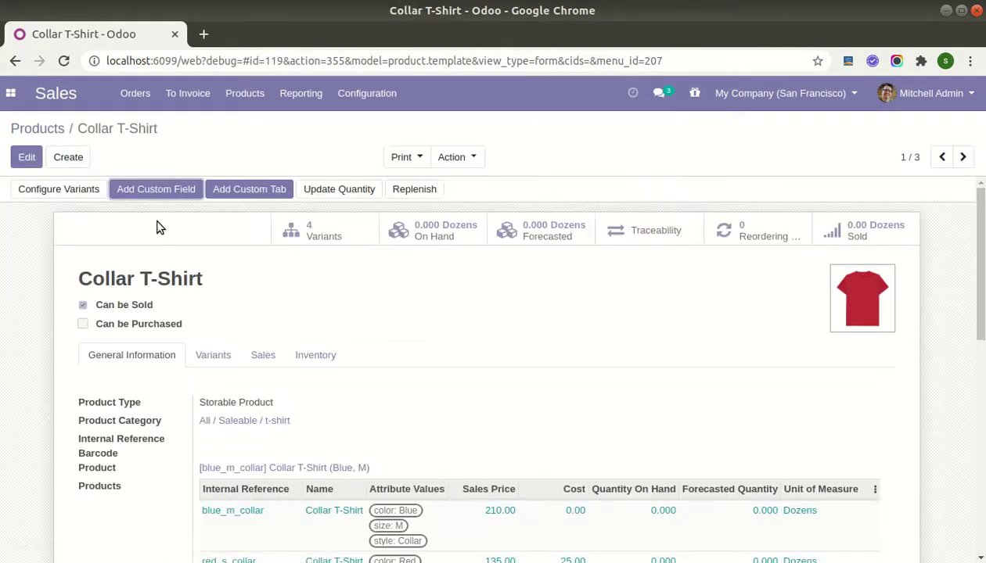
pyautogui.click(24, 159)
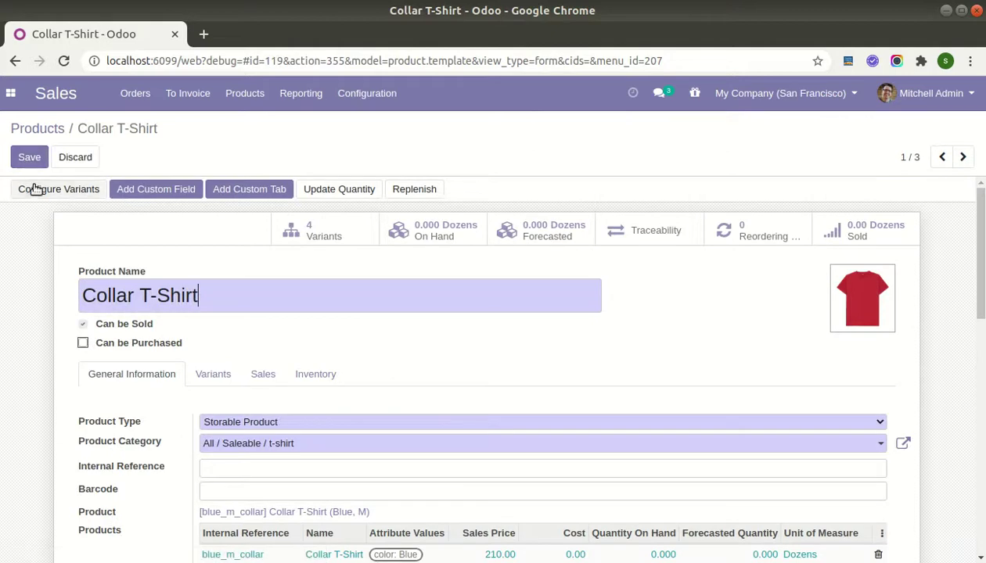
pyautogui.hotkey('alt', 'Tab')
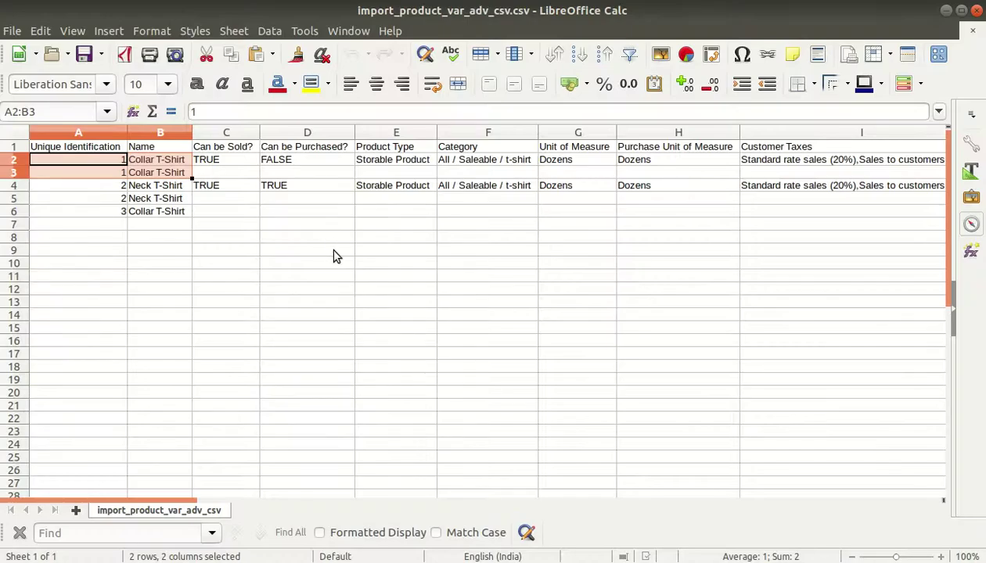
pyautogui.hotkey('shift', 'Right')
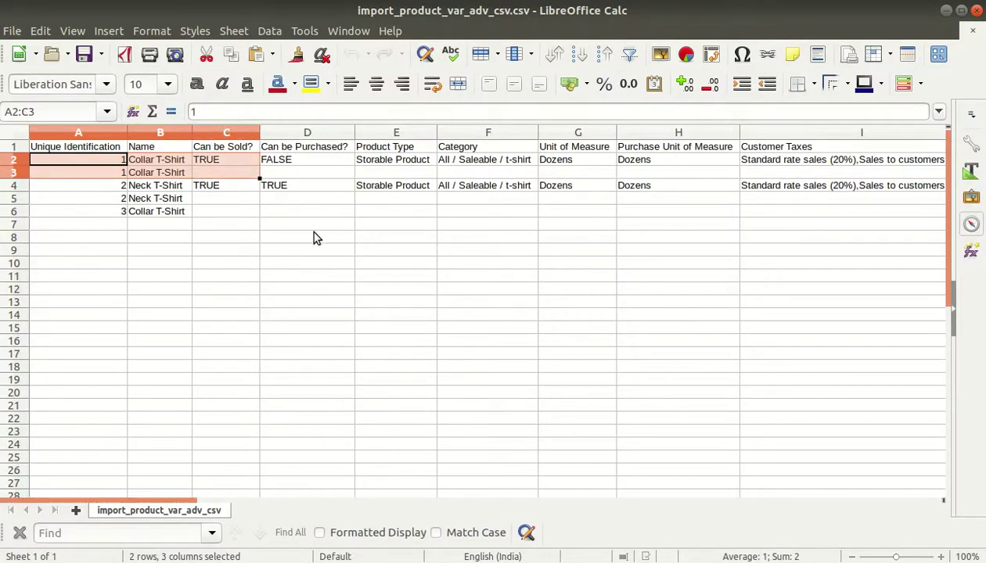
pyautogui.hotkey('shift', 'Right')
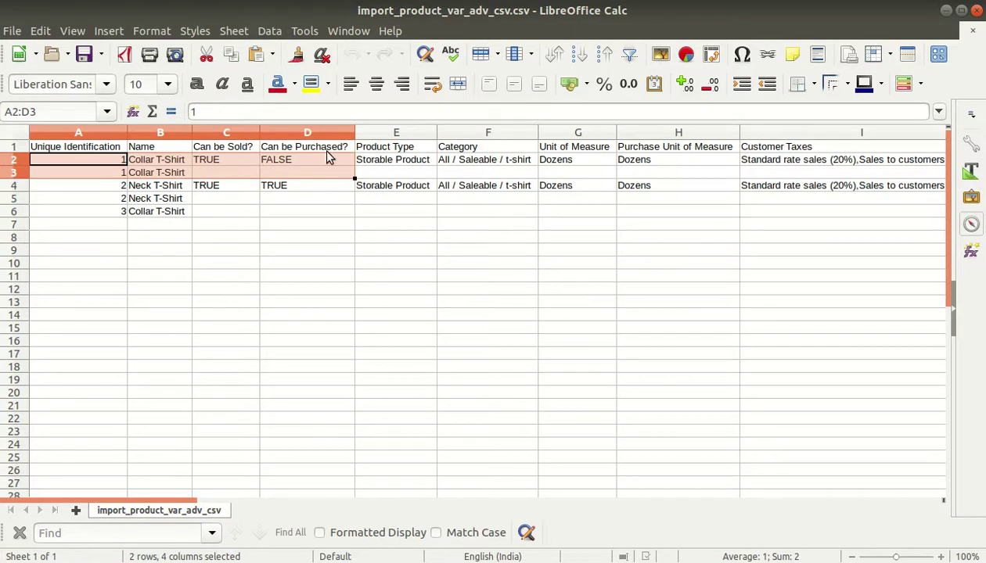
pyautogui.hotkey('alt', 'Tab')
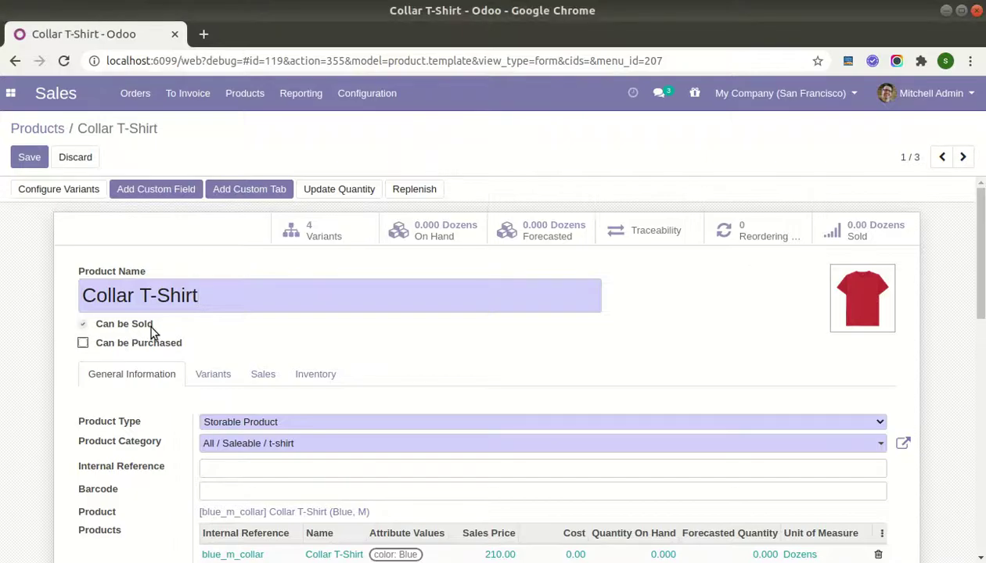
# Compare the storable product type and All / Saleable / t-shirt category with the CSV.
pyautogui.hotkey('alt', 'Tab')
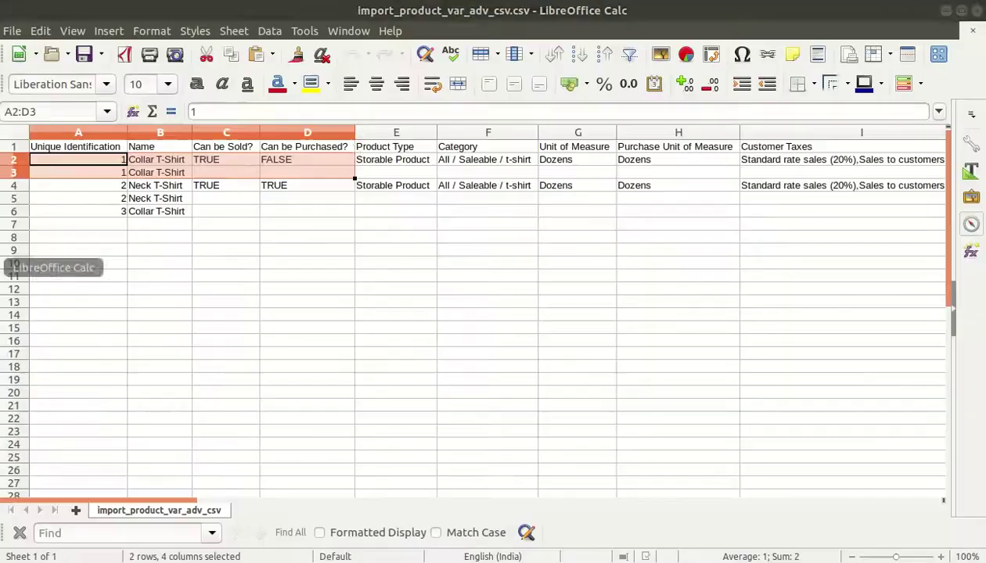
pyautogui.hotkey('shift', 'Right')
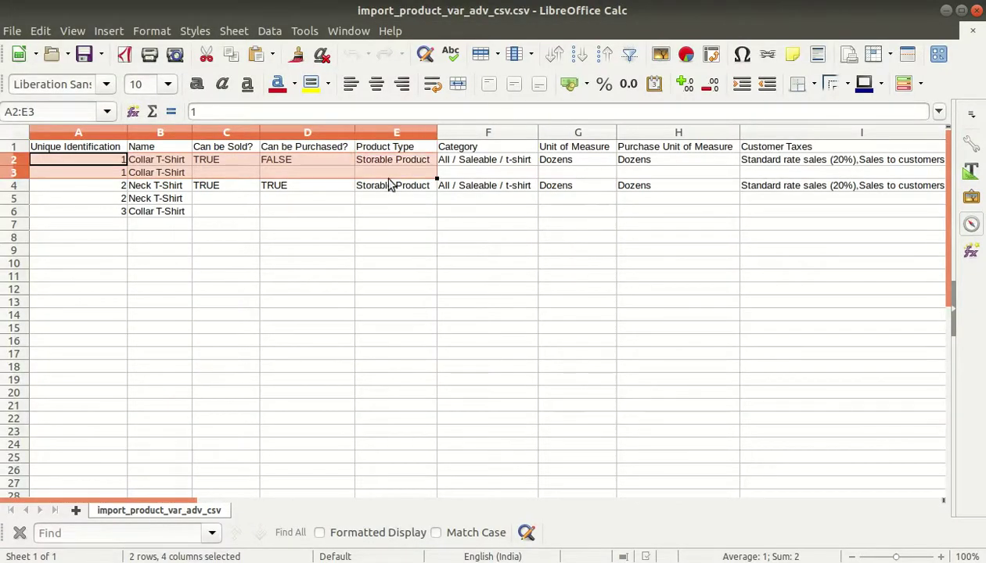
pyautogui.hotkey('alt', 'Tab')
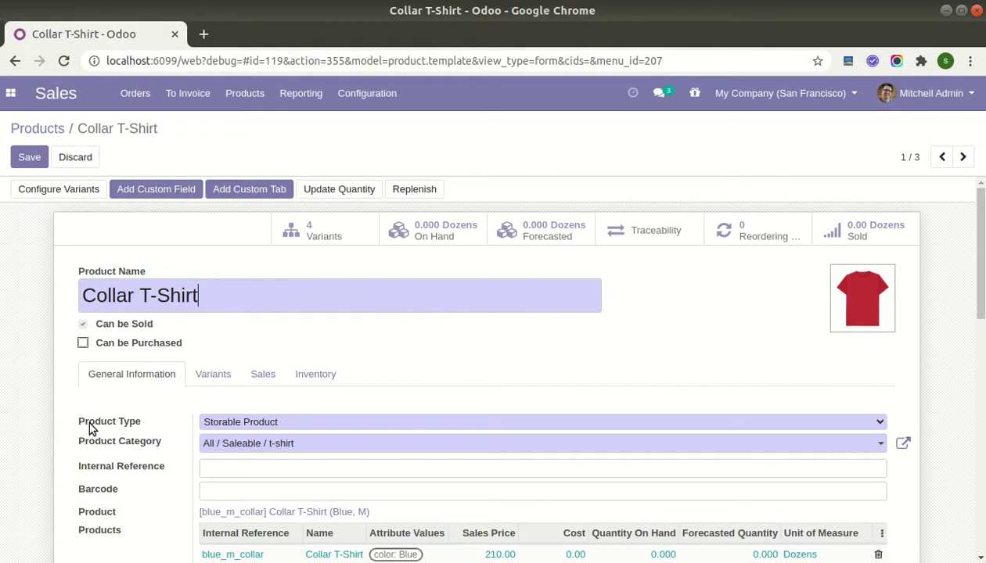
pyautogui.hotkey('alt', 'Tab')
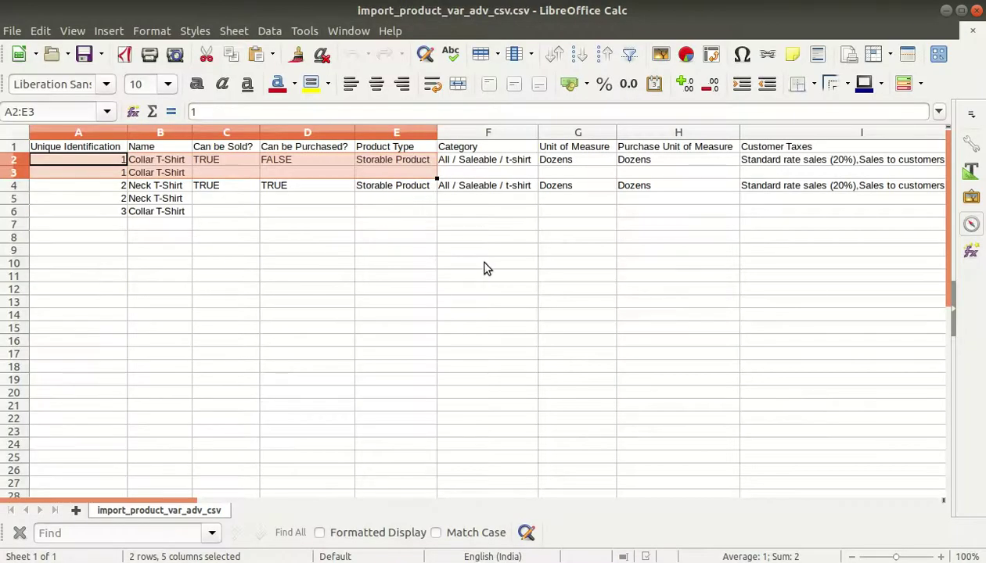
pyautogui.hotkey('shift', 'Right')
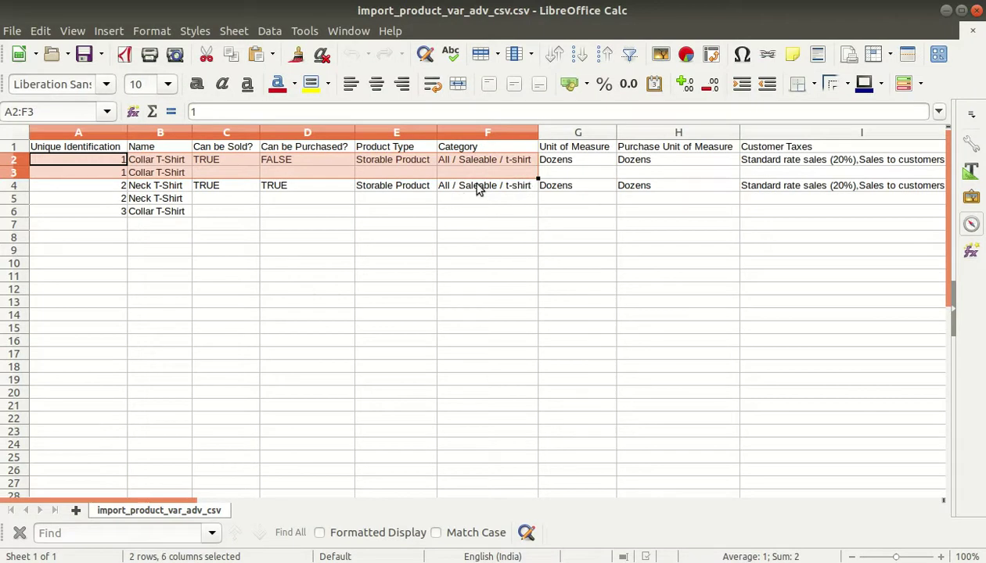
pyautogui.hotkey('alt', 'Tab')
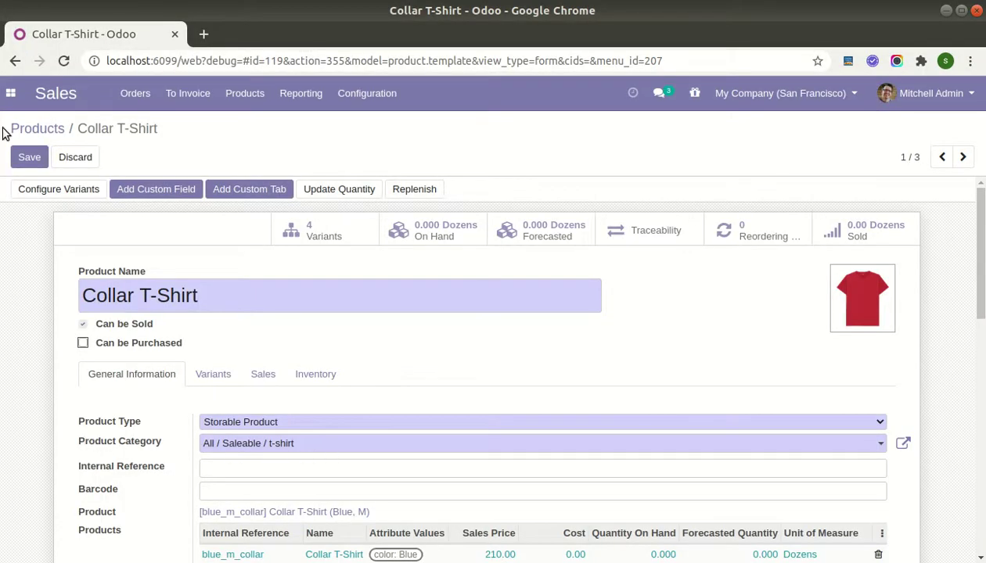
# Compare the Unit of Measure and Purchase Unit of Measure with the CSV columns.
pyautogui.click(2, 264)
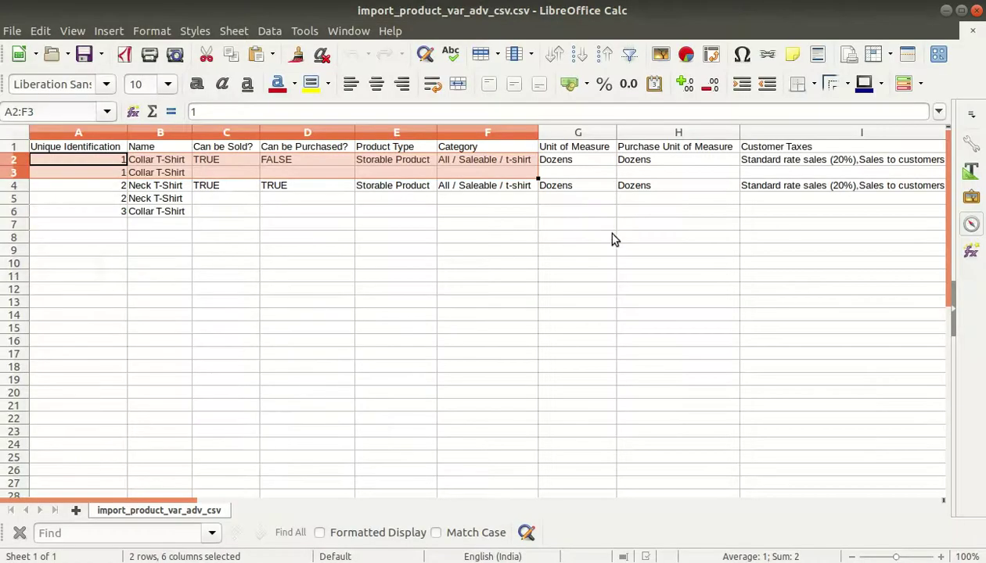
pyautogui.hotkey('shift', 'Right')
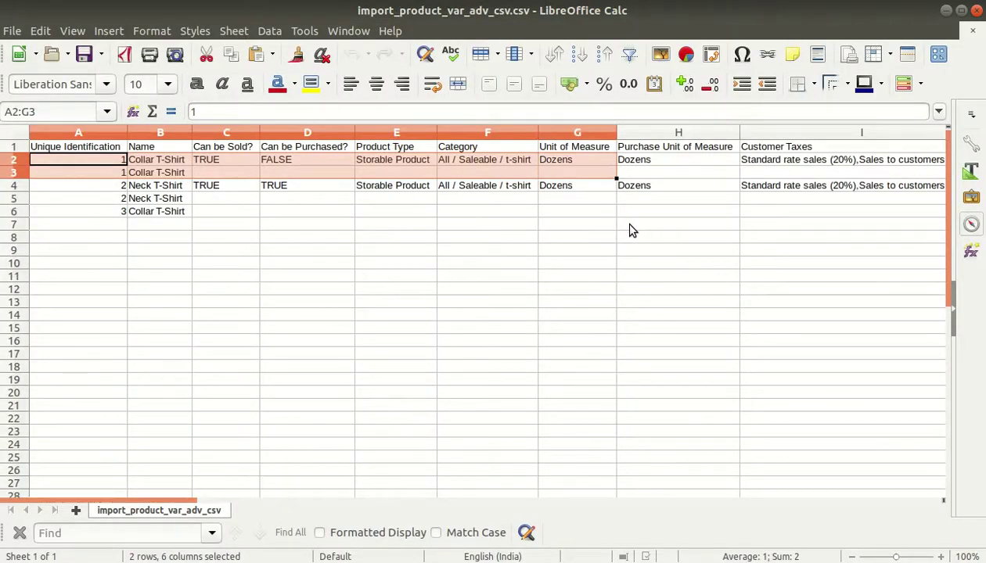
pyautogui.hotkey('shift', 'Right')
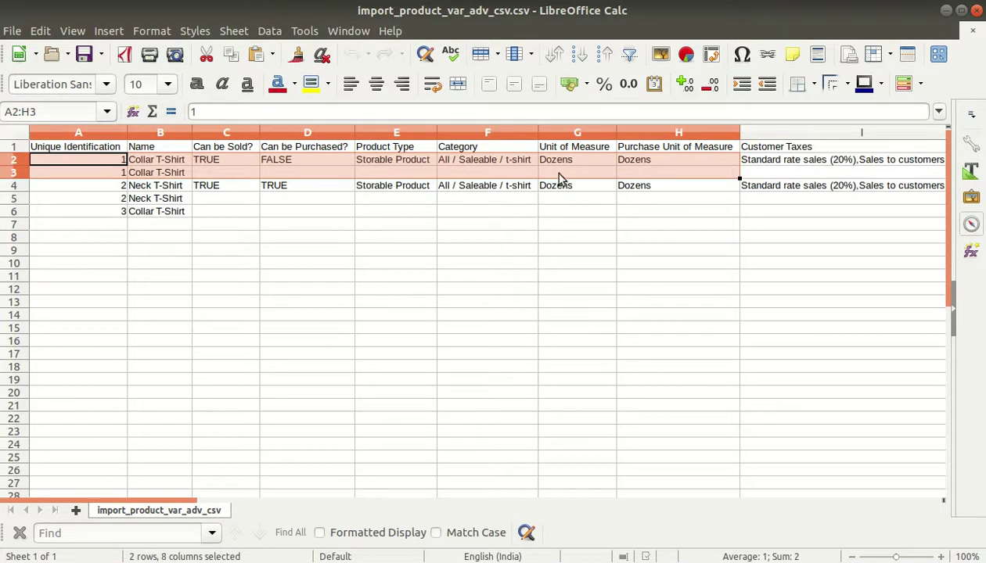
pyautogui.hotkey('alt', 'Tab')
# Compare the Collar T-Shirt's two customer taxes and Dozens units with the CSV's Customer Taxes column.
pyautogui.scroll(-2, 141, 438)
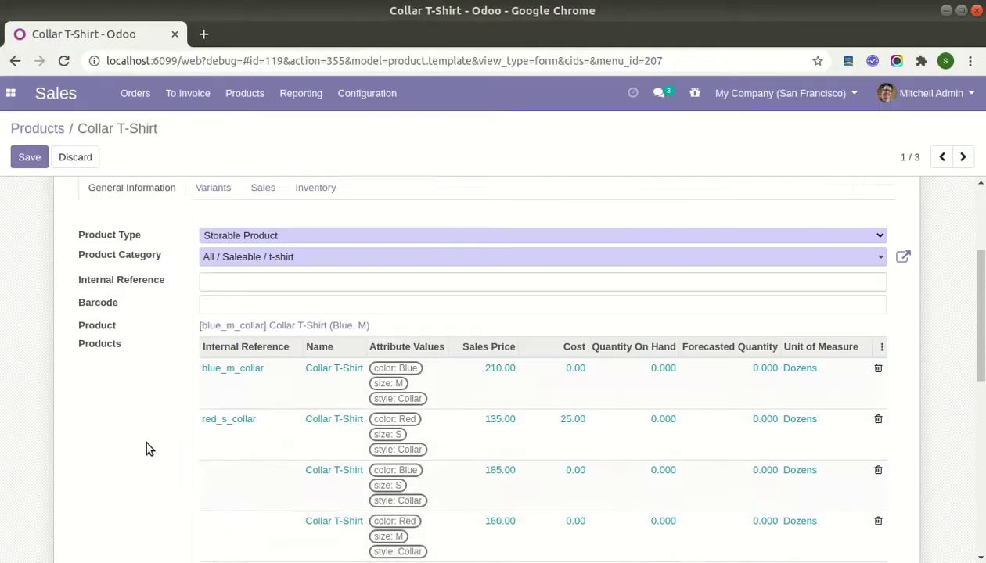
pyautogui.scroll(-3, 133, 450)
pyautogui.scroll(-2, 125, 453)
pyautogui.scroll(-1, 125, 454)
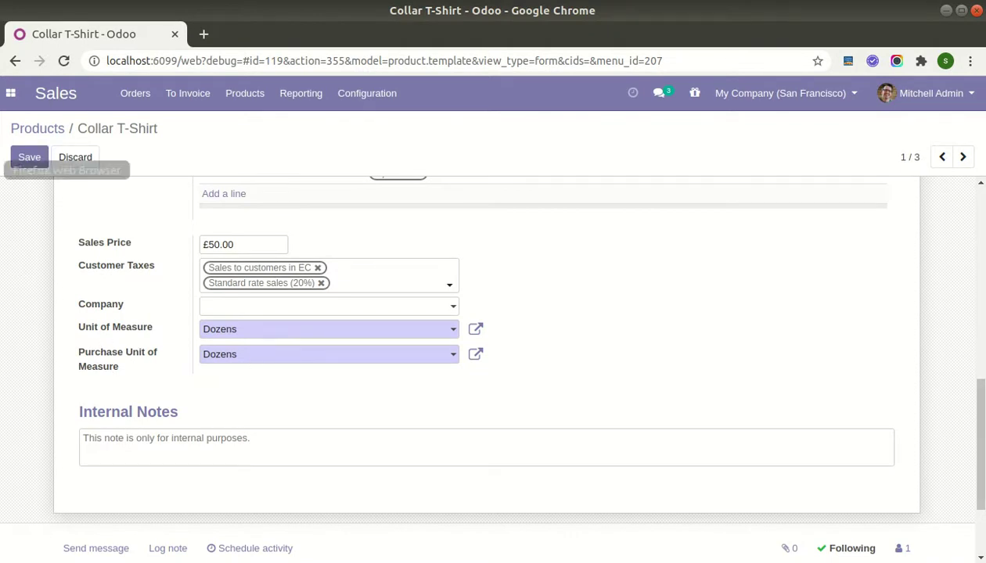
pyautogui.click(3, 268)
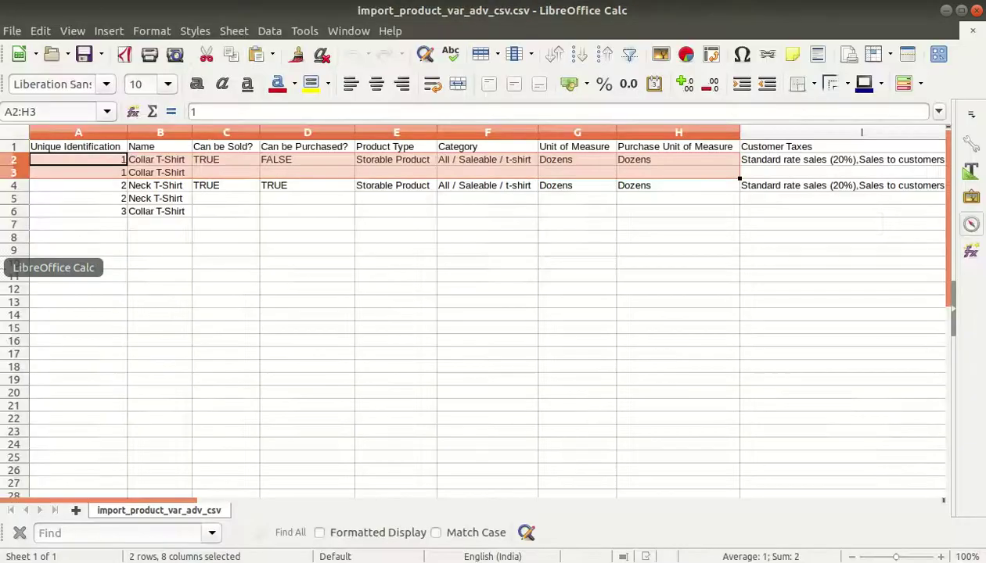
pyautogui.hotkey('shift', 'Right')
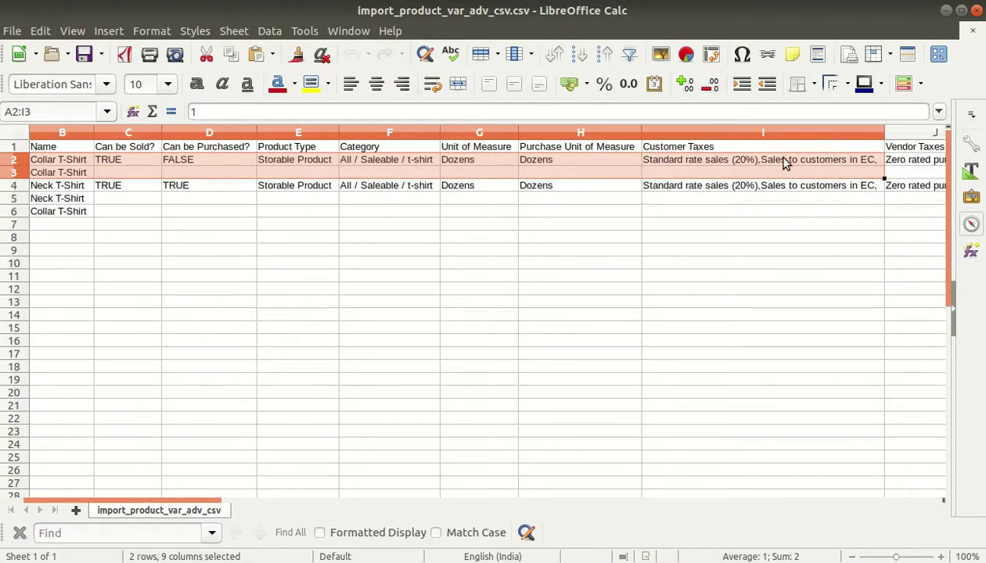
pyautogui.hotkey('alt', 'Tab')
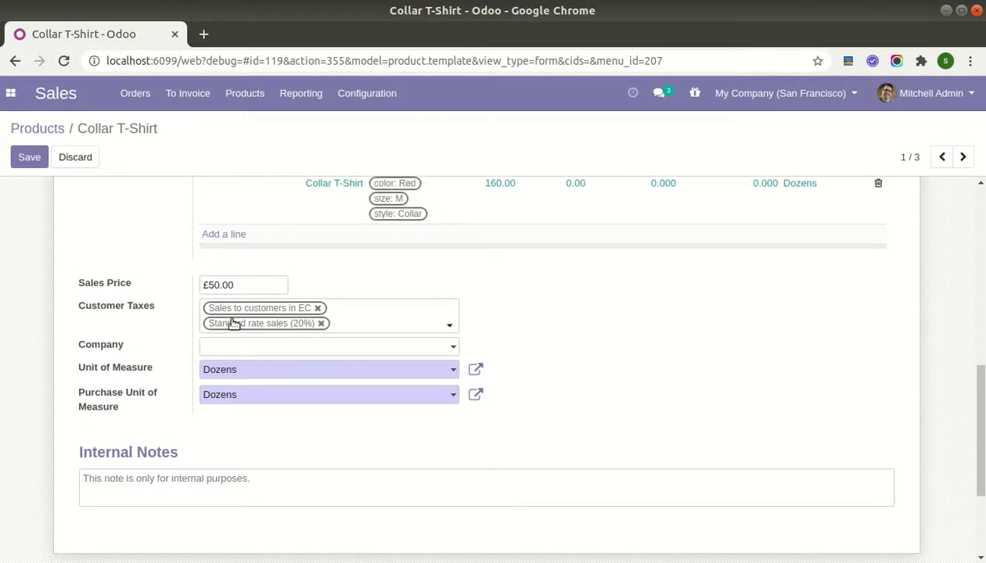
pyautogui.hotkey('alt', 'Tab')
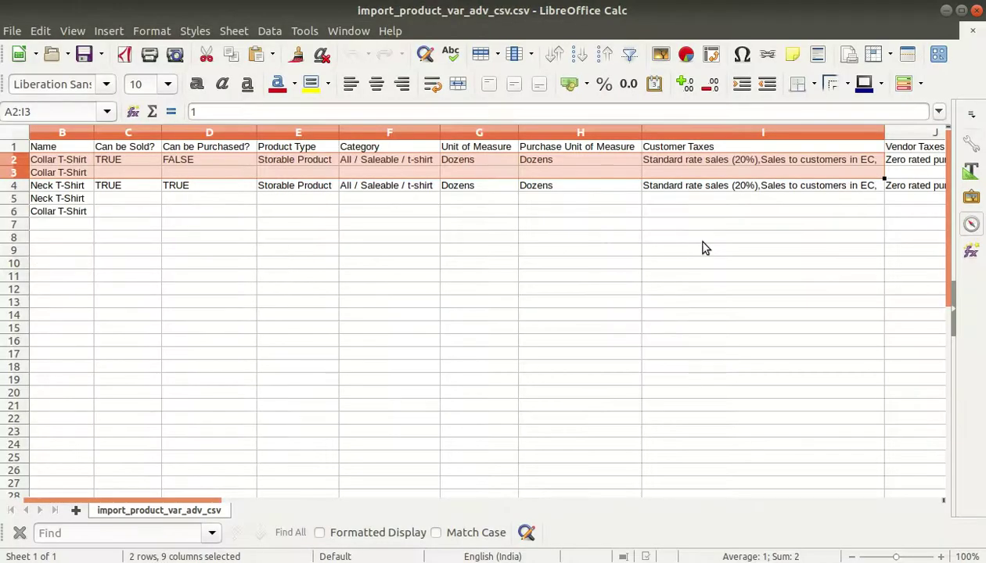
# Extend the CSV selection to Vendor Taxes, then view the Red/Blue, S/M, Collar variant attributes.
pyautogui.hotkey('shift', 'Right')
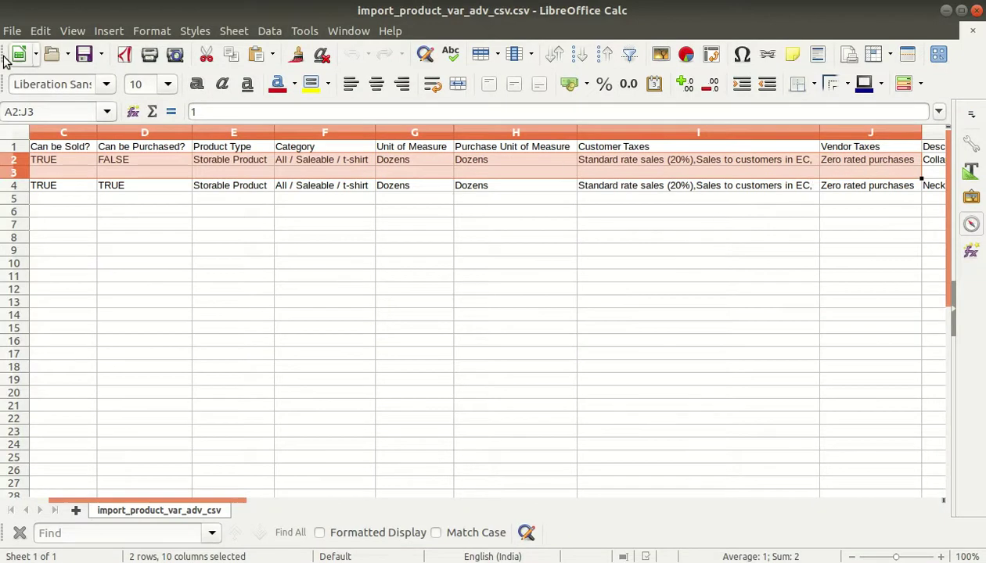
pyautogui.hotkey('alt', 'Tab')
pyautogui.scroll(2, 367, 350)
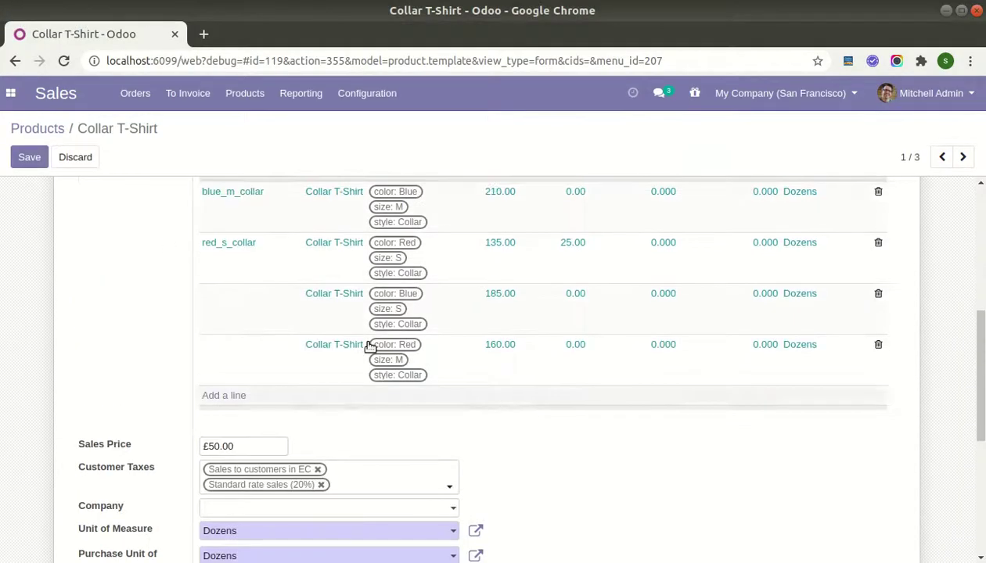
pyautogui.scroll(2, 366, 352)
pyautogui.scroll(3, 363, 355)
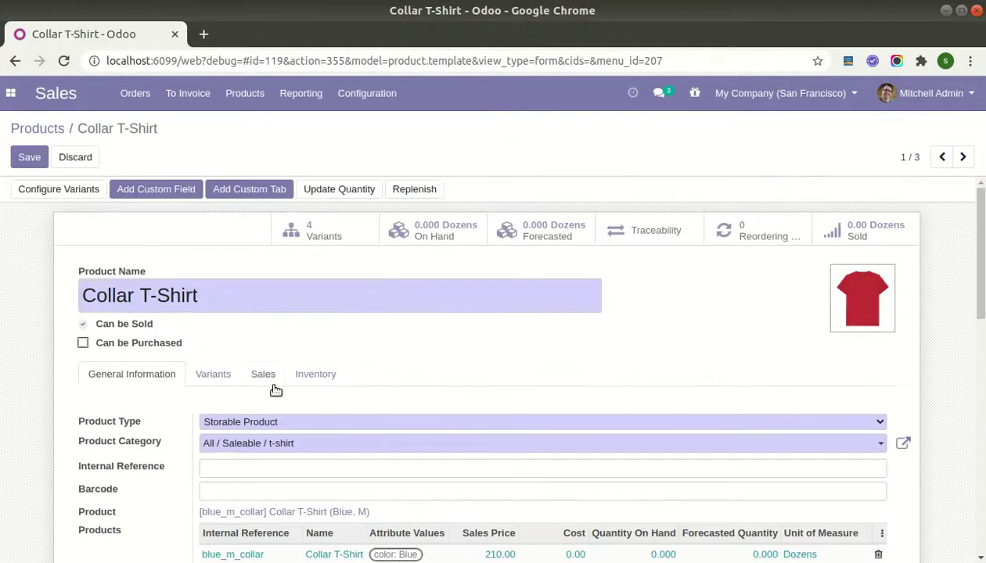
pyautogui.click(227, 377)
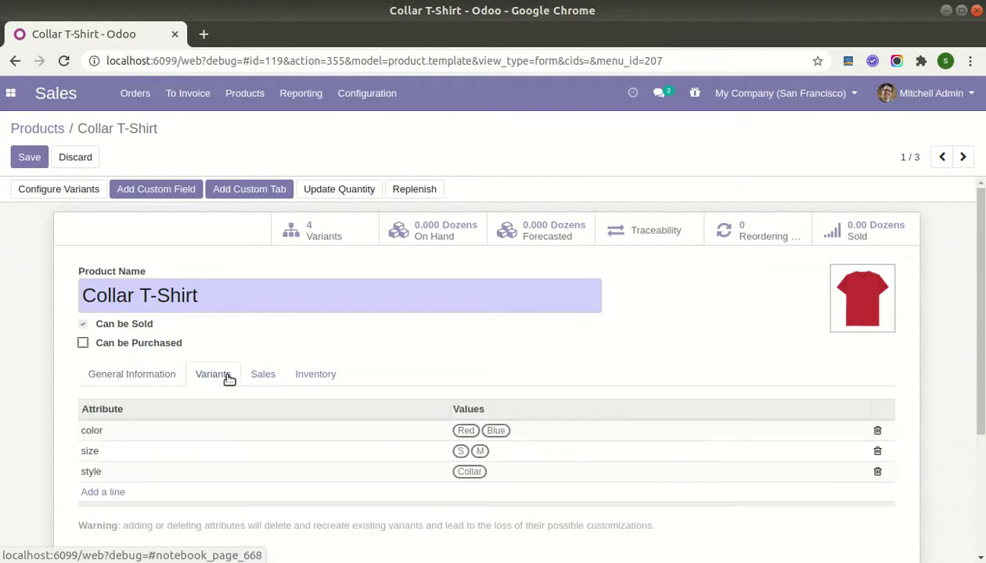
pyautogui.scroll(-2, 228, 387)
pyautogui.scroll(1, 250, 325)
# Review the Sales and Inventory details, then the four variants priced 210, 135, 185 and 160.
pyautogui.click(267, 301)
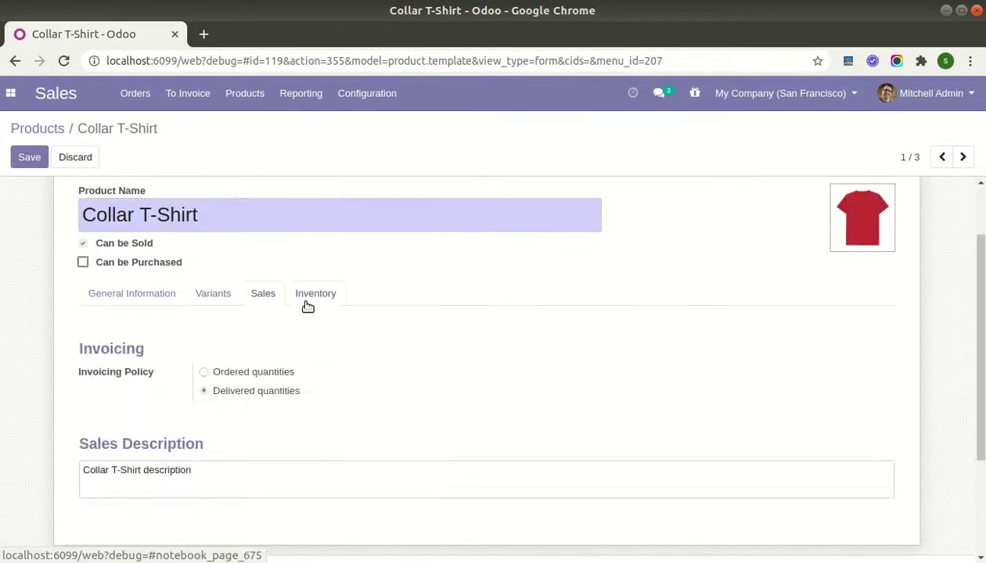
pyautogui.click(308, 302)
pyautogui.scroll(-2, 281, 341)
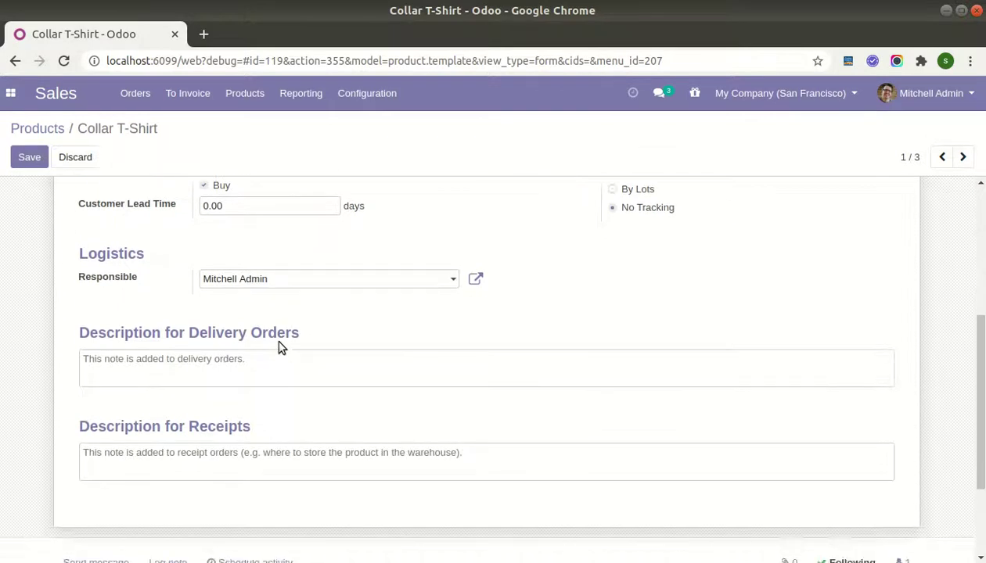
pyautogui.scroll(3, 273, 335)
pyautogui.click(168, 291)
pyautogui.scroll(-3, 383, 278)
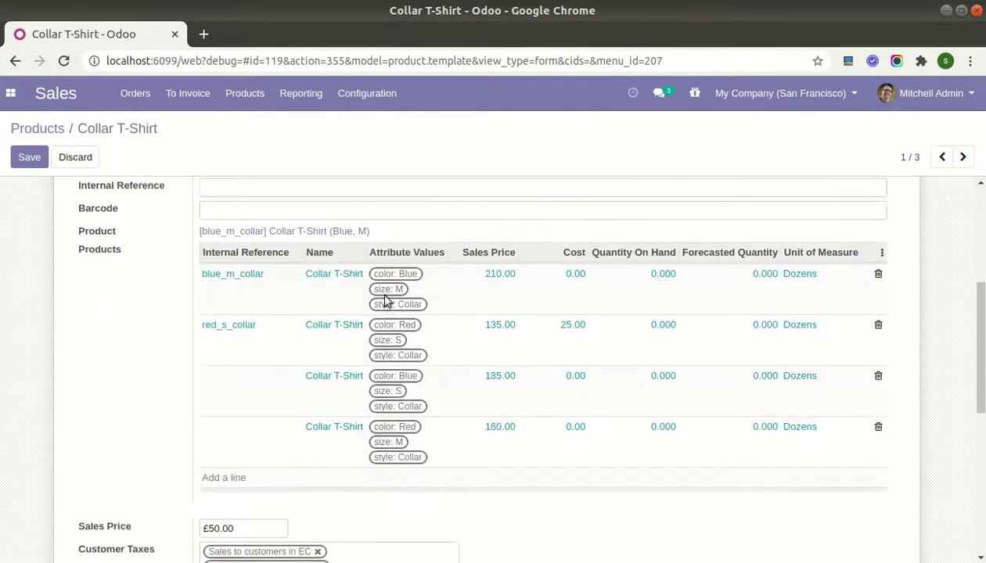
pyautogui.scroll(-3, 356, 325)
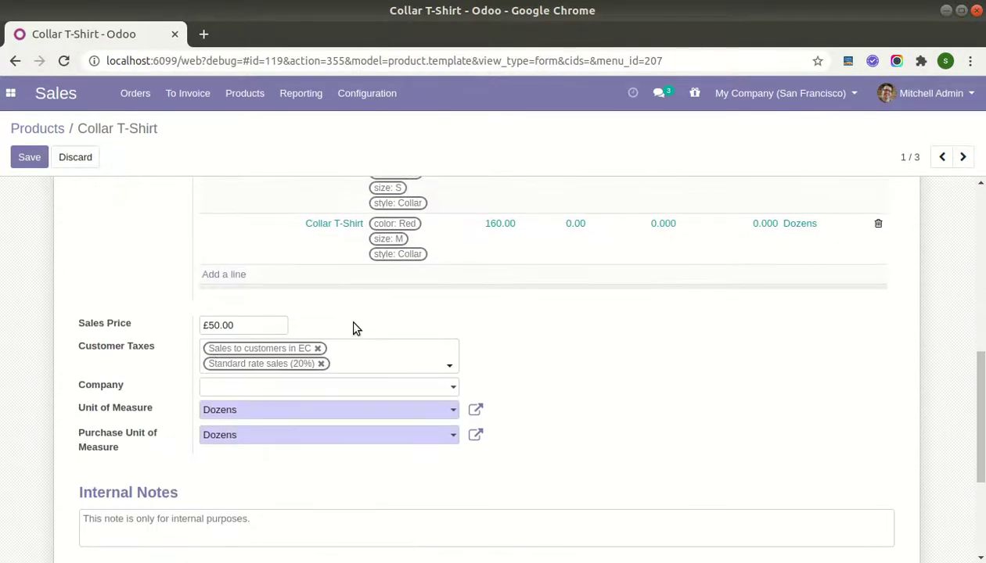
pyautogui.scroll(-2, 353, 327)
pyautogui.scroll(4, 353, 327)
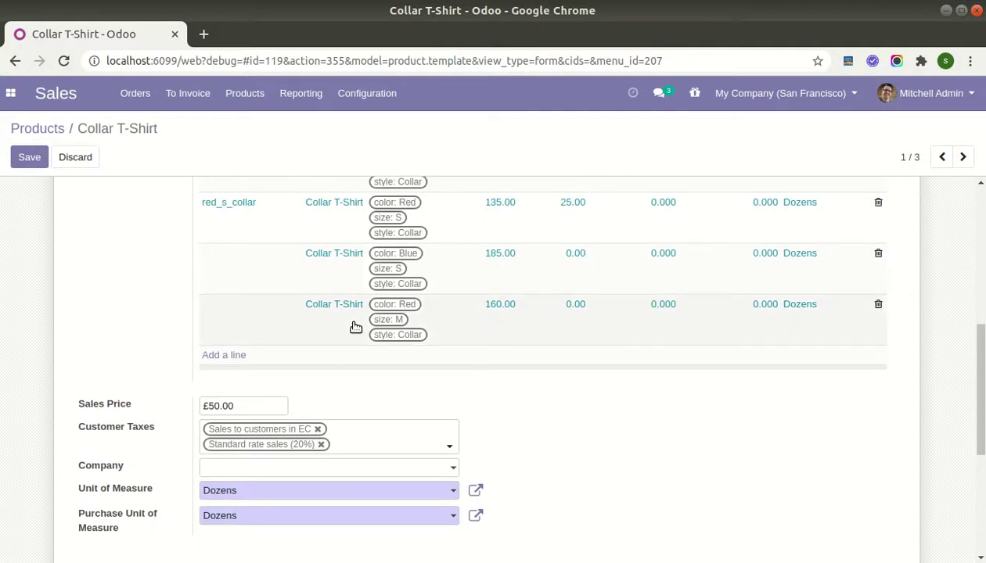
# Compare the CSV's customer description column with the Collar T-Shirt's Sales details.
pyautogui.hotkey('alt', 'Tab')
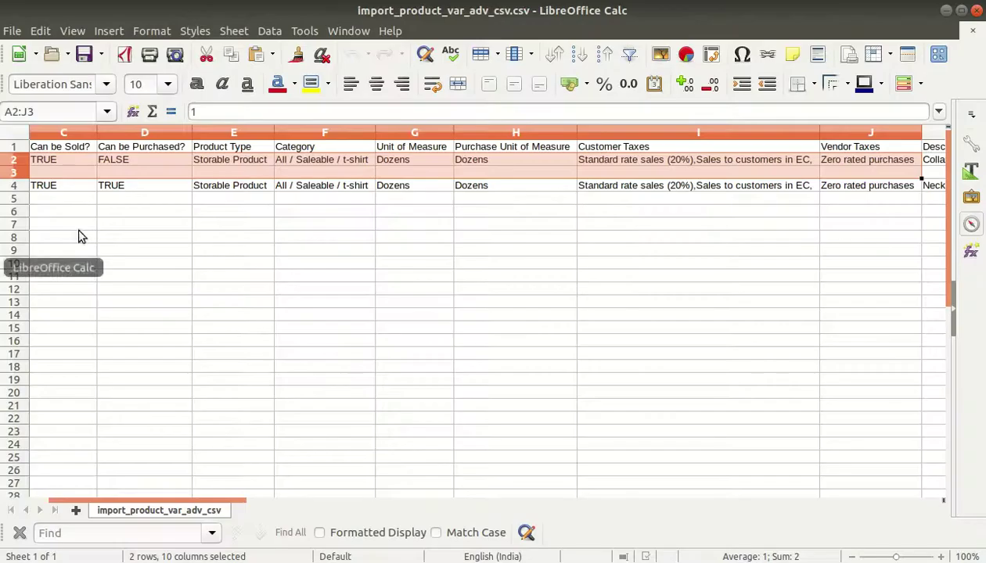
pyautogui.hotkey('shift', 'Right')
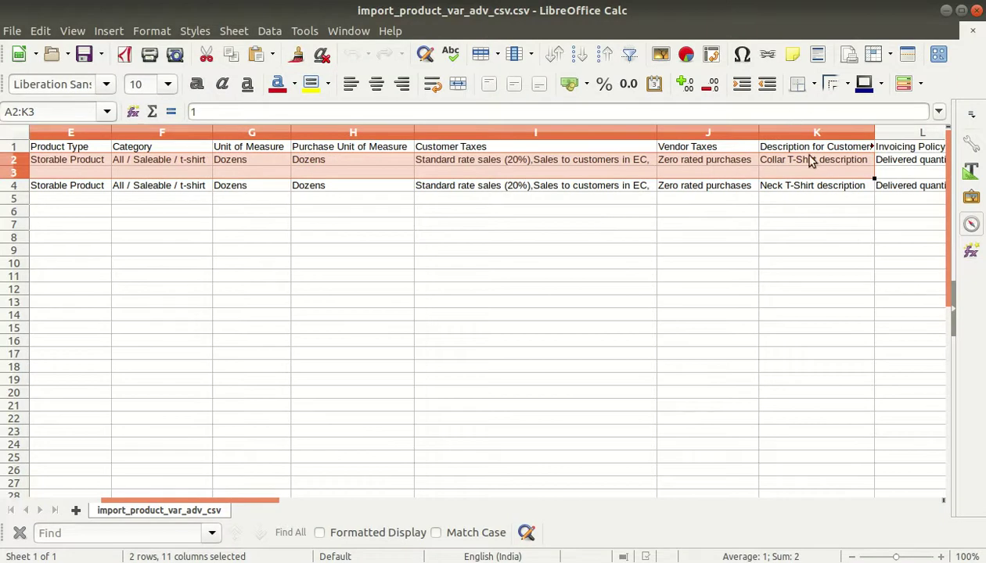
pyautogui.hotkey('alt', 'Tab')
pyautogui.scroll(-3, 259, 348)
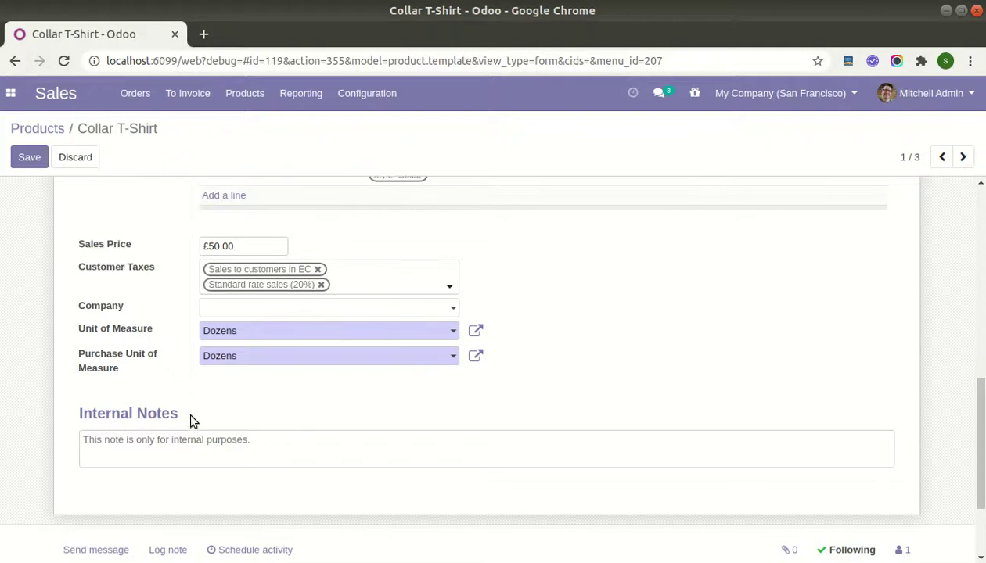
pyautogui.scroll(4, 190, 418)
pyautogui.scroll(2, 203, 355)
pyautogui.scroll(1, 209, 341)
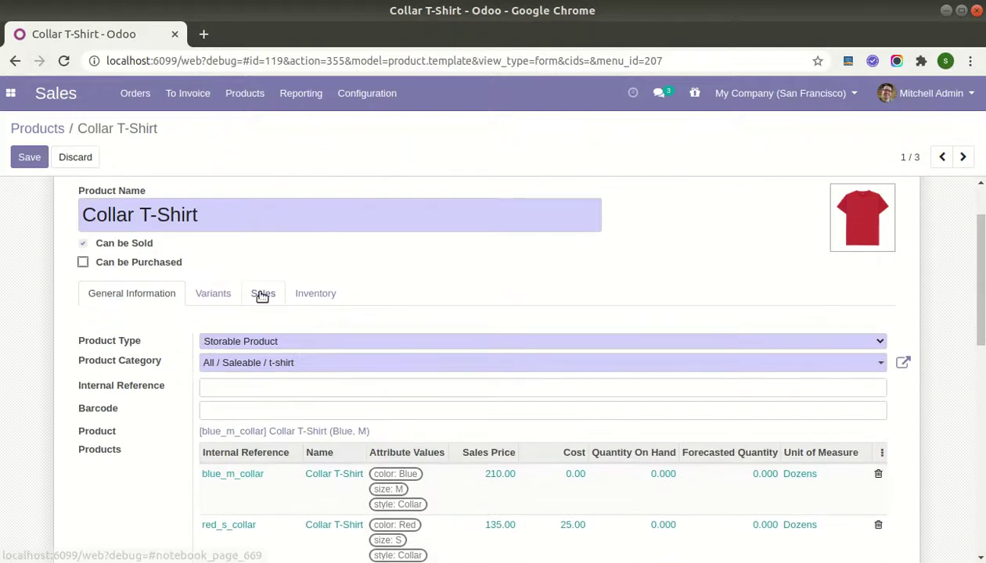
pyautogui.click(261, 293)
pyautogui.scroll(-3, 157, 305)
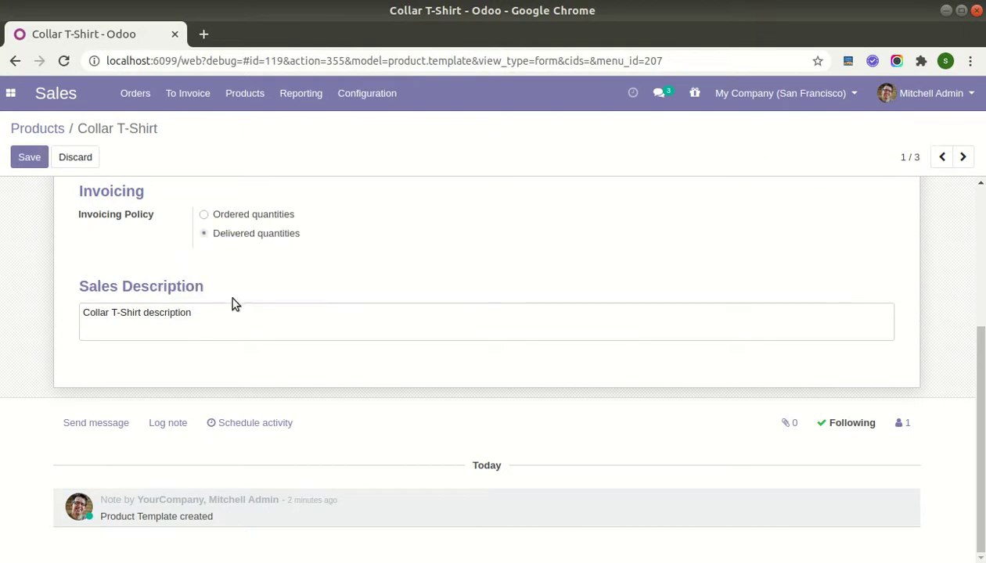
# Narrow the CSV selection to Collar rows 2–3 and extend it through Sales Price 50 and Cost 25.
pyautogui.hotkey('alt', 'Tab')
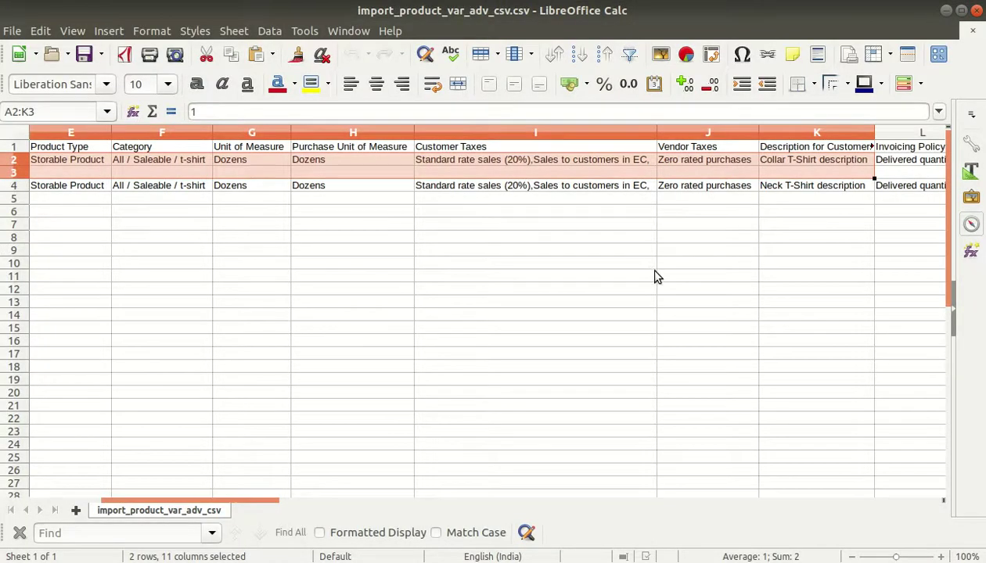
pyautogui.hotkey('shift', 'Right')
pyautogui.hotkey('shift', 'Up')
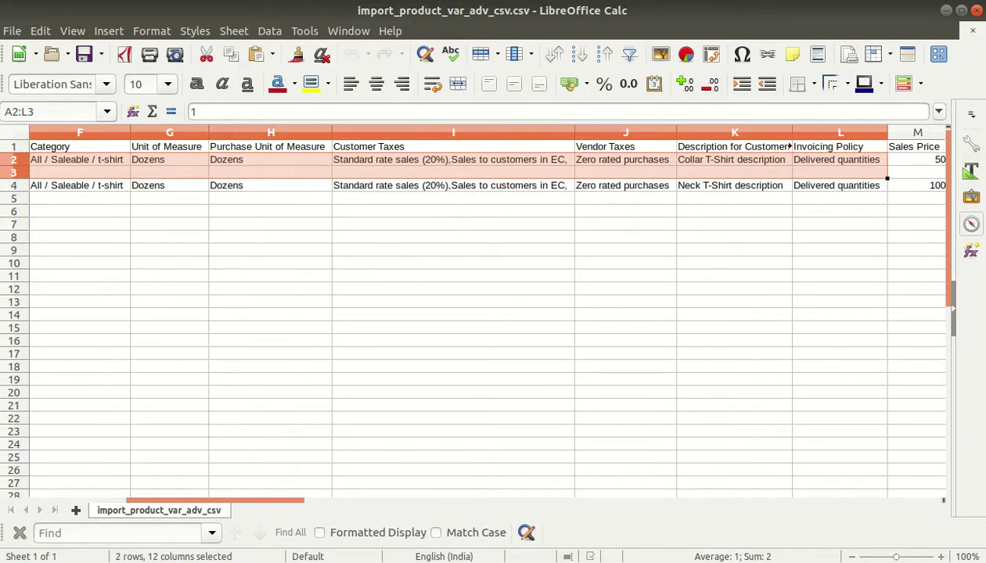
pyautogui.hotkey('alt', 'Tab')
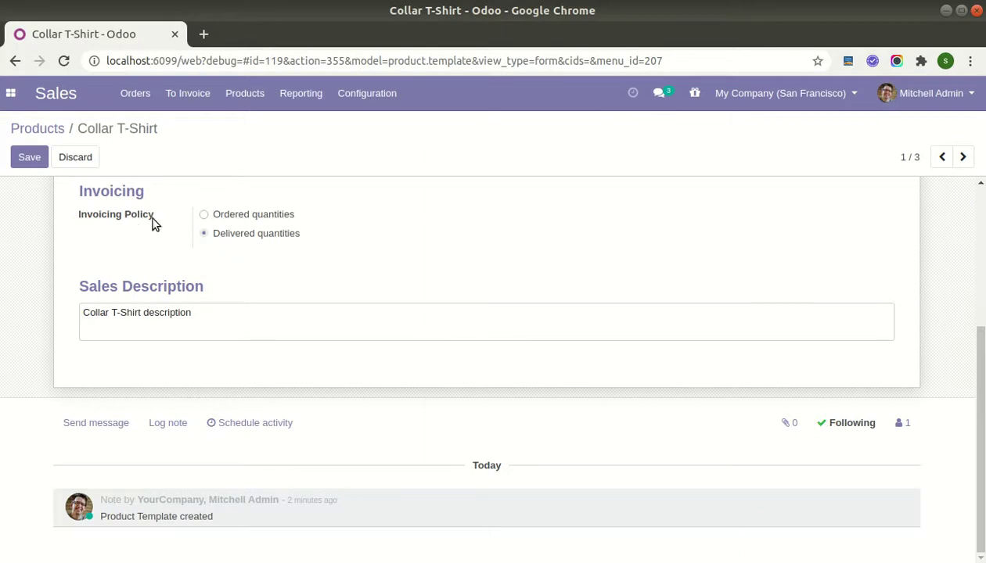
pyautogui.hotkey('alt', 'Tab')
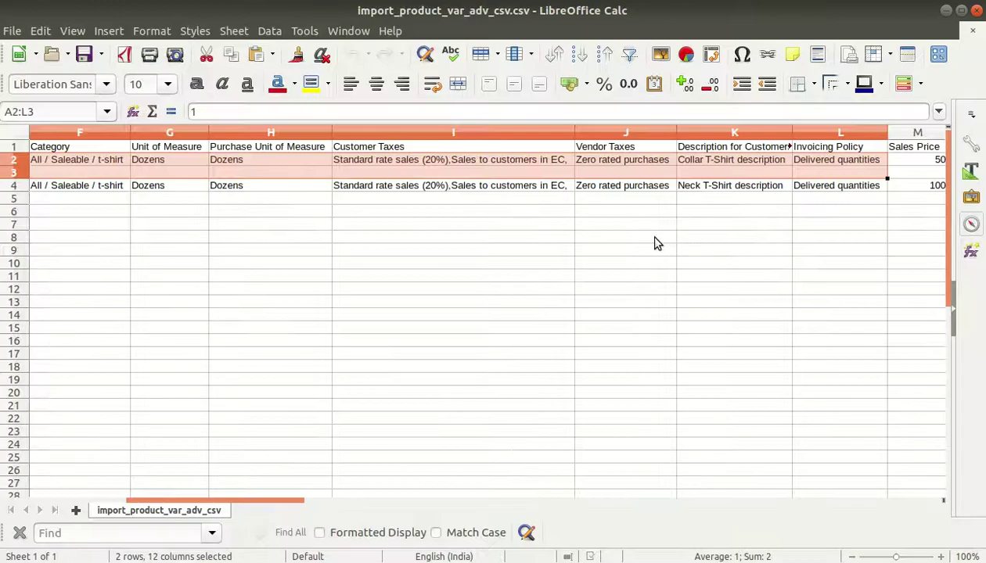
pyautogui.hotkey('shift', 'Right')
pyautogui.hotkey('shift', 'Right')
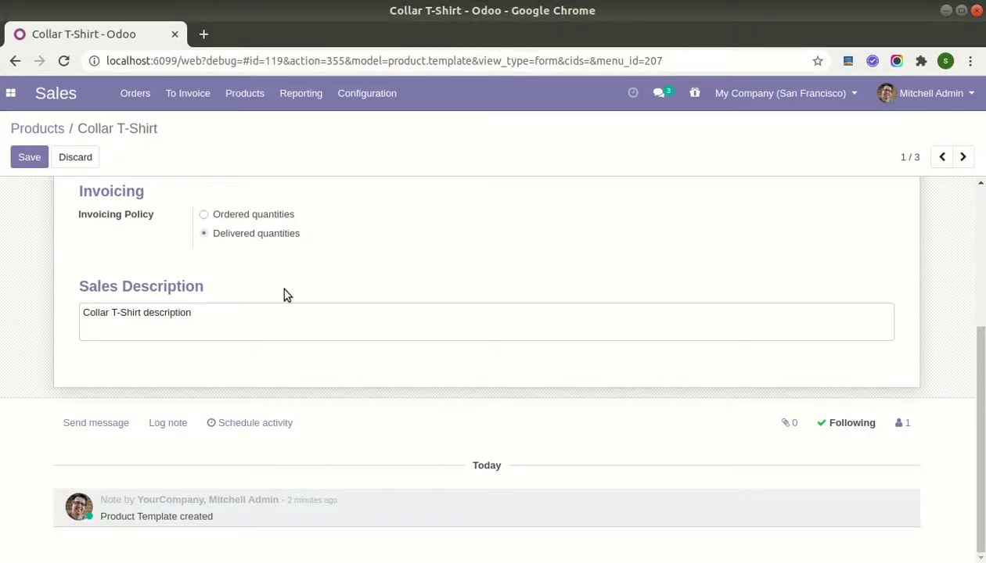
# Check the General Information sales price, then extend the CSV selection to the Attributes column.
pyautogui.scroll(1, 247, 304)
pyautogui.scroll(1, 245, 309)
pyautogui.scroll(1, 295, 304)
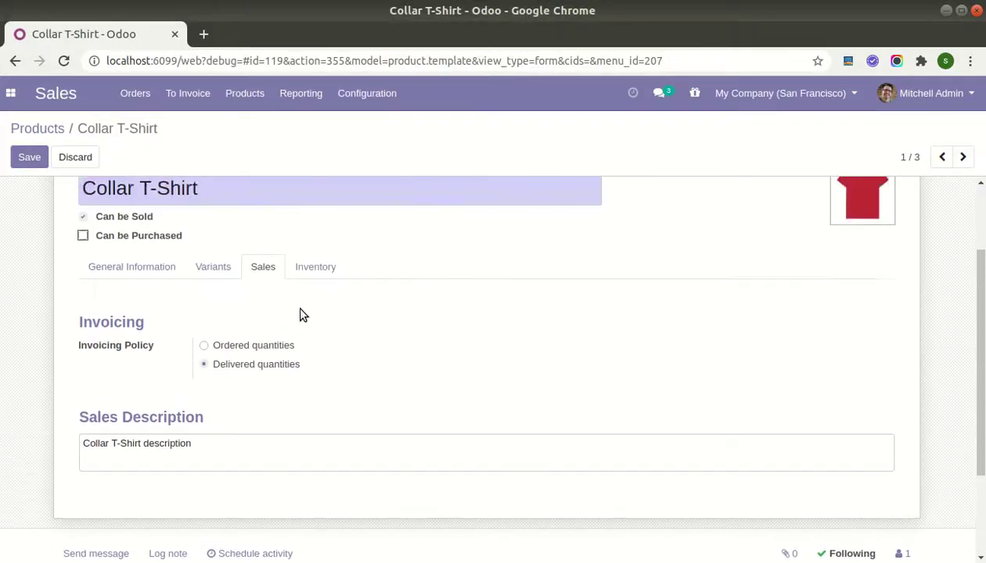
pyautogui.scroll(2, 381, 291)
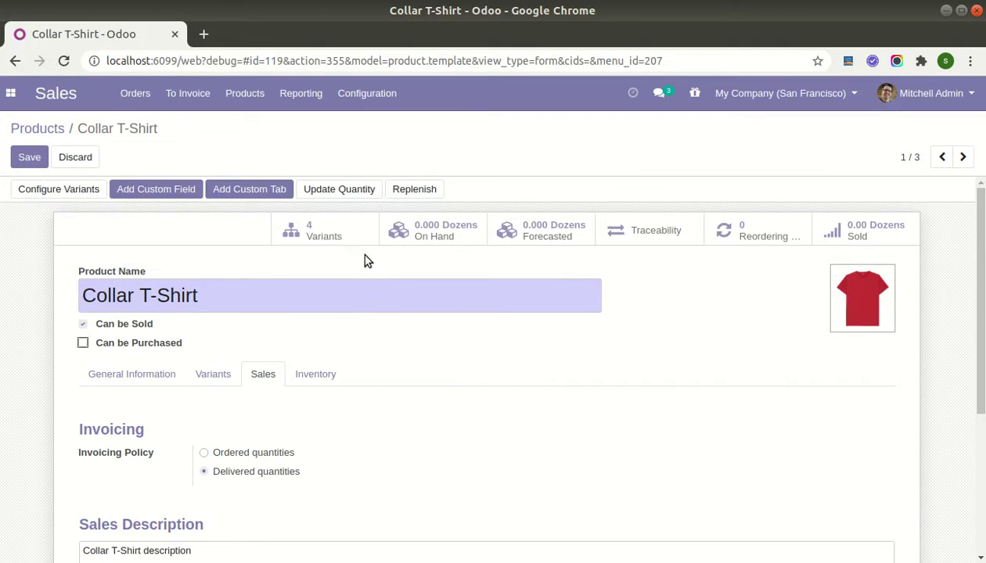
pyautogui.scroll(-2, 295, 295)
pyautogui.click(128, 252)
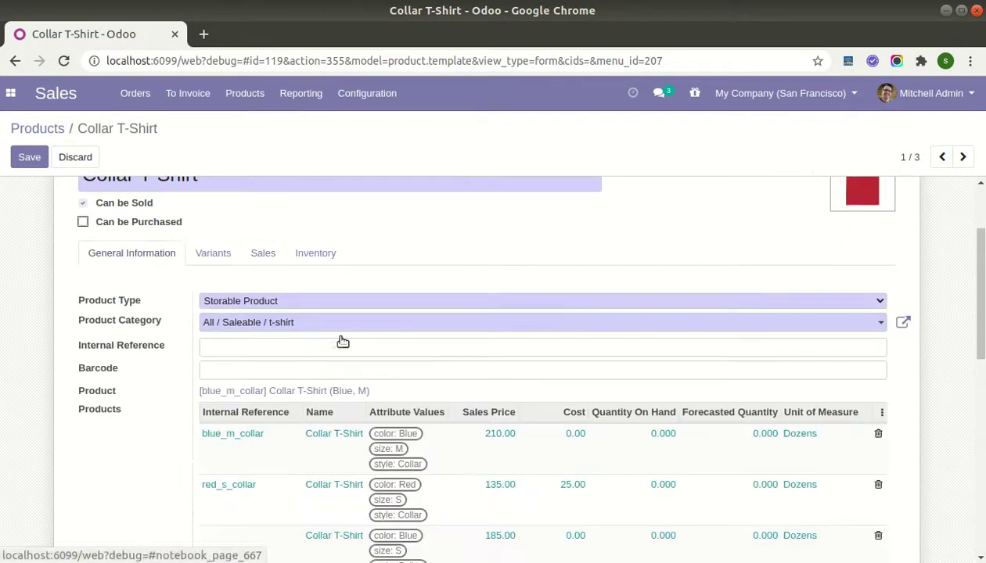
pyautogui.scroll(1, 273, 361)
pyautogui.scroll(-4, 235, 358)
pyautogui.scroll(-3, 211, 357)
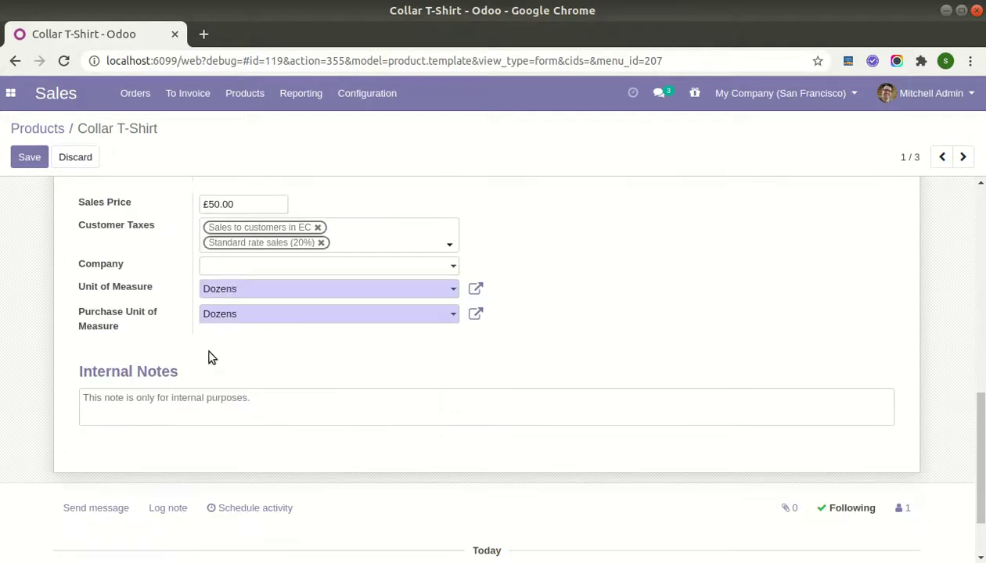
pyautogui.scroll(1, 207, 345)
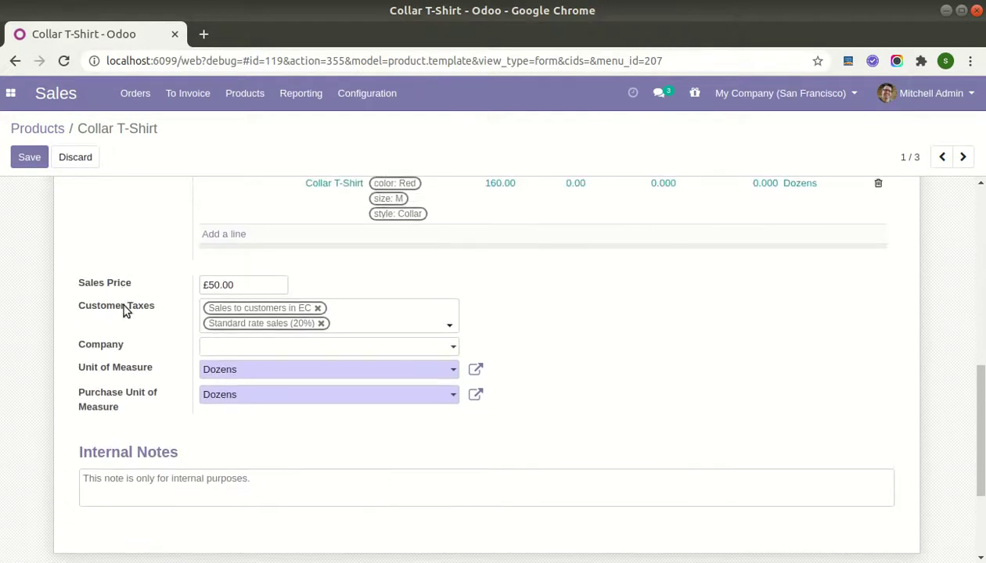
pyautogui.scroll(1, 284, 407)
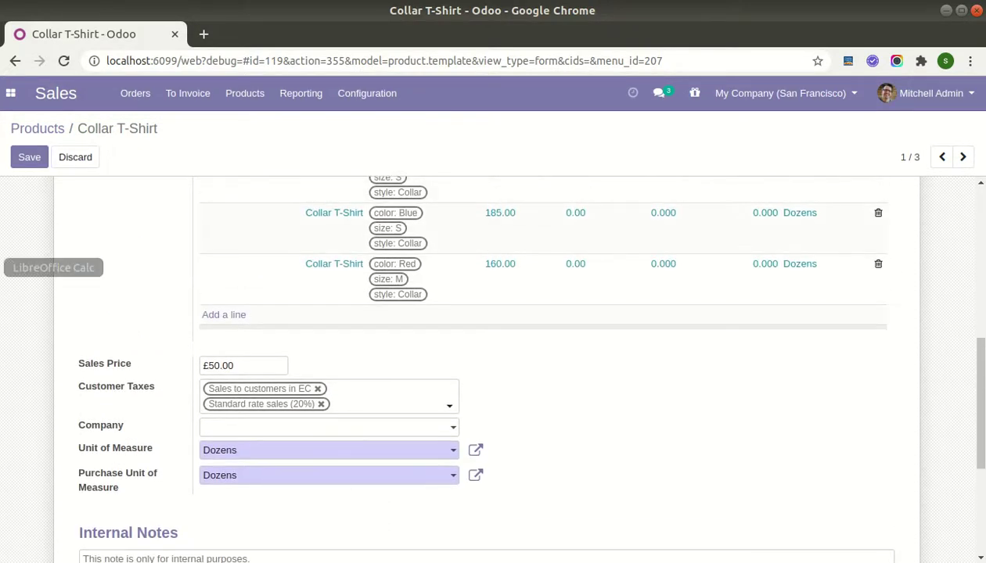
pyautogui.click(23, 268)
pyautogui.hotkey('shift', 'Right')
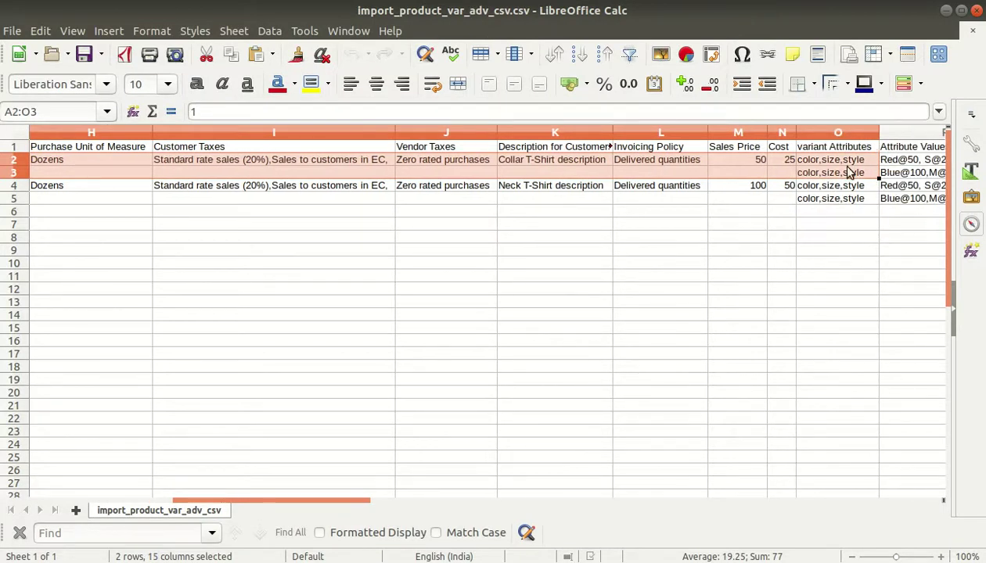
# Compare the Variants tab attributes with the CSV's Attribute Values column for the Collar rows.
pyautogui.hotkey('alt', 'Tab')
pyautogui.scroll(1, 193, 348)
pyautogui.scroll(3, 208, 342)
pyautogui.scroll(2, 209, 313)
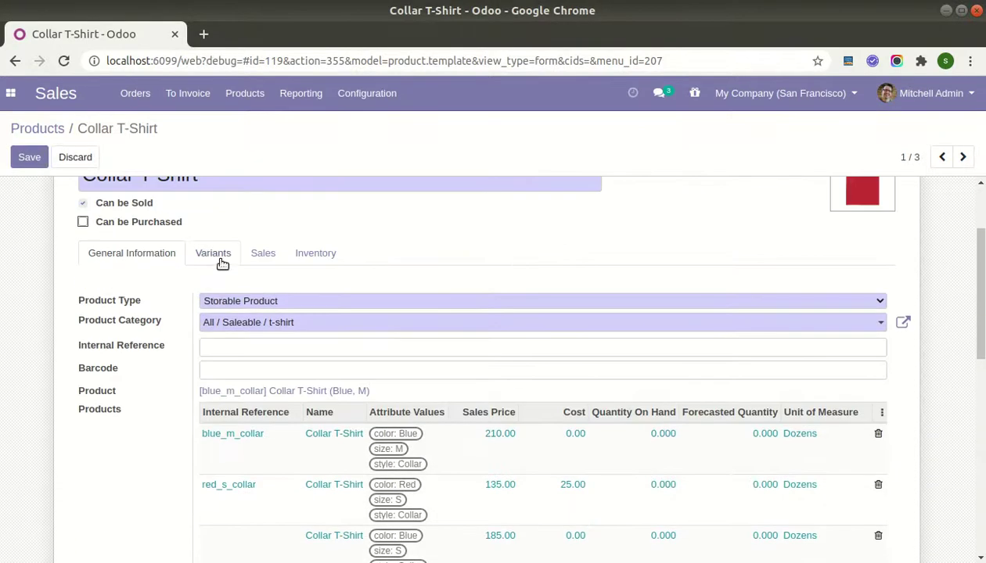
pyautogui.click(214, 254)
pyautogui.scroll(-1, 222, 281)
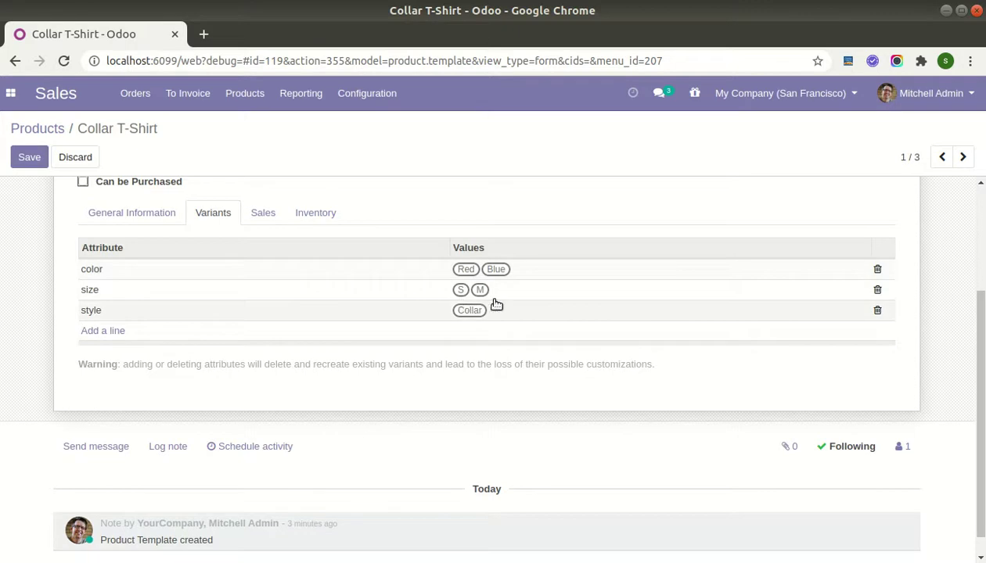
pyautogui.hotkey('alt', 'Tab')
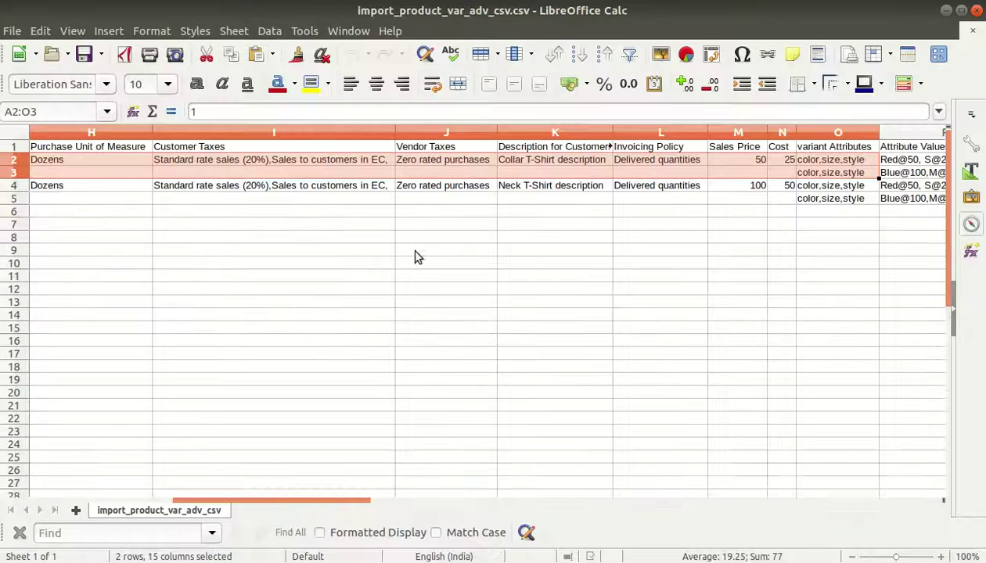
pyautogui.hotkey('shift', 'Right')
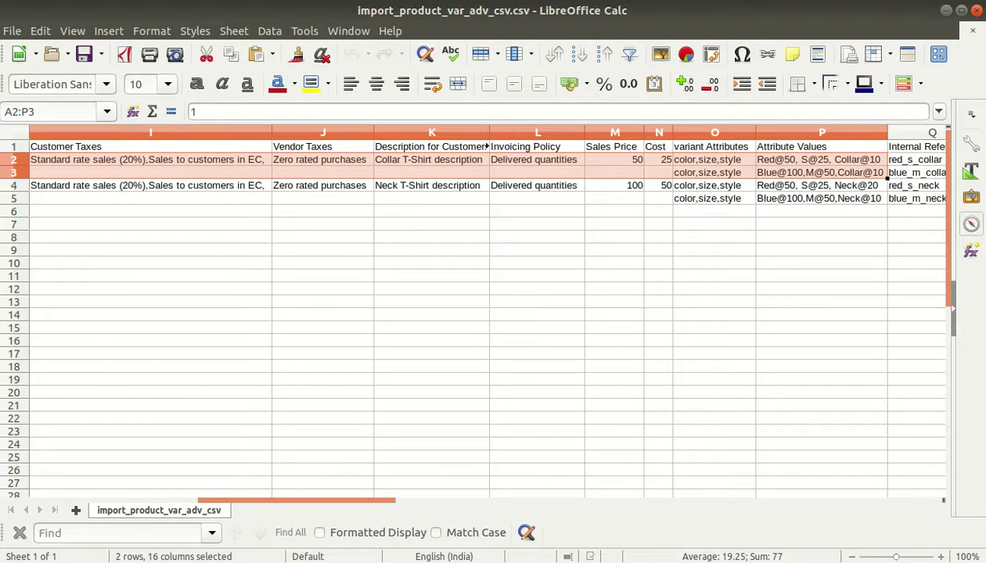
# Open Configure Variants to list the price extras for Red, Blue, S, M and Collar.
pyautogui.hotkey('alt', 'Tab')
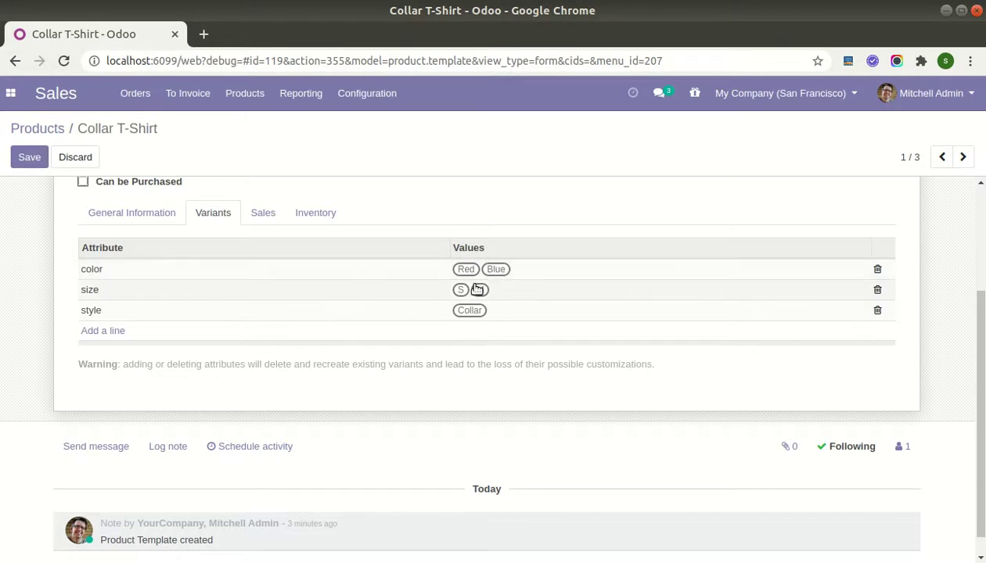
pyautogui.scroll(2, 333, 287)
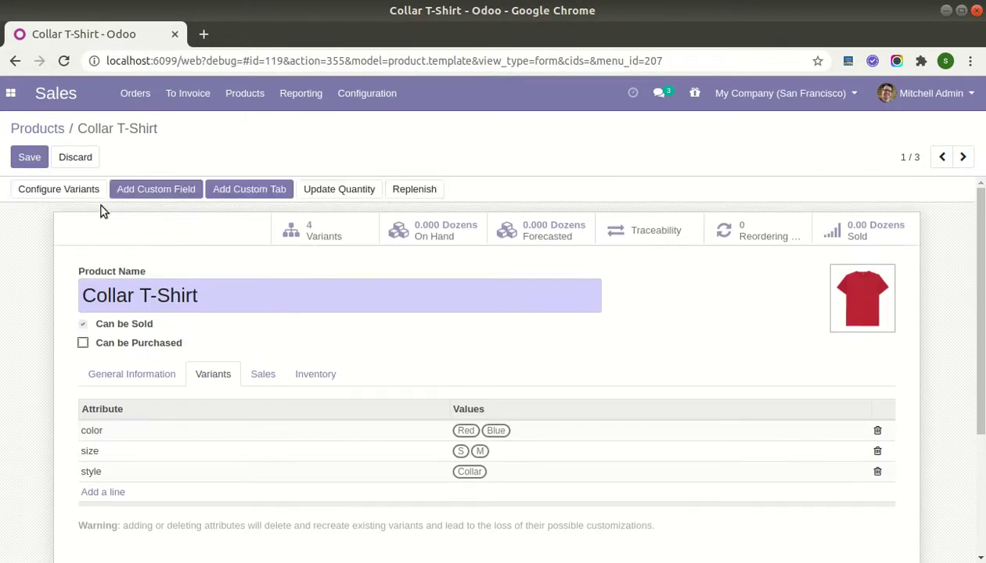
pyautogui.click(93, 189)
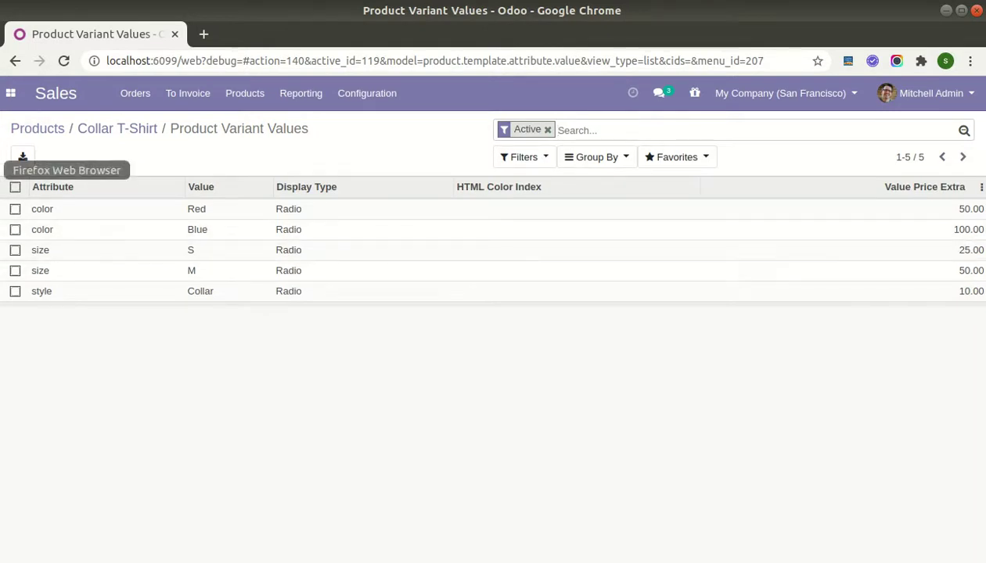
# Compare the Collar rows' internal references in the CSV, then list the Collar T-Shirt's four variants.
pyautogui.click(4, 263)
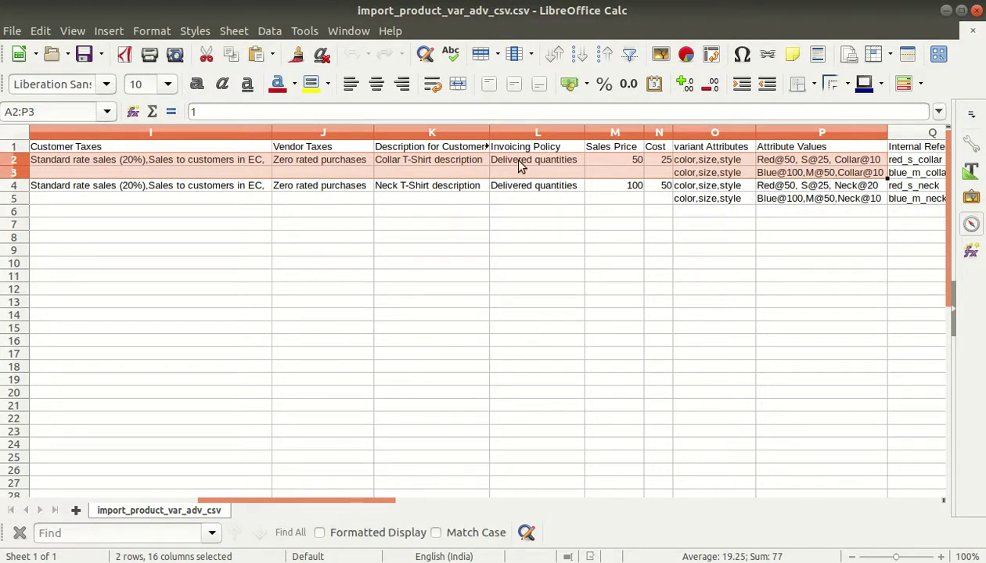
pyautogui.hotkey('alt', 'Tab')
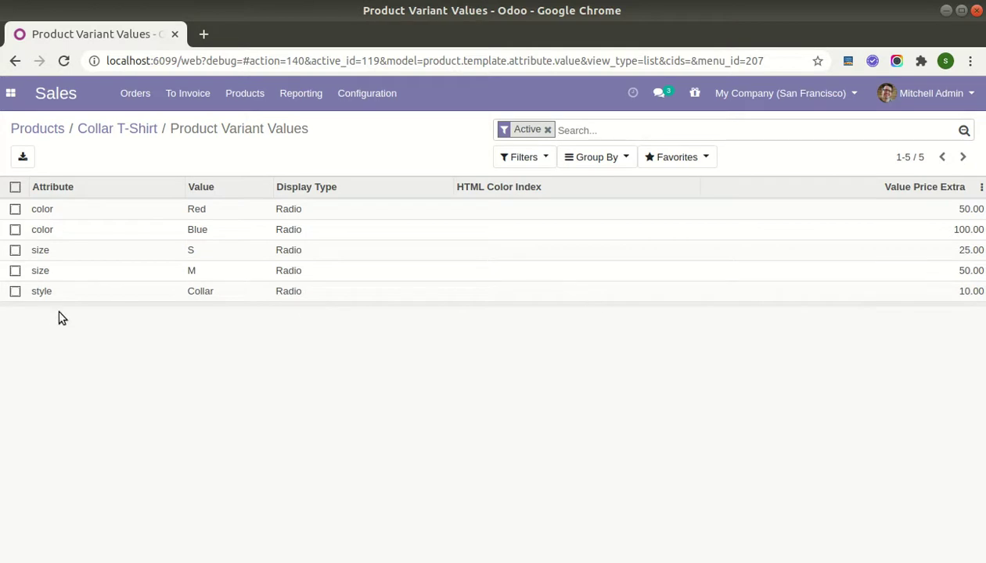
pyautogui.hotkey('alt', 'Tab')
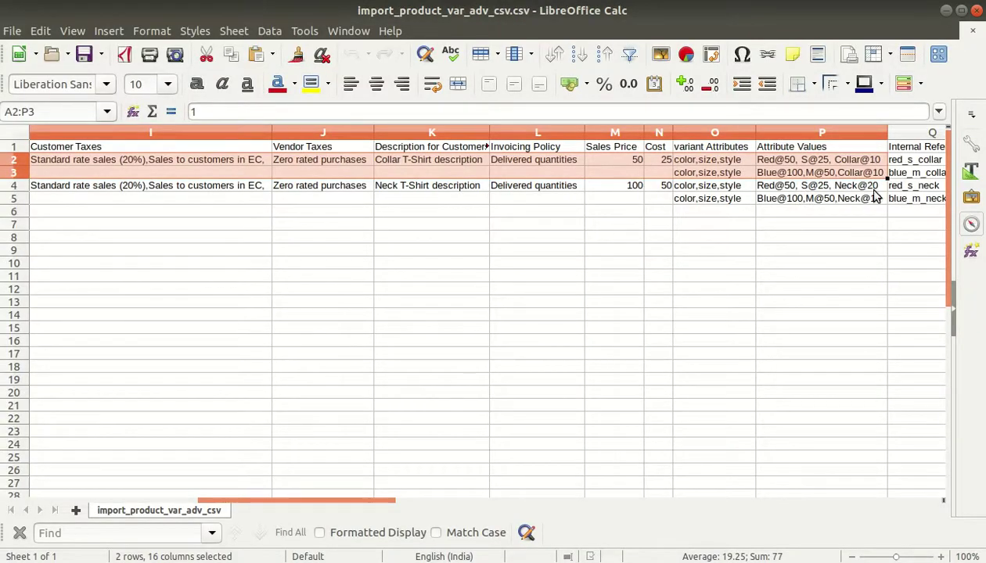
pyautogui.hotkey('shift', 'Right')
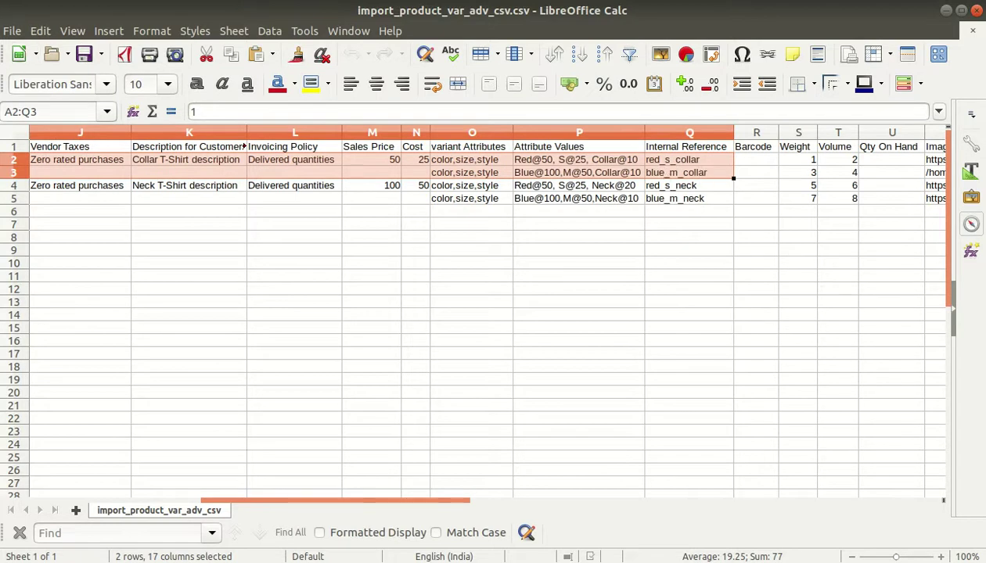
pyautogui.hotkey('alt', 'Tab')
pyautogui.click(133, 128)
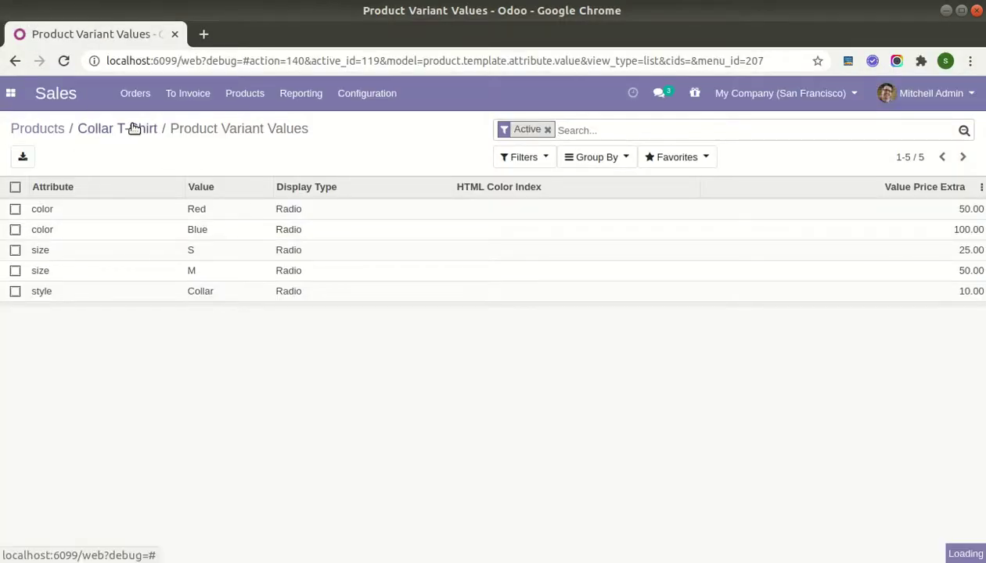
pyautogui.click(328, 242)
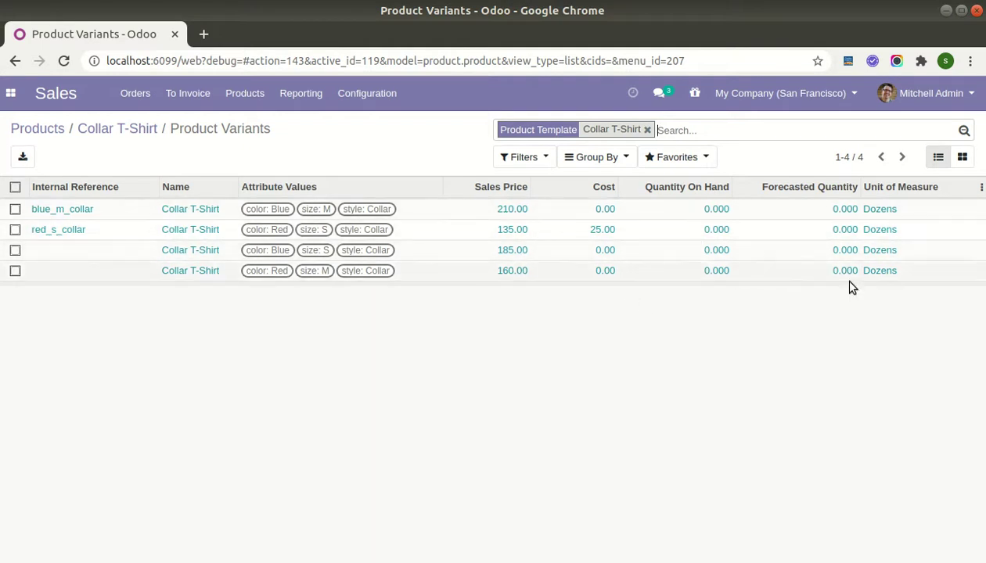
# Check the Collar rows' barcode, weight and volume in the CSV, then view the product's inventory details.
pyautogui.hotkey('alt', 'Tab')
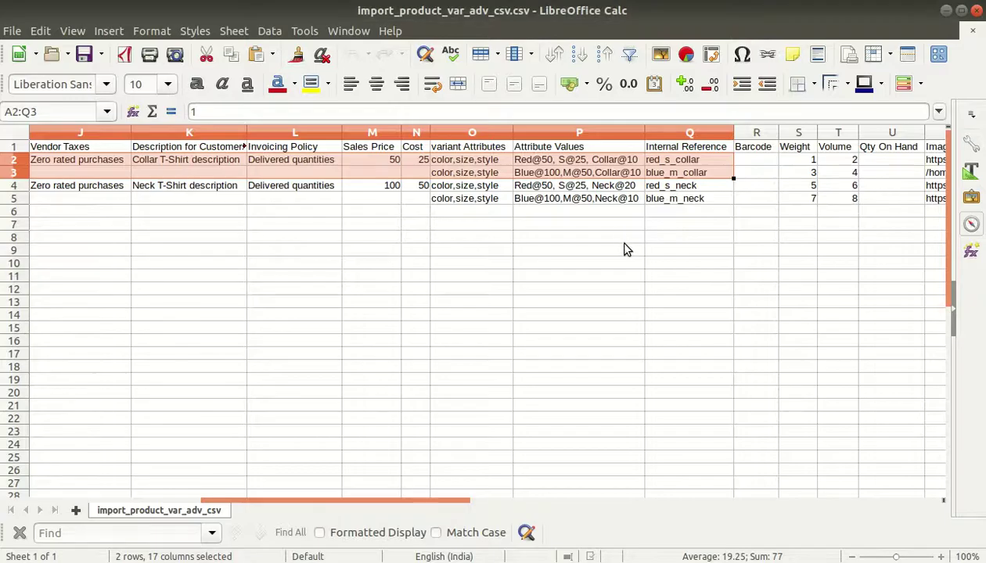
pyautogui.hotkey('shift', 'Right')
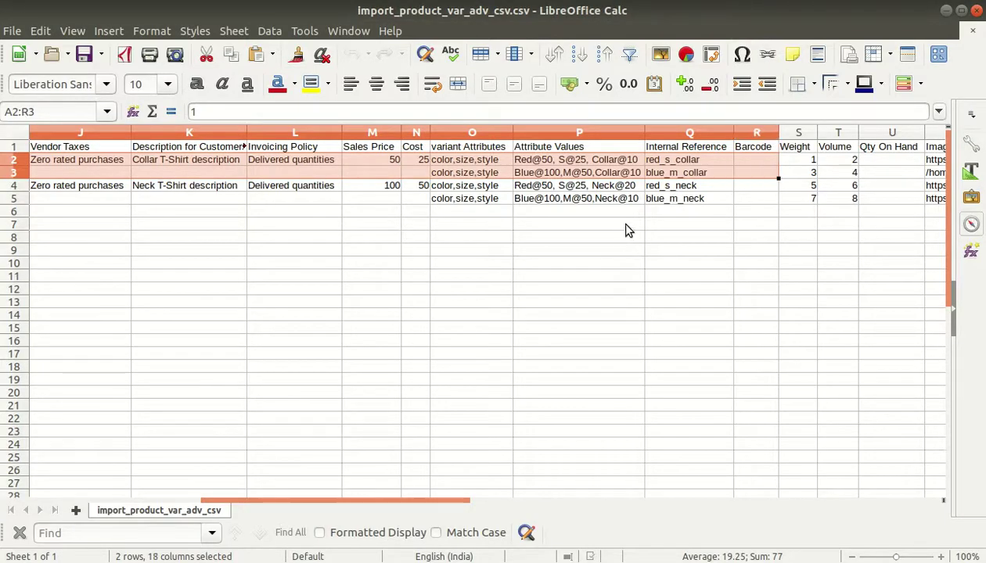
pyautogui.hotkey('shift', 'Right')
pyautogui.hotkey('shift', 'Right')
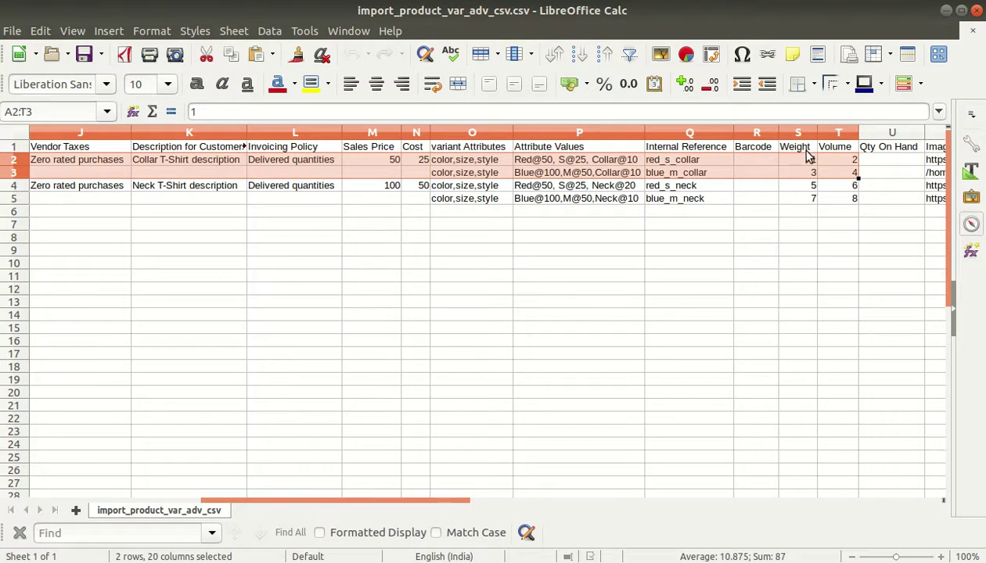
pyautogui.hotkey('alt', 'Tab')
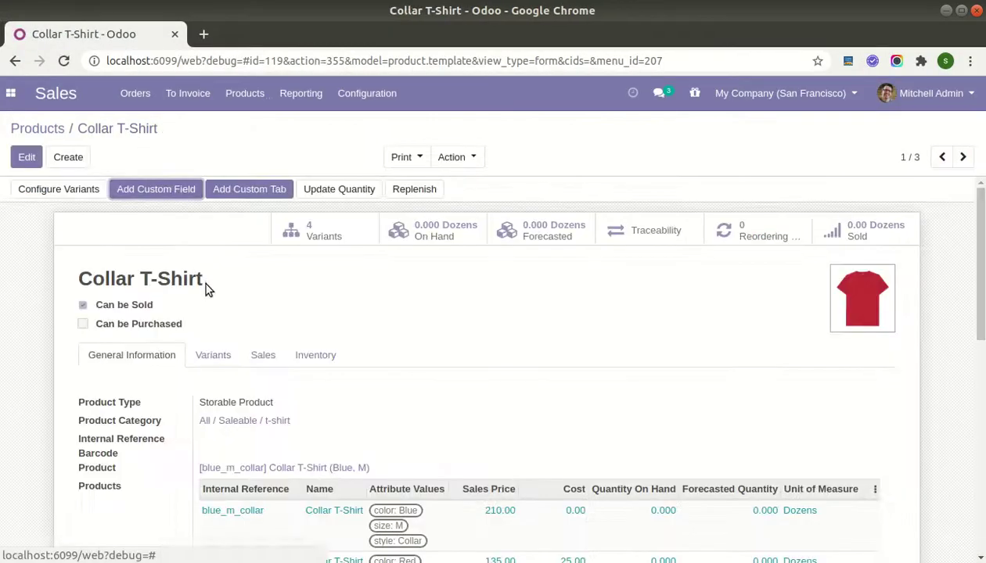
pyautogui.scroll(-2, 212, 299)
pyautogui.click(306, 288)
pyautogui.scroll(-3, 298, 290)
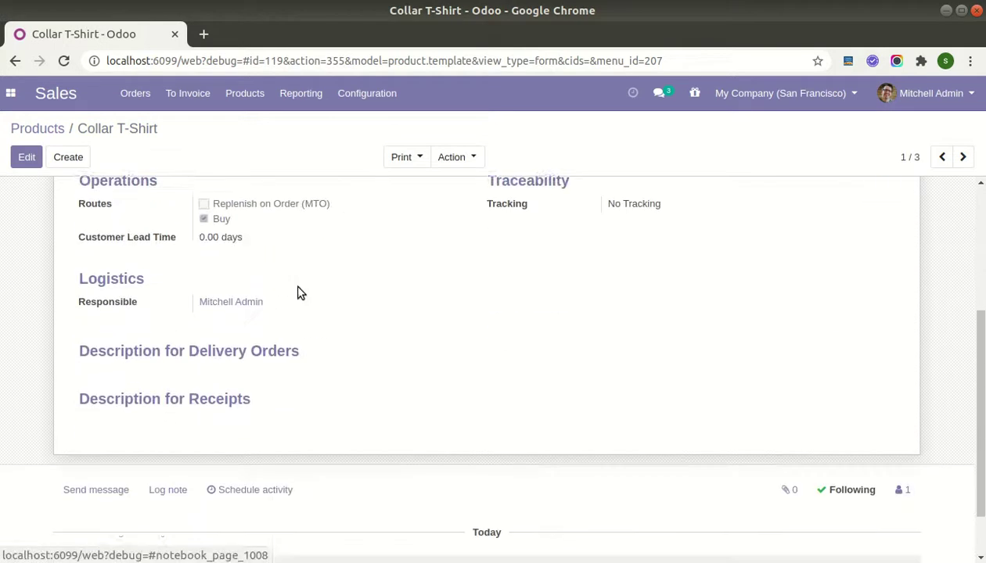
pyautogui.scroll(5, 297, 291)
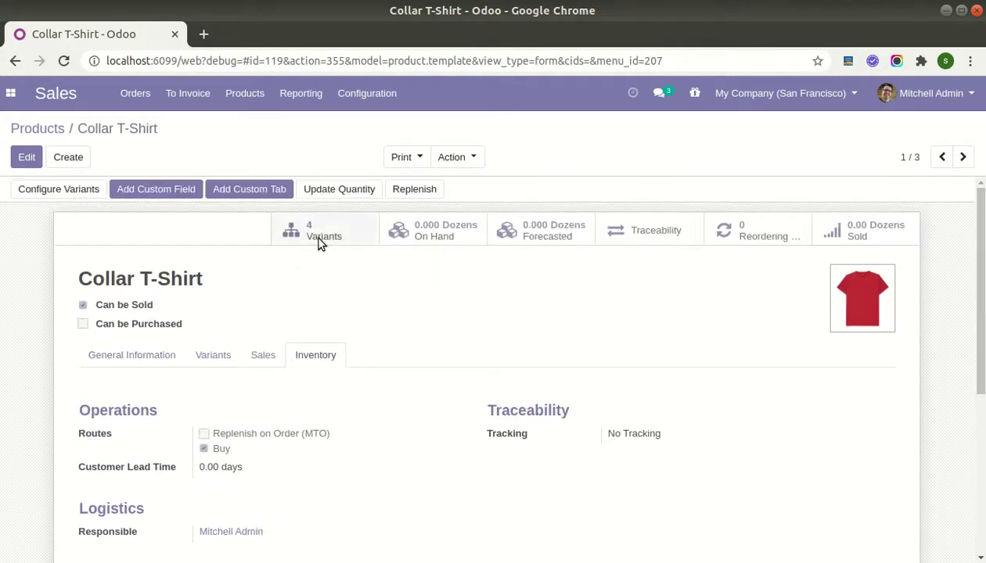
pyautogui.click(318, 234)
pyautogui.click(201, 209)
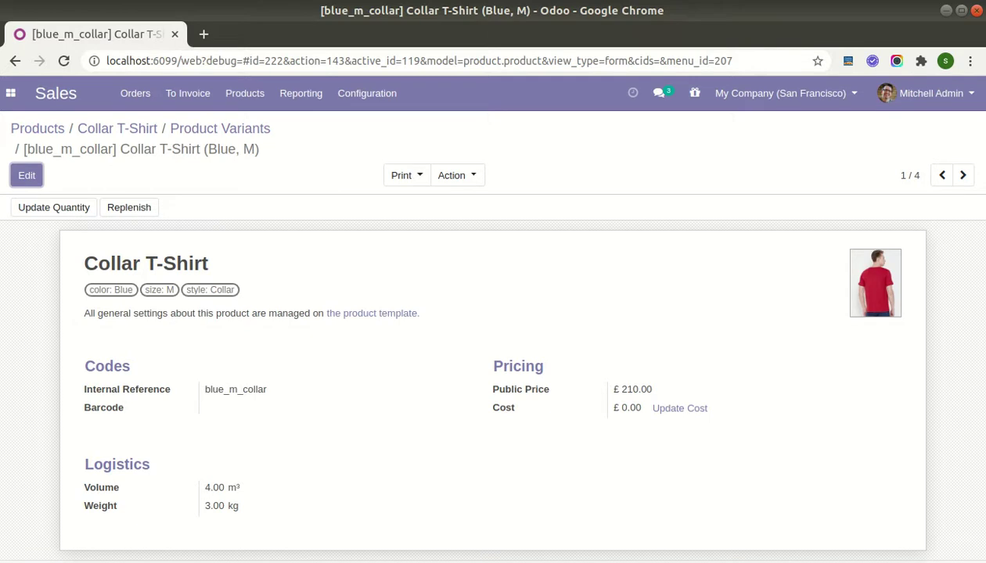
pyautogui.hotkey('alt', 'Tab')
pyautogui.hotkey('shift', 'Right')
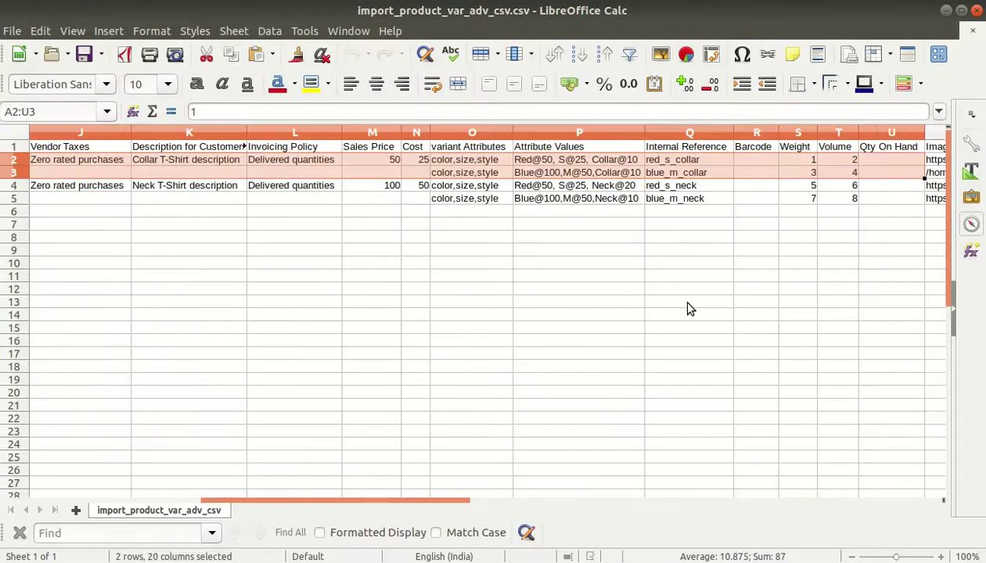
pyautogui.hotkey('shift', 'Right')
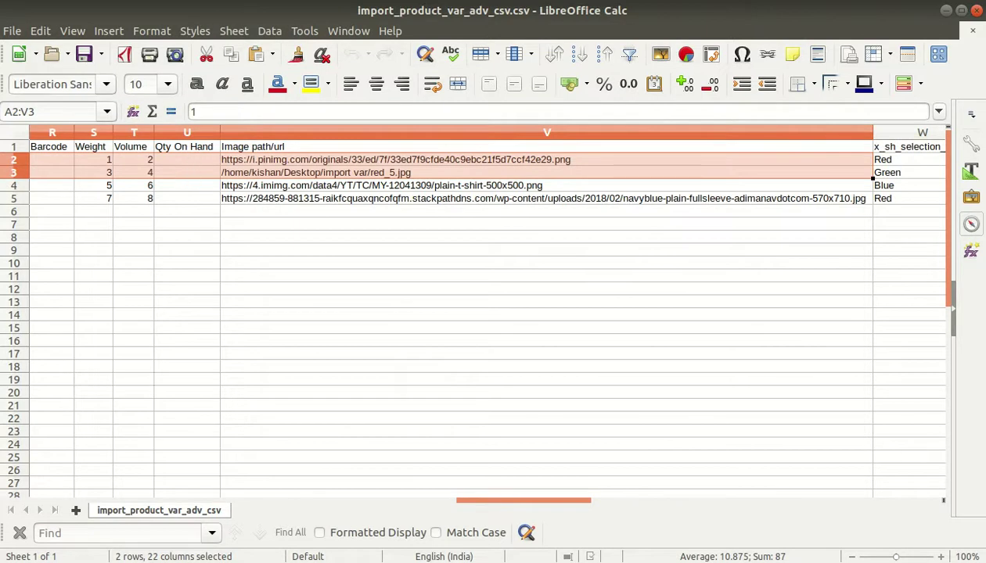
pyautogui.hotkey('alt', 'Tab')
pyautogui.click(131, 130)
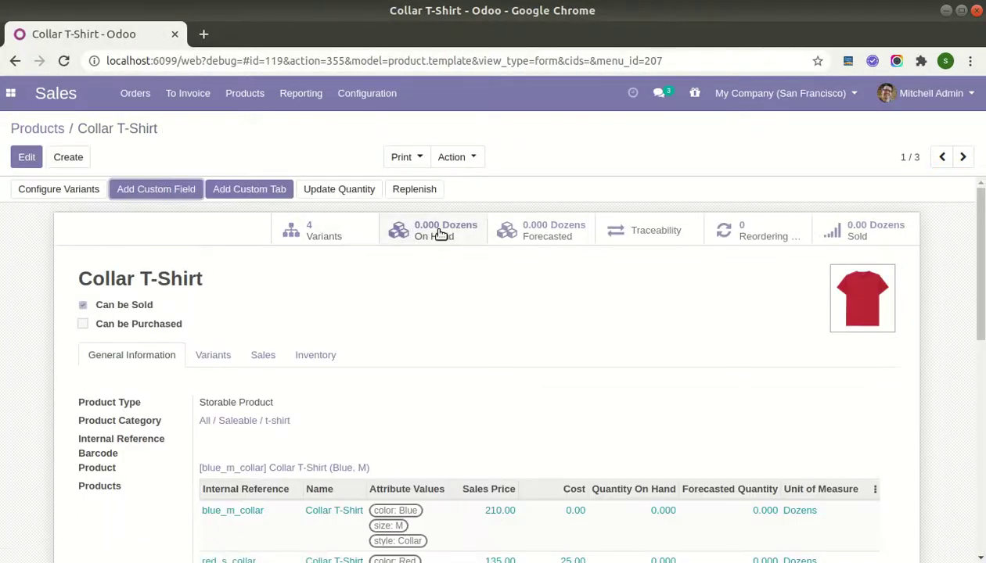
pyautogui.click(40, 249)
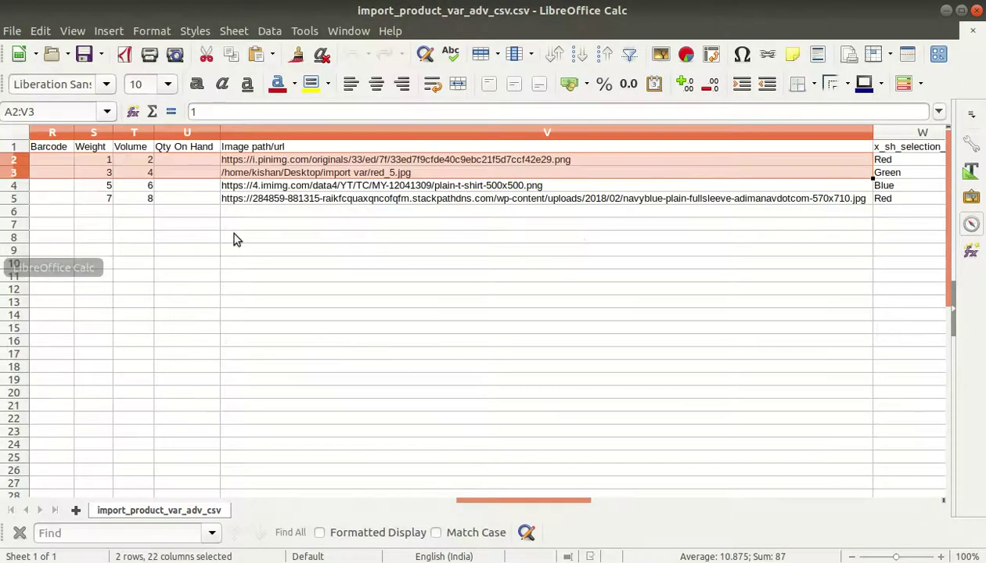
pyautogui.hotkey('shift', 'Right')
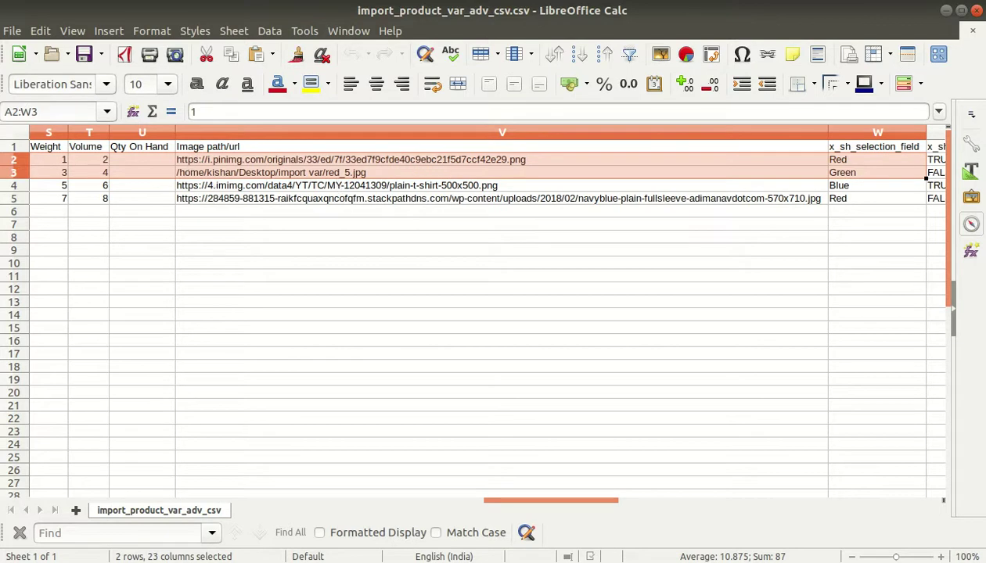
pyautogui.hotkey('alt', 'Tab')
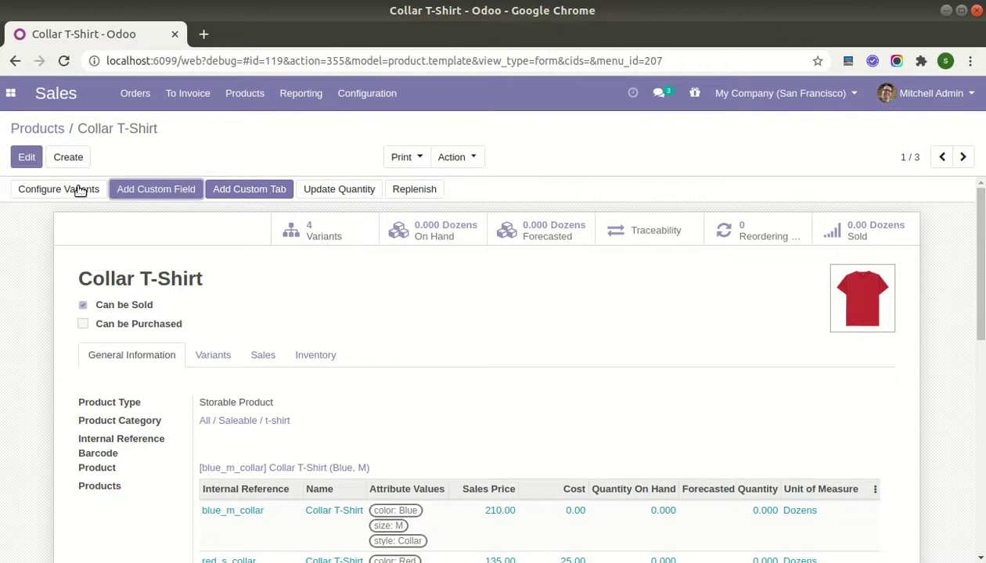
# Open the Collar T-Shirt's variants, look at blue_m_collar, then open the red_s_collar variant.
pyautogui.click(43, 128)
pyautogui.click(227, 251)
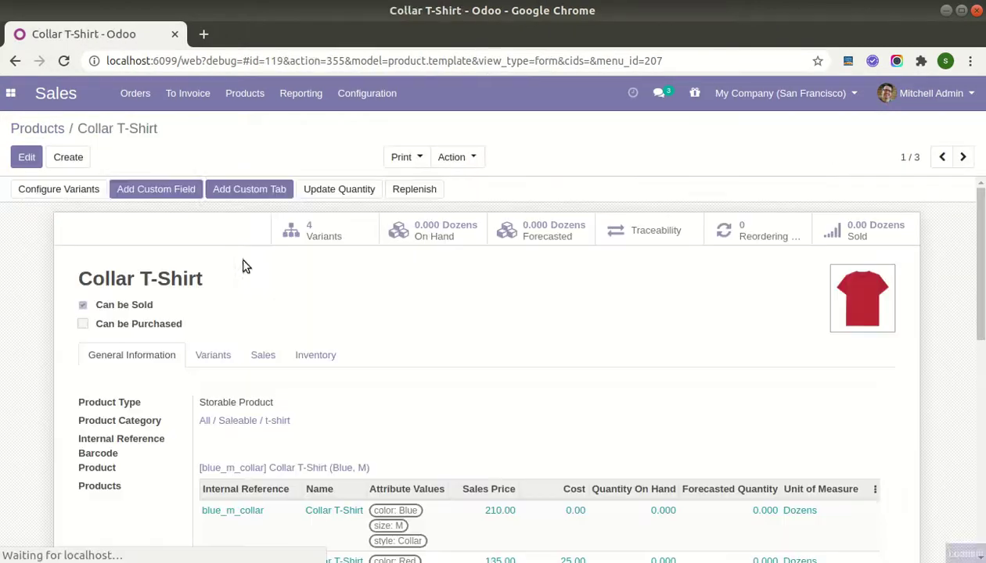
pyautogui.click(311, 229)
pyautogui.click(174, 210)
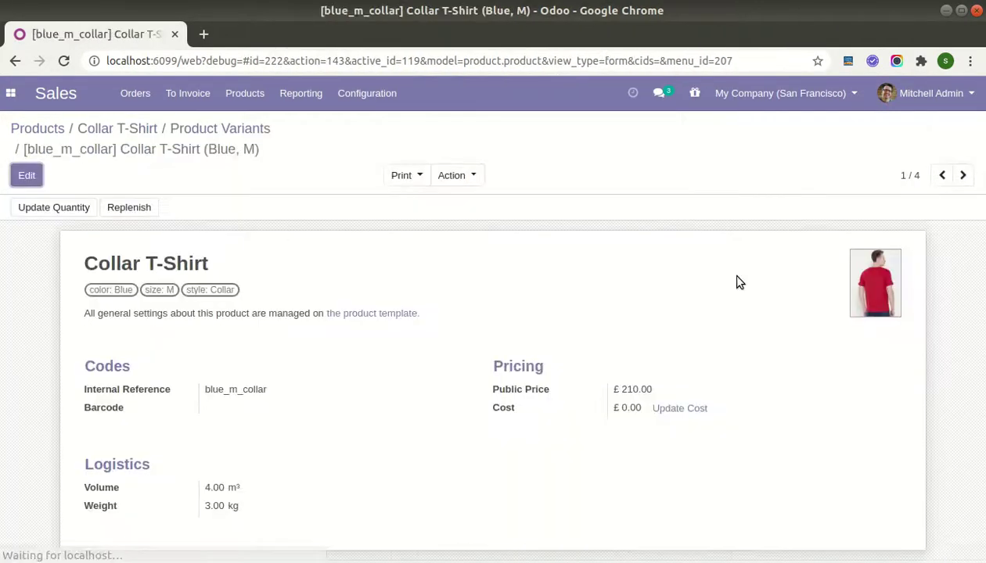
pyautogui.click(189, 131)
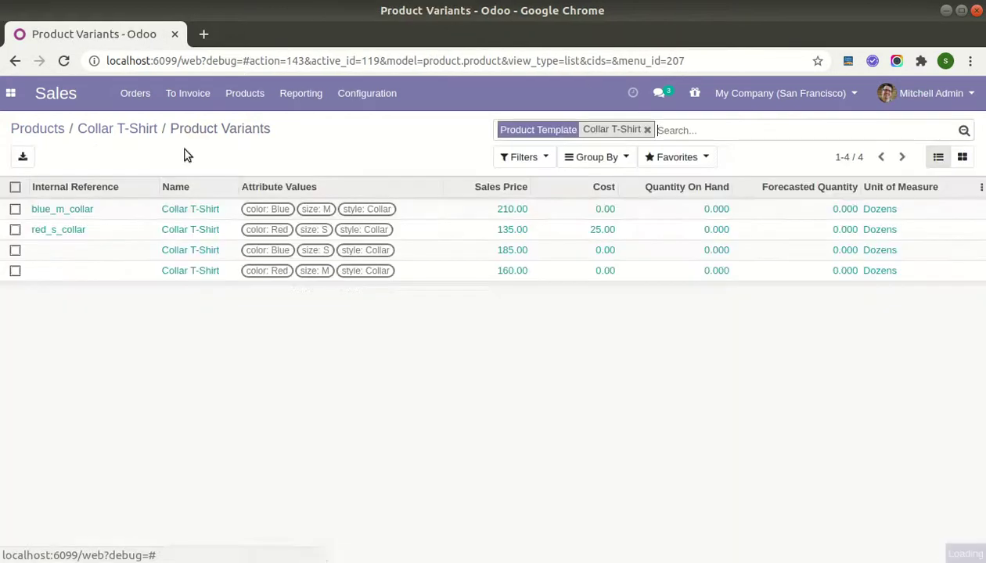
pyautogui.click(155, 229)
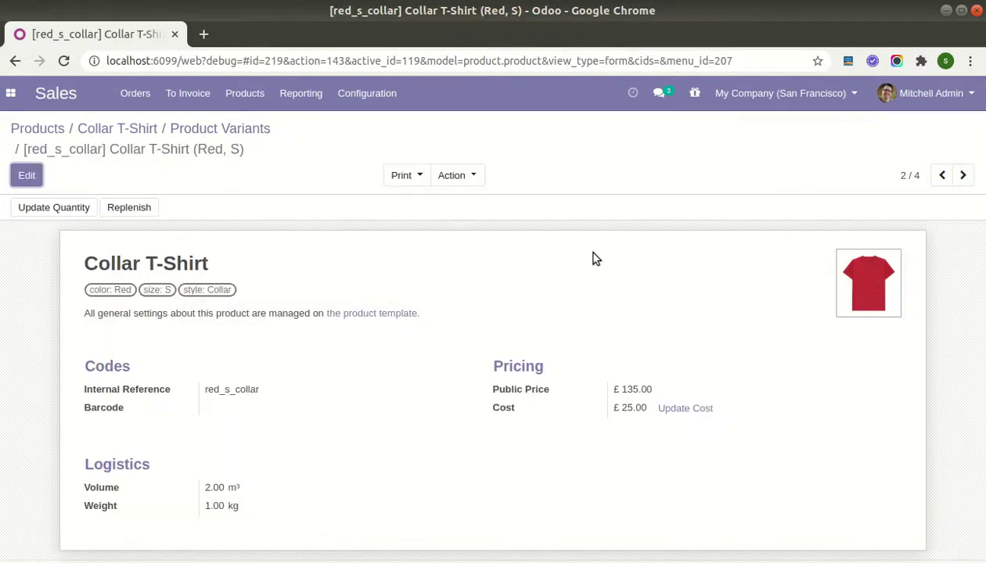
# Compare the CSV's custom field columns against the red_s_collar variant form.
pyautogui.hotkey('alt', 'Tab')
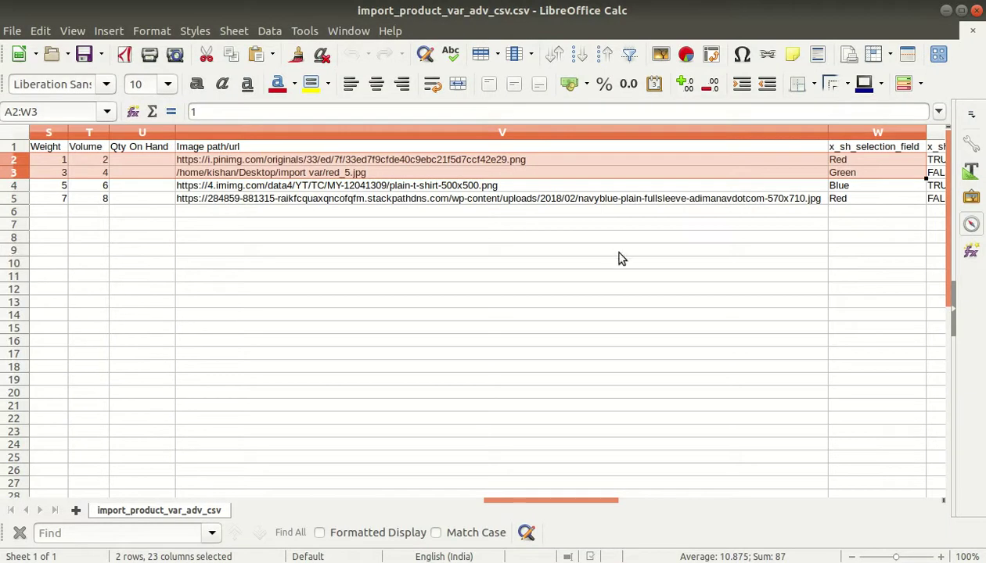
pyautogui.hotkey('shift', 'Right')
pyautogui.hotkey('shift', 'Right')
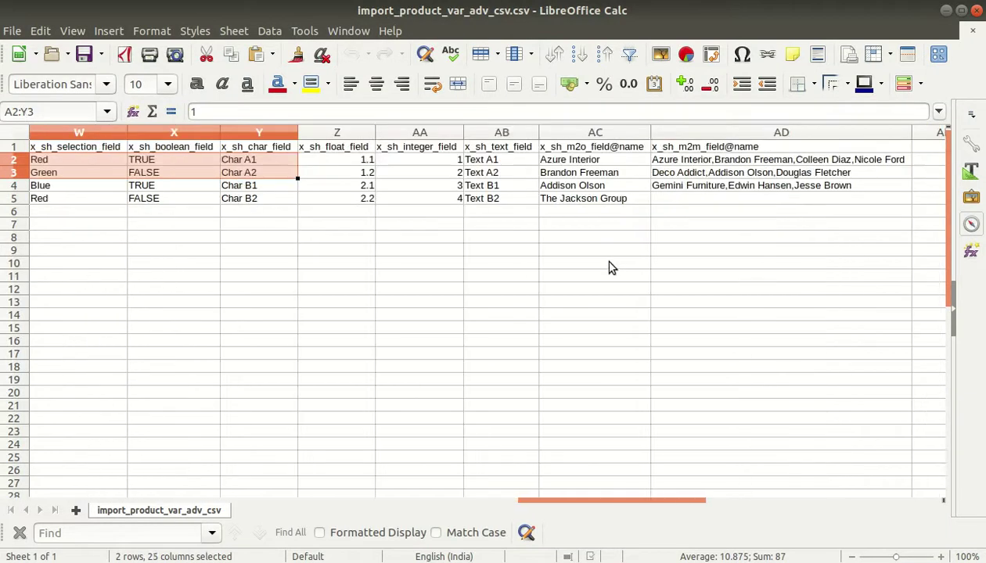
pyautogui.hotkey('shift', 'Left')
pyautogui.hotkey('shift', 'Left')
pyautogui.hotkey('shift', 'Right')
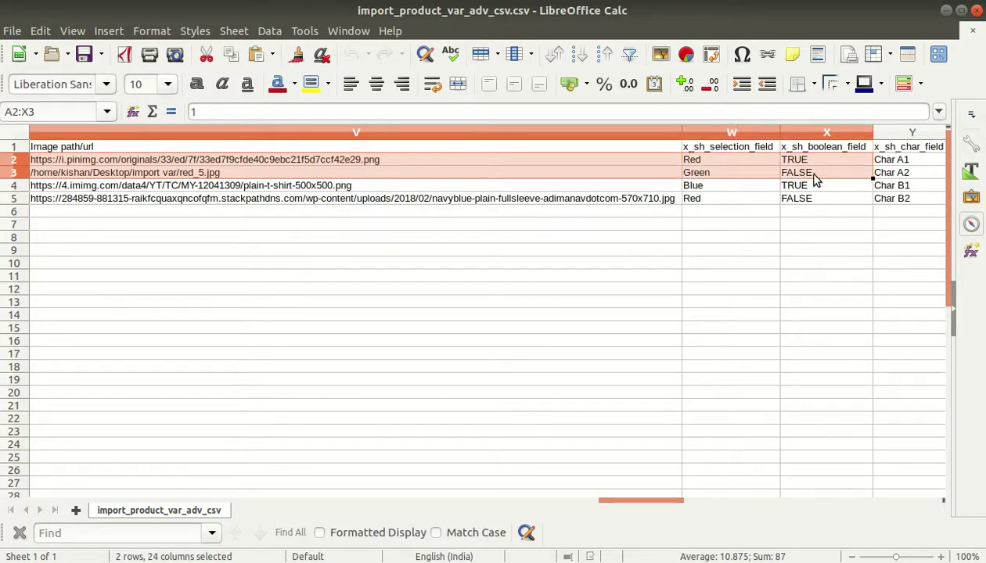
pyautogui.hotkey('alt', 'Tab')
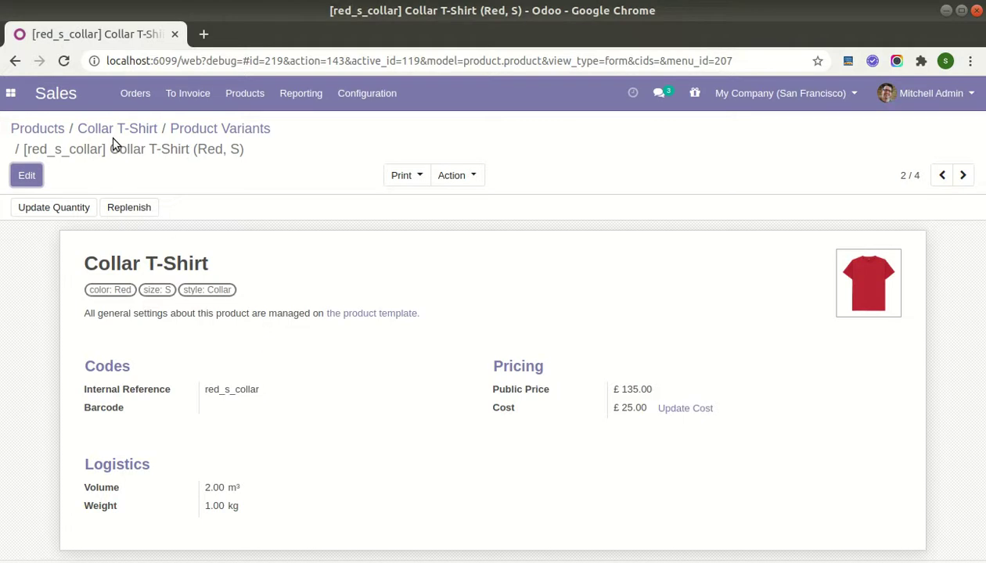
pyautogui.click(235, 96)
# Search all product variants for 'shirt' without the Can be Sold filter and open red_s_collar.
pyautogui.click(223, 146)
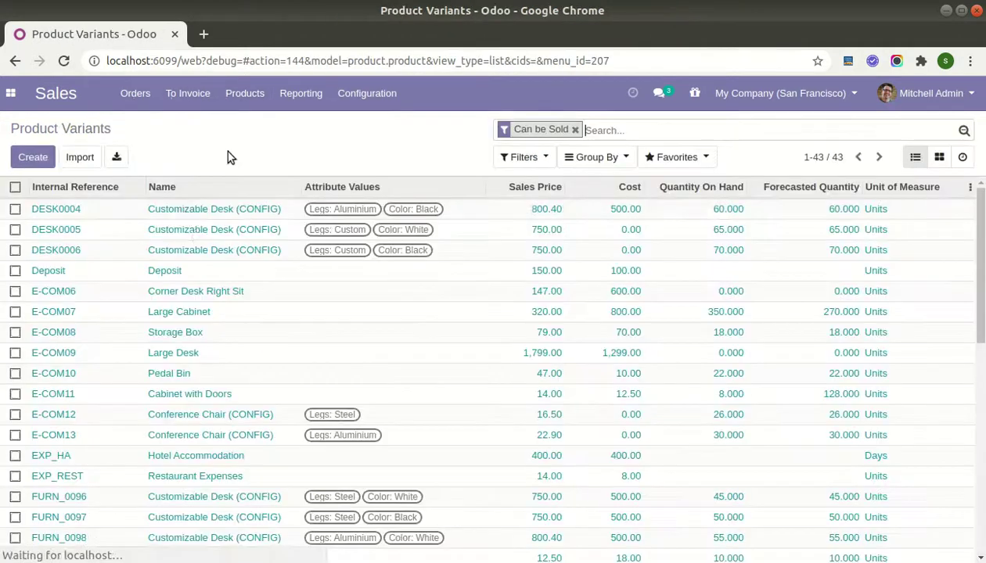
pyautogui.click(574, 130)
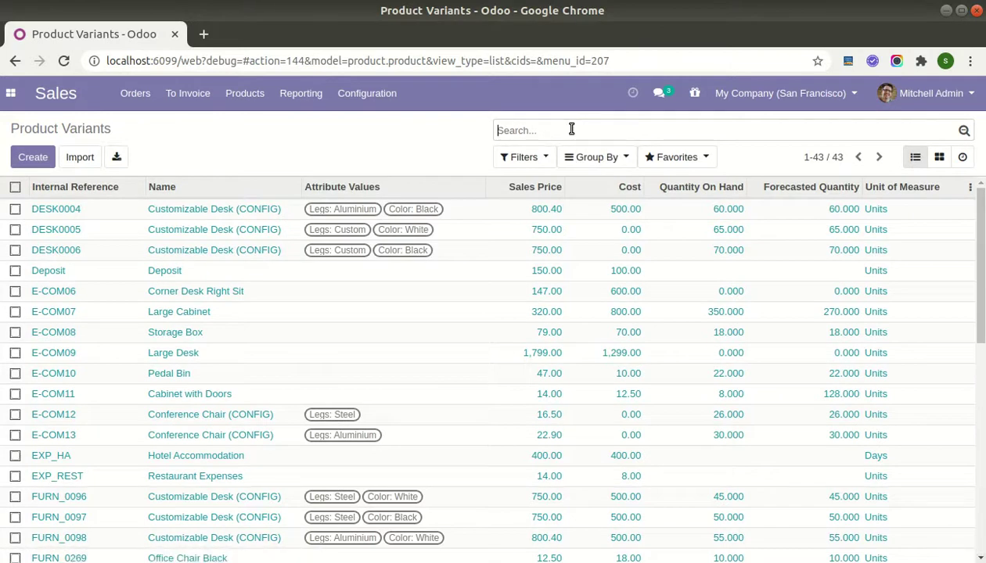
pyautogui.write('shirt')
pyautogui.press('Return')
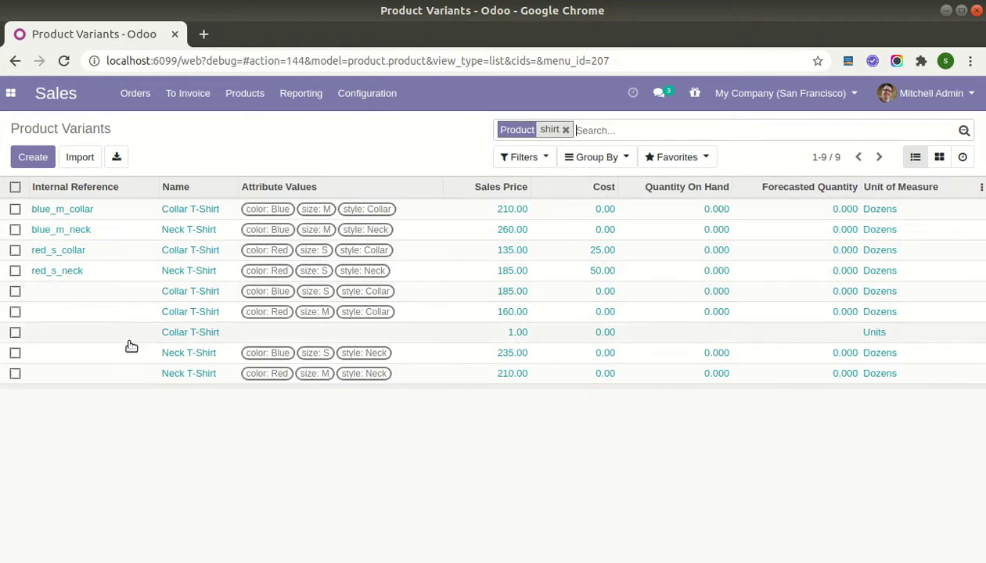
pyautogui.click(101, 252)
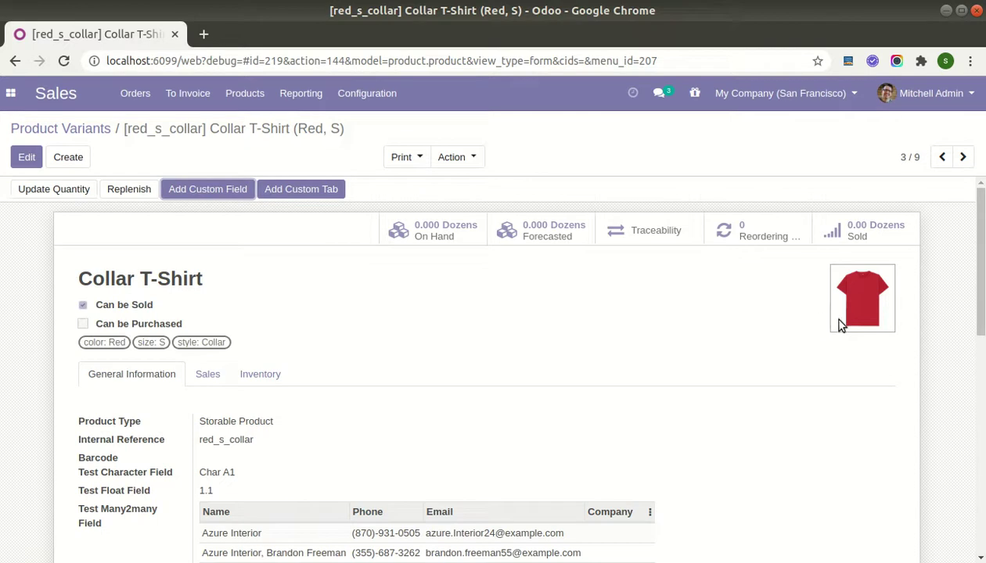
# Scroll through the red_s_collar form's custom fields and compare them with the CSV spreadsheet.
pyautogui.scroll(-5, 523, 303)
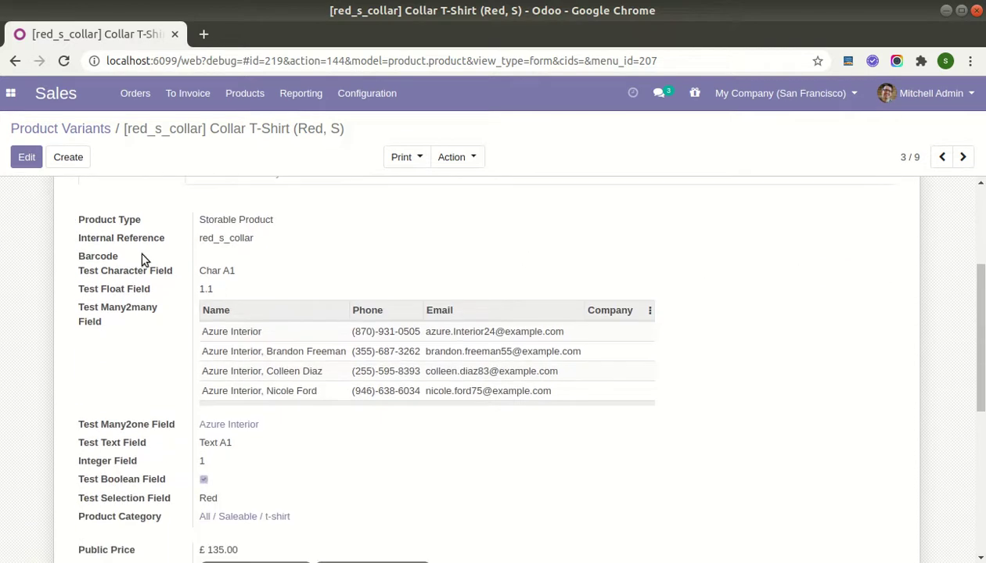
pyautogui.scroll(3, 264, 279)
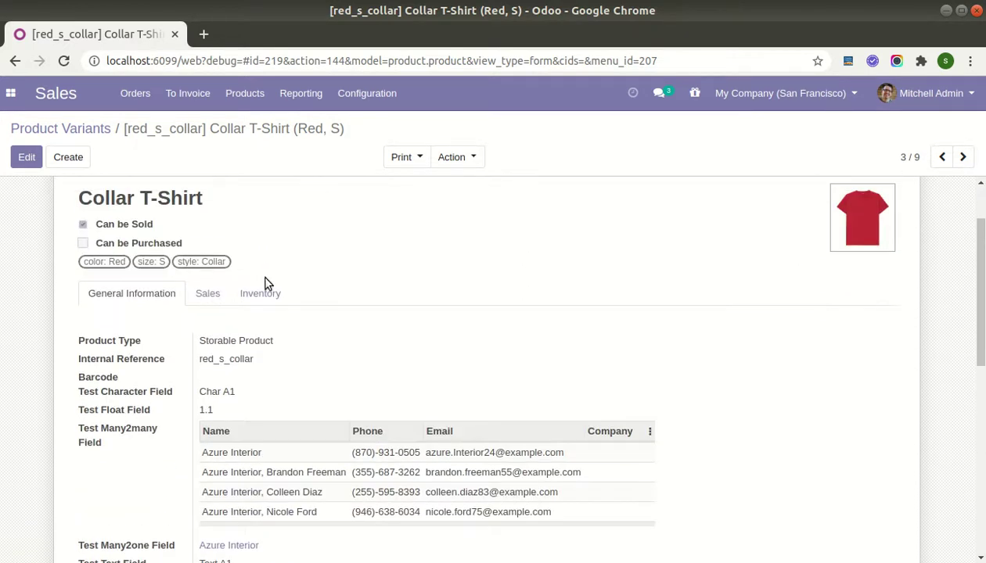
pyautogui.scroll(-5, 266, 280)
pyautogui.scroll(-3, 266, 284)
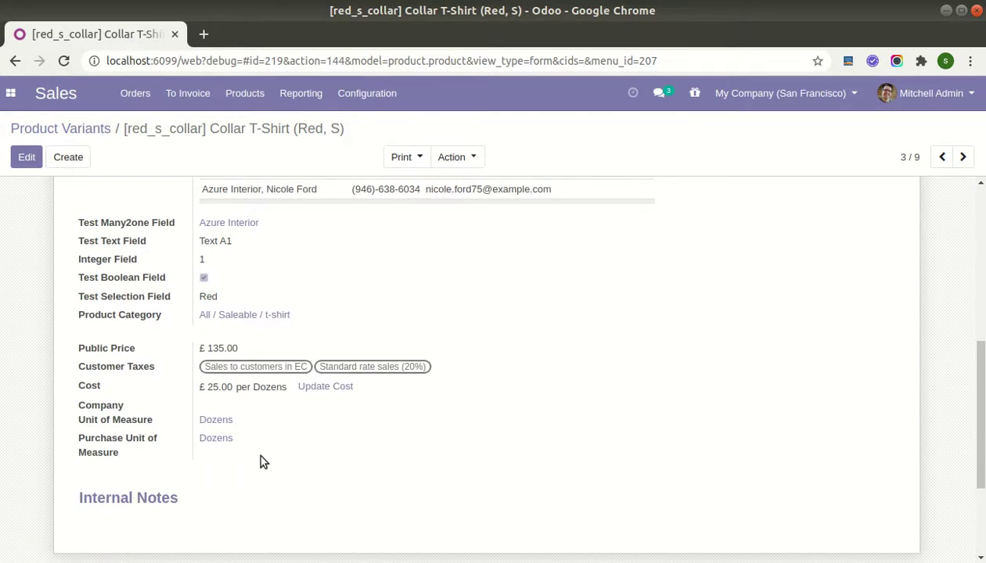
pyautogui.scroll(4, 285, 423)
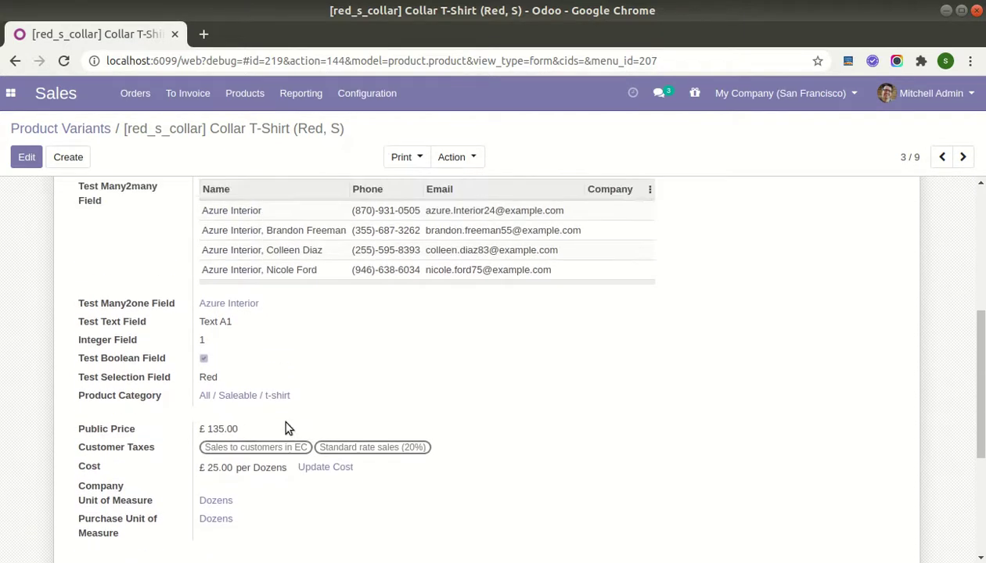
pyautogui.scroll(2, 328, 404)
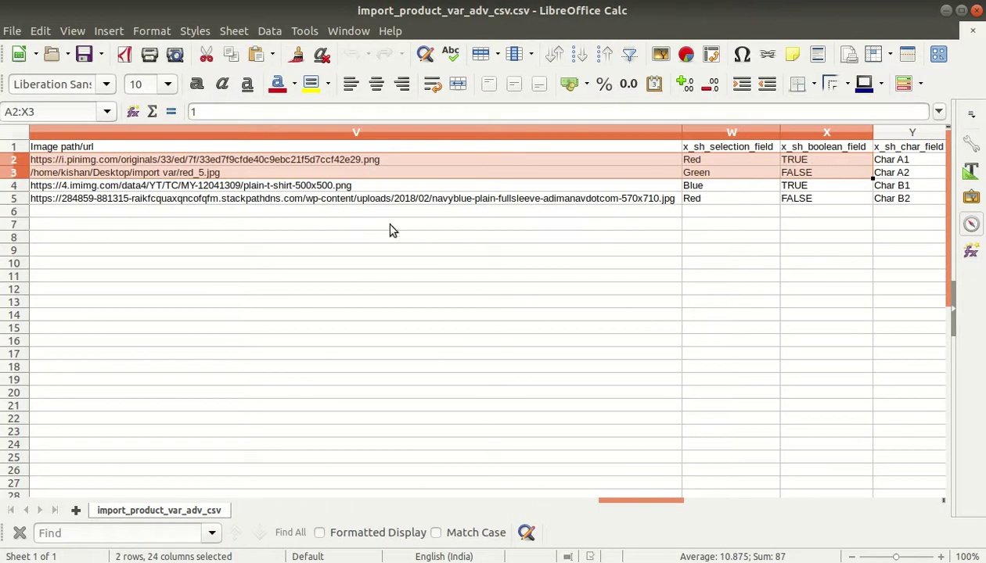
pyautogui.hotkey('alt', 'Tab')
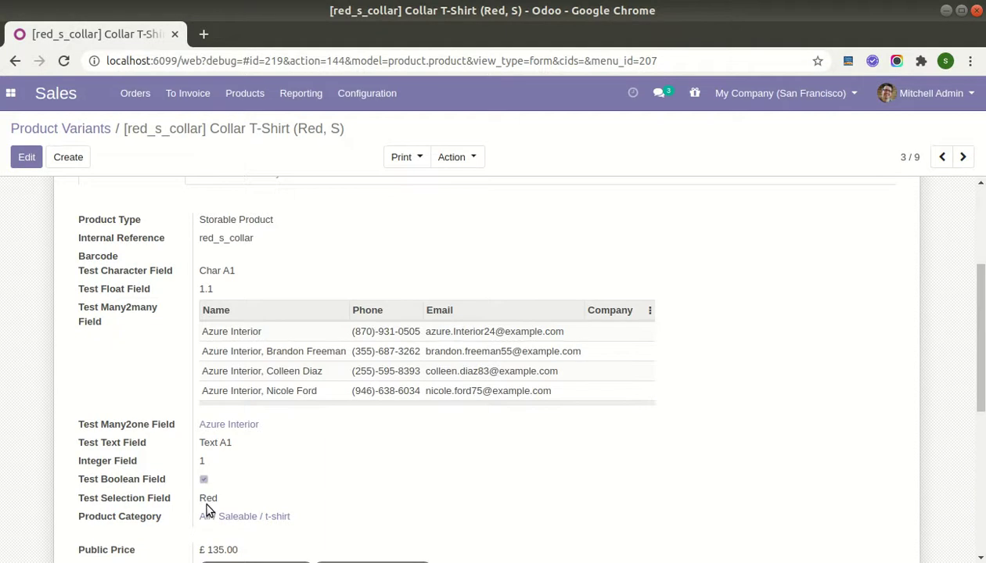
pyautogui.click(3, 275)
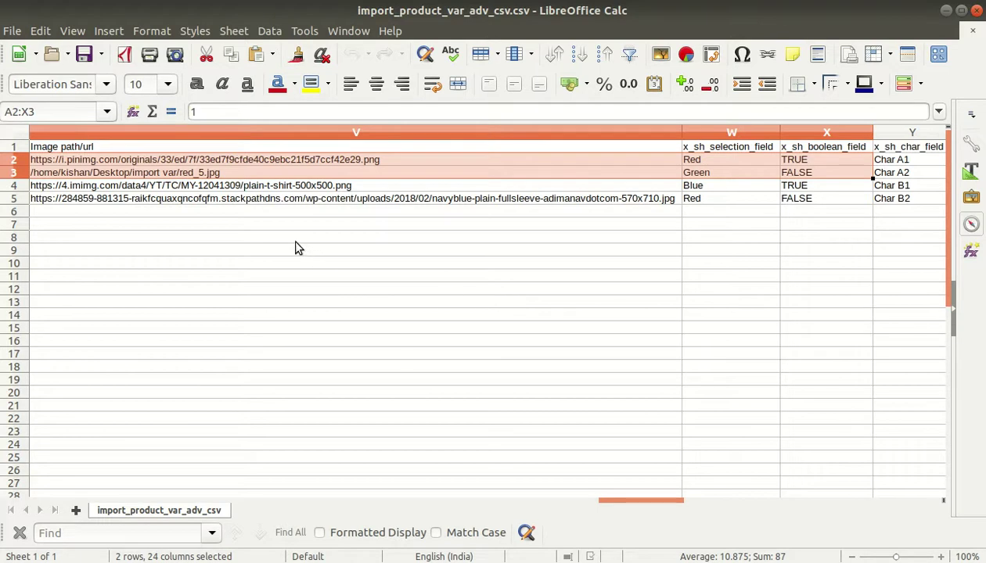
pyautogui.hotkey('alt', 'Tab')
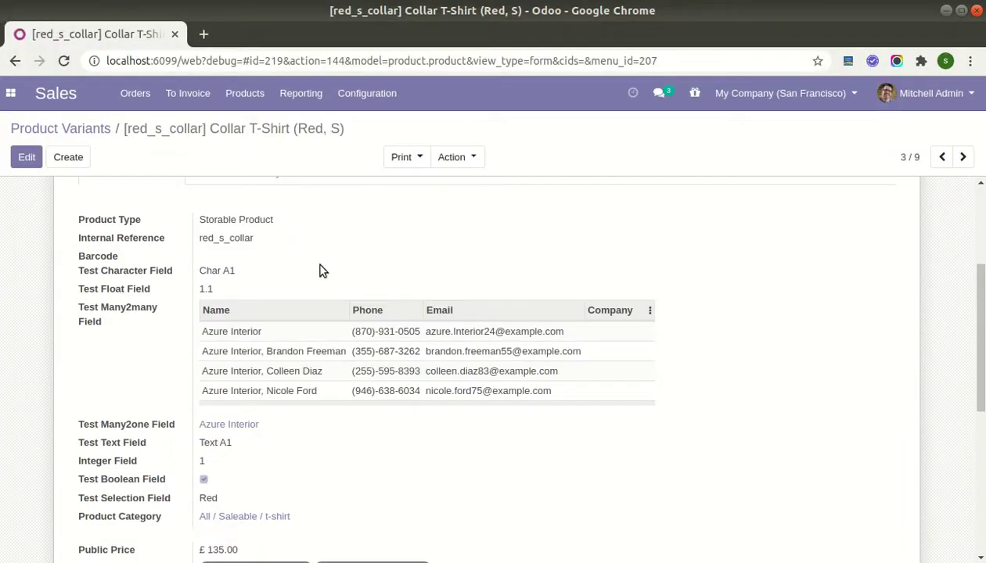
pyautogui.hotkey('alt', 'Tab')
pyautogui.hotkey('alt', 'Tab')
pyautogui.hotkey('alt', 'Tab')
pyautogui.hotkey('alt', 'Tab')
pyautogui.hotkey('alt', 'Tab')
pyautogui.hotkey('alt', 'Tab')
pyautogui.hotkey('alt', 'Tab')
pyautogui.hotkey('alt', 'Tab')
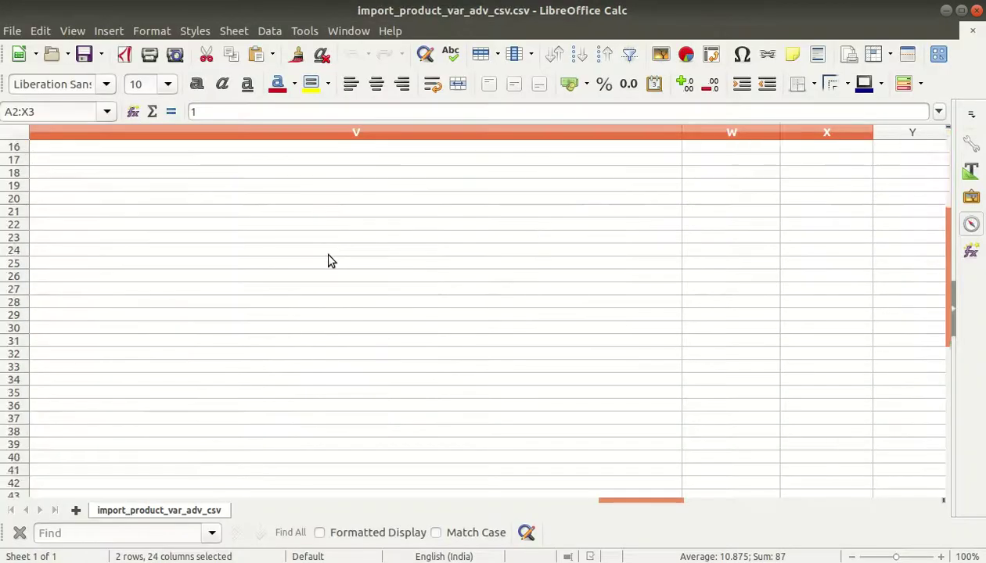
# Select the first variants' custom field cells from W2 and compare them with the Odoo form.
pyautogui.click(673, 149)
pyautogui.click(674, 162)
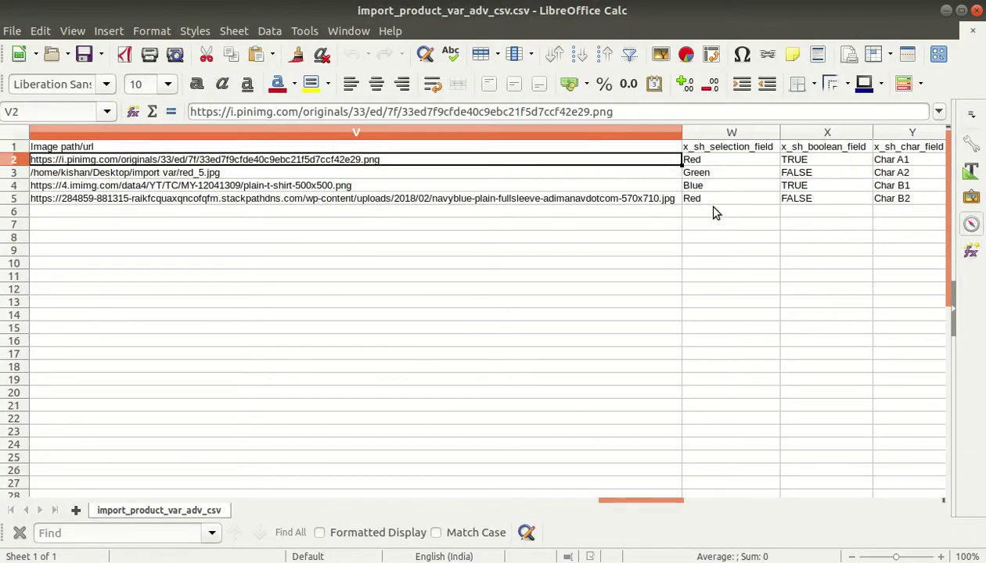
pyautogui.click(724, 163)
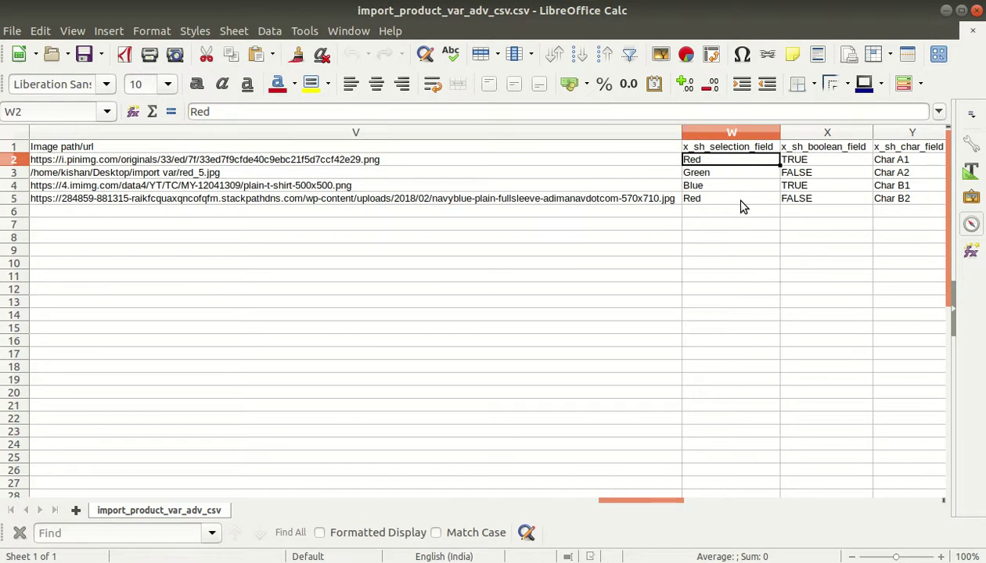
pyautogui.hotkey('shift', 'Down')
pyautogui.hotkey('shift', 'Right')
pyautogui.hotkey('shift', 'Right')
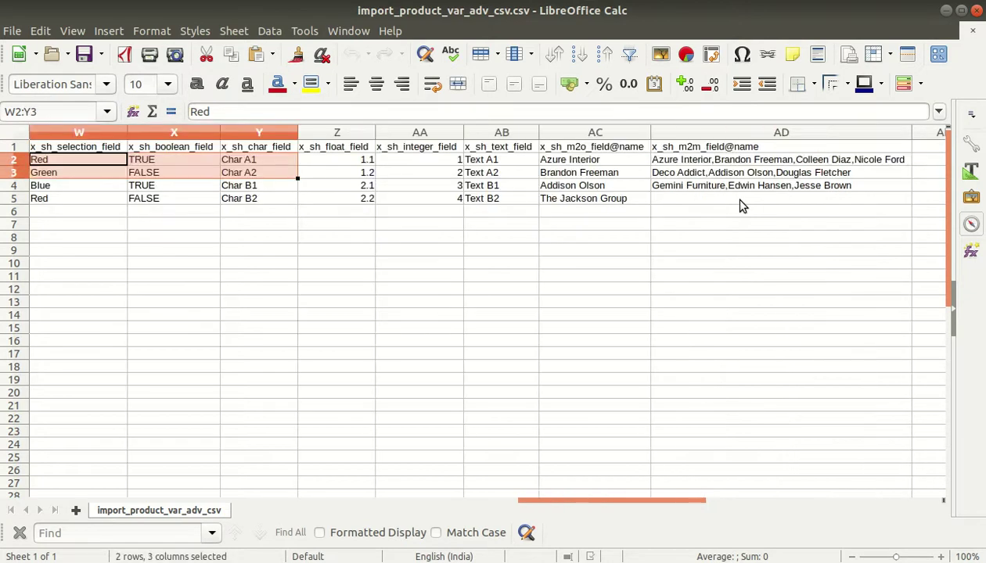
pyautogui.hotkey('shift', 'Right')
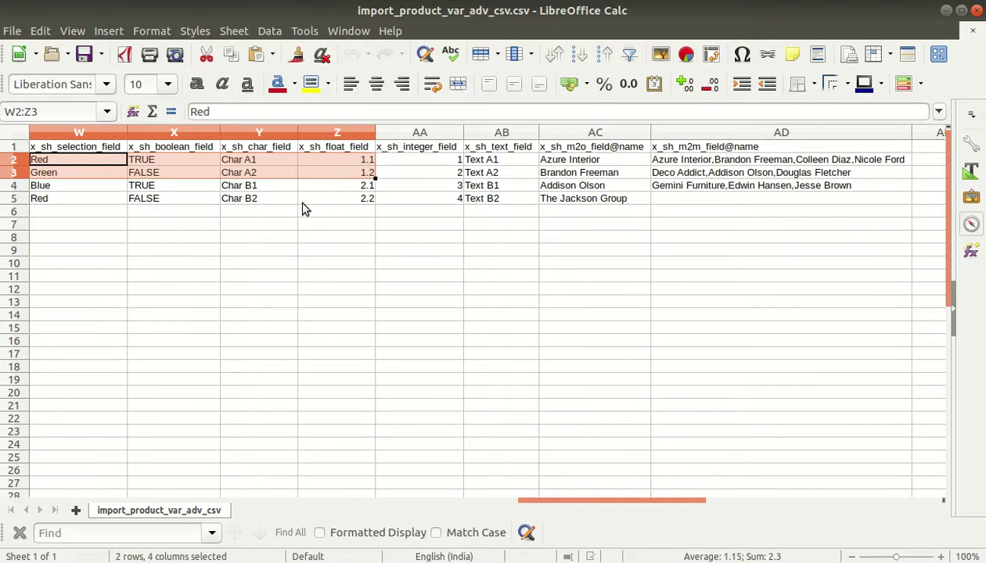
pyautogui.hotkey('alt', 'Tab')
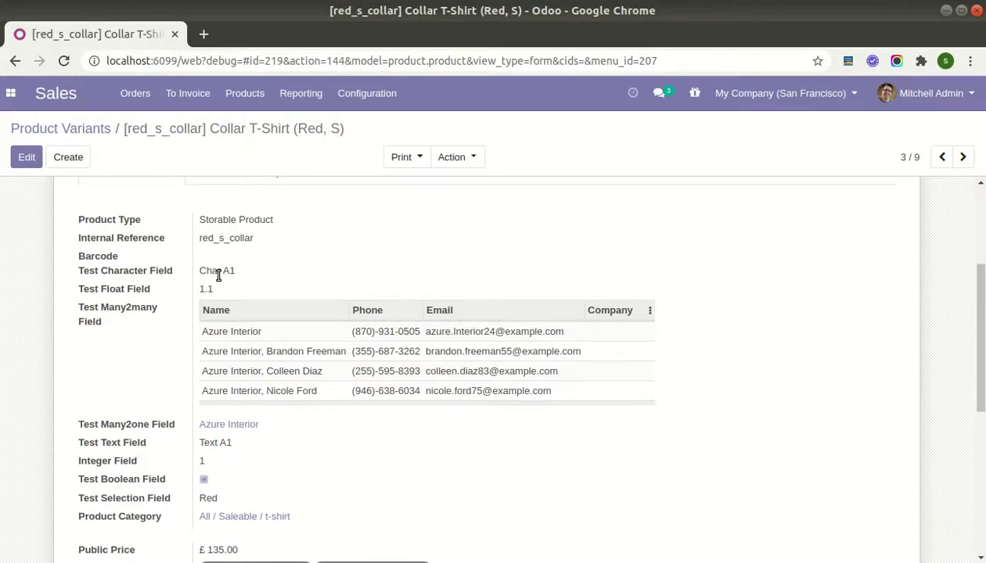
pyautogui.hotkey('alt', 'Tab')
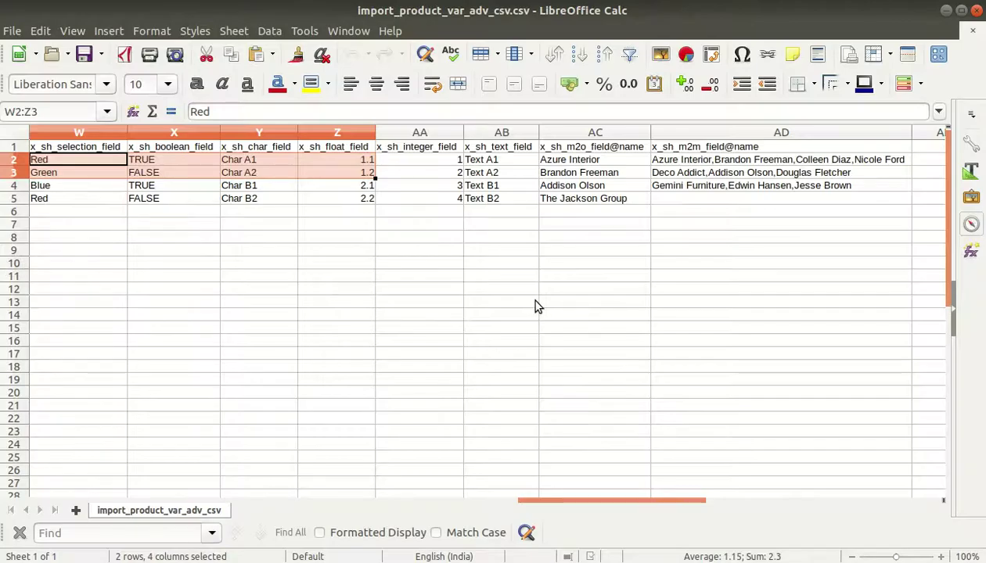
pyautogui.hotkey('shift', 'Right')
pyautogui.hotkey('shift', 'Right')
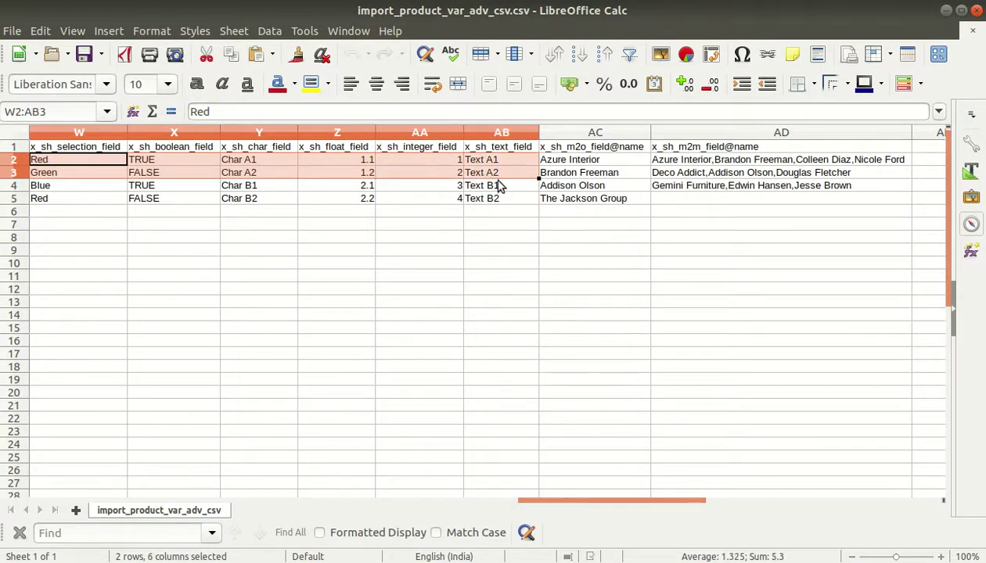
pyautogui.click(22, 54)
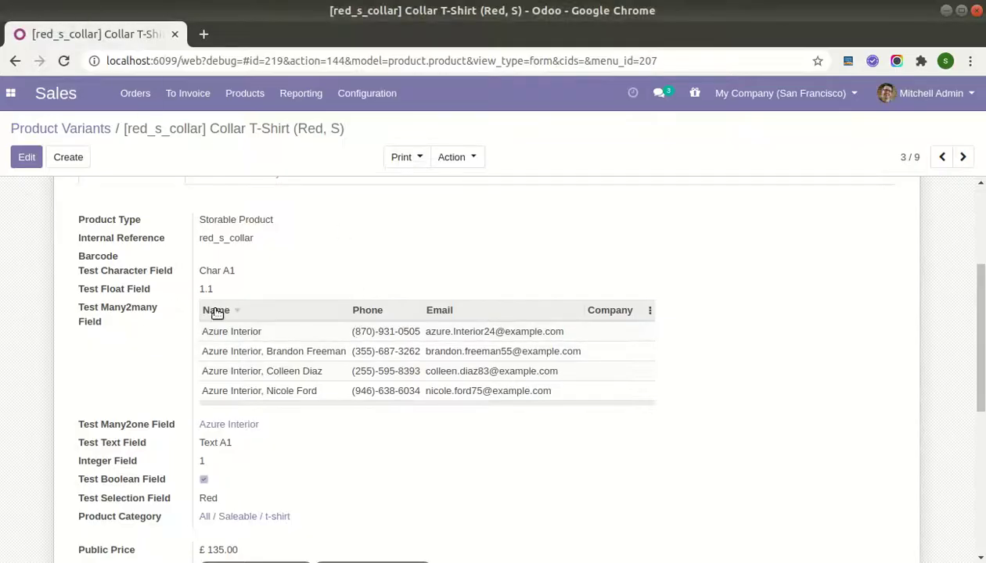
pyautogui.click(22, 263)
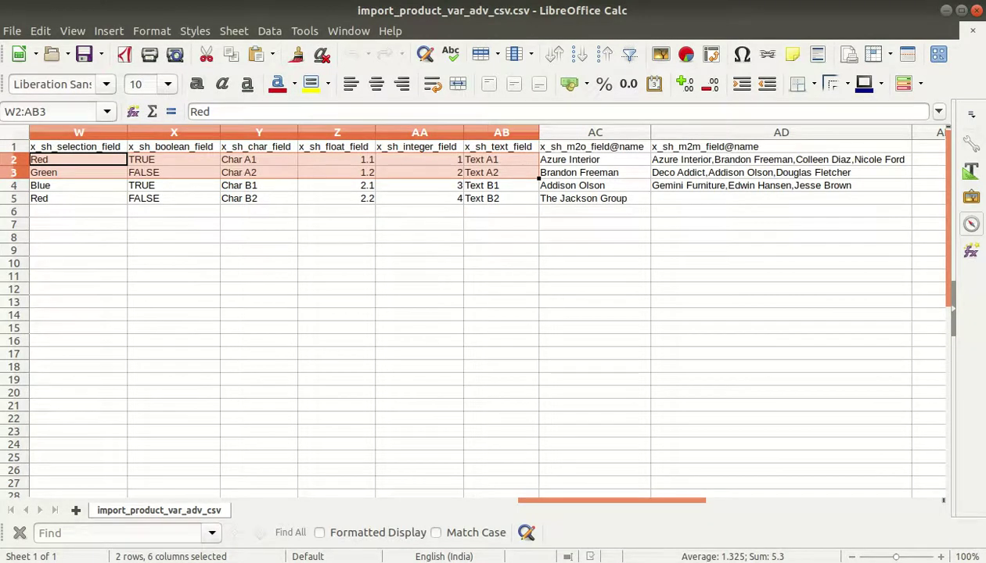
pyautogui.hotkey('alt', 'Tab')
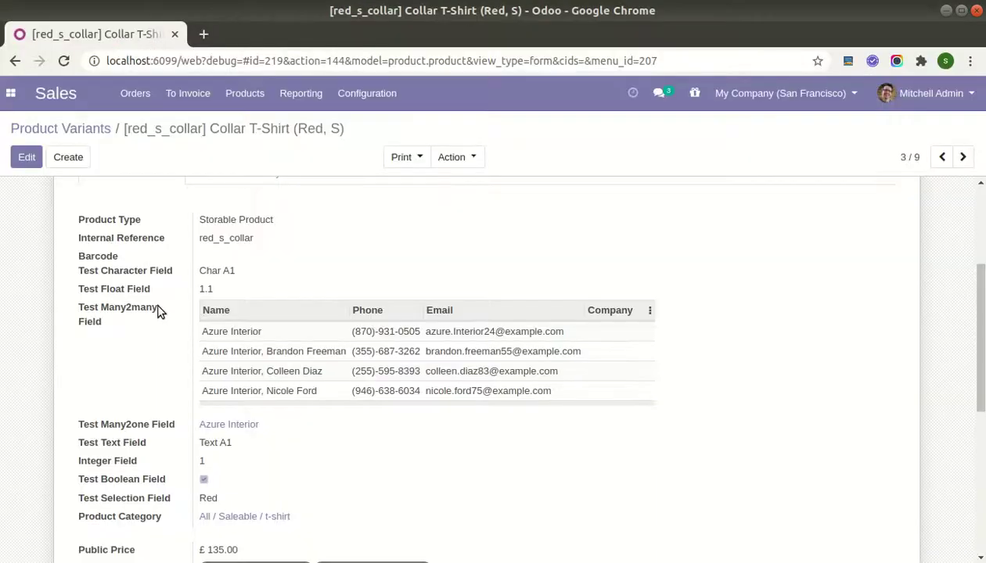
# Compare the CSV's many2one (AC) and many2many (AD) columns with the form's lower fields.
pyautogui.scroll(-1, 157, 311)
pyautogui.scroll(-1, 186, 440)
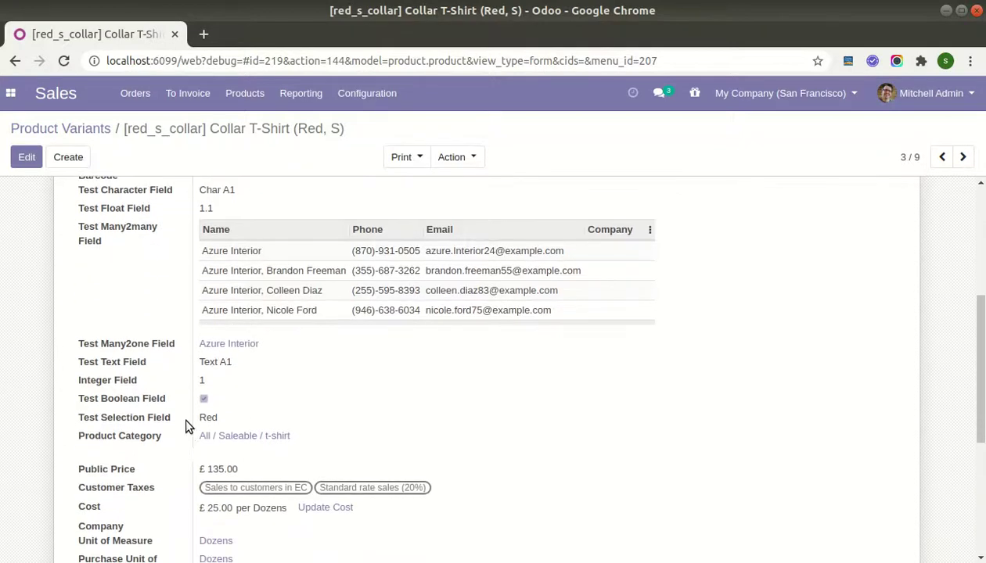
pyautogui.scroll(-1, 184, 416)
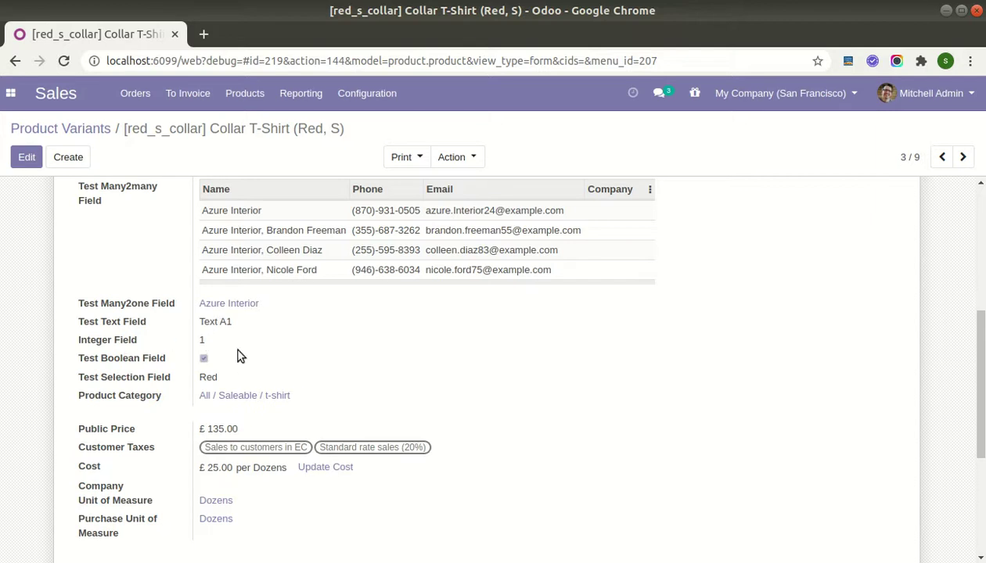
pyautogui.hotkey('alt', 'Tab')
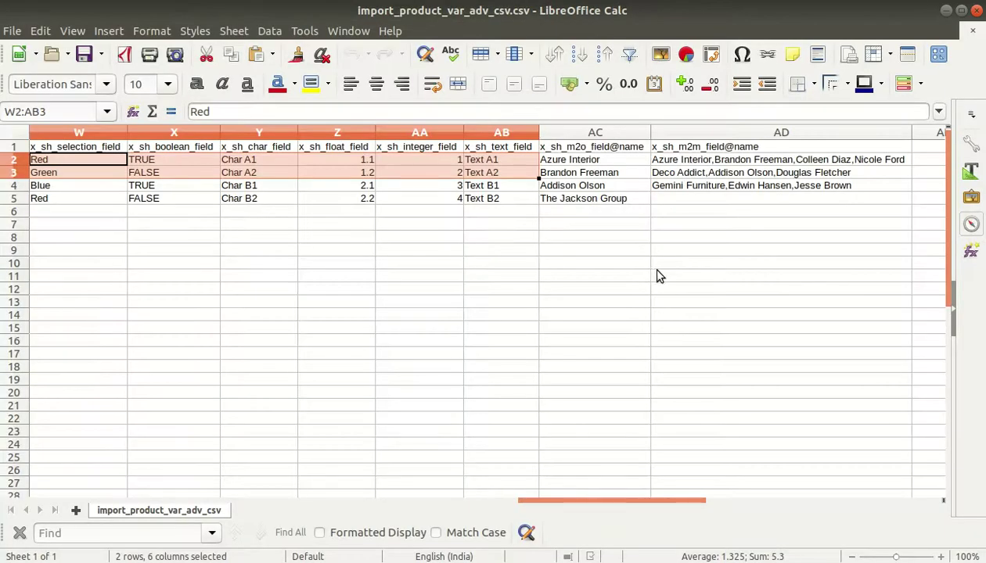
pyautogui.hotkey('shift', 'Right')
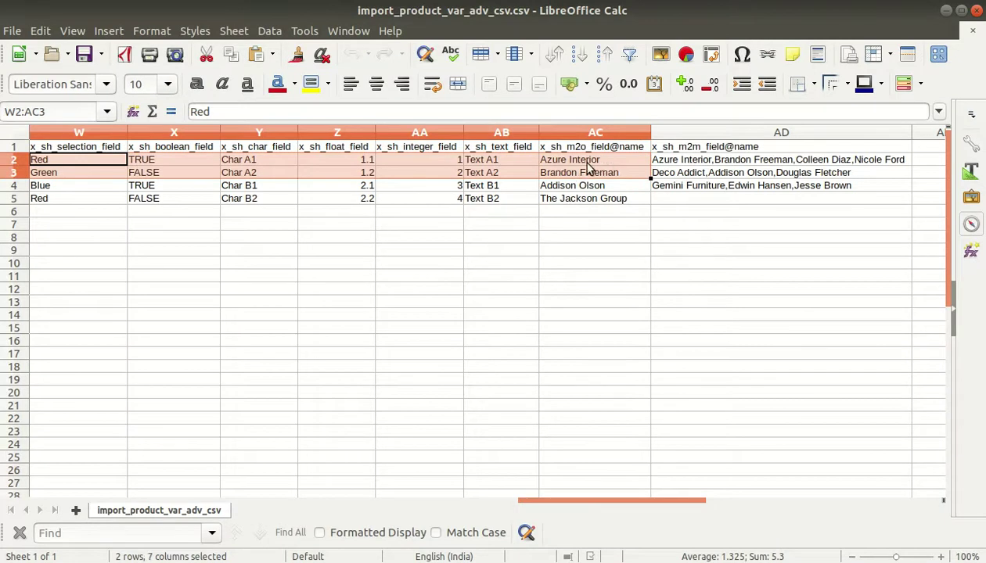
pyautogui.hotkey('alt', 'Tab')
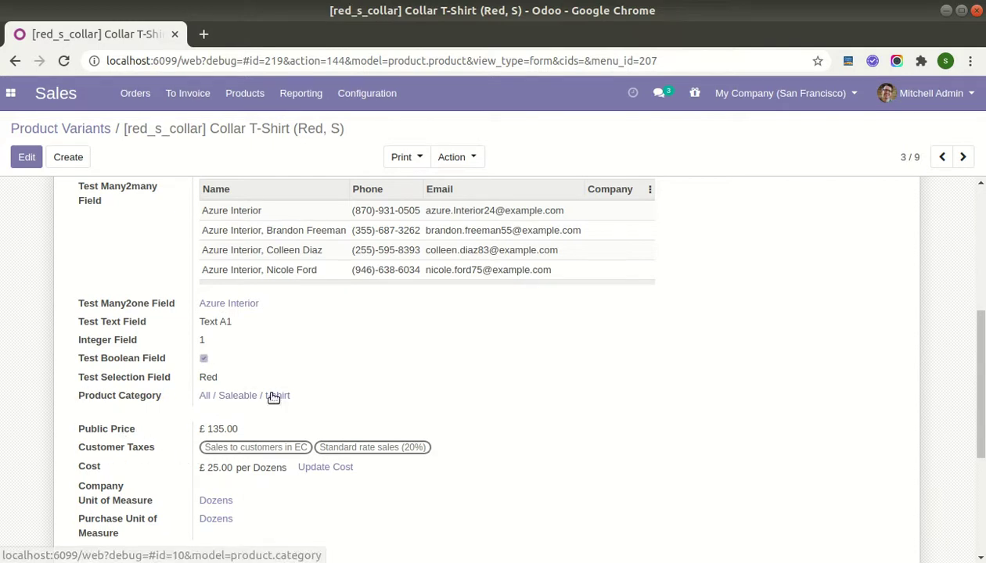
pyautogui.scroll(2, 301, 393)
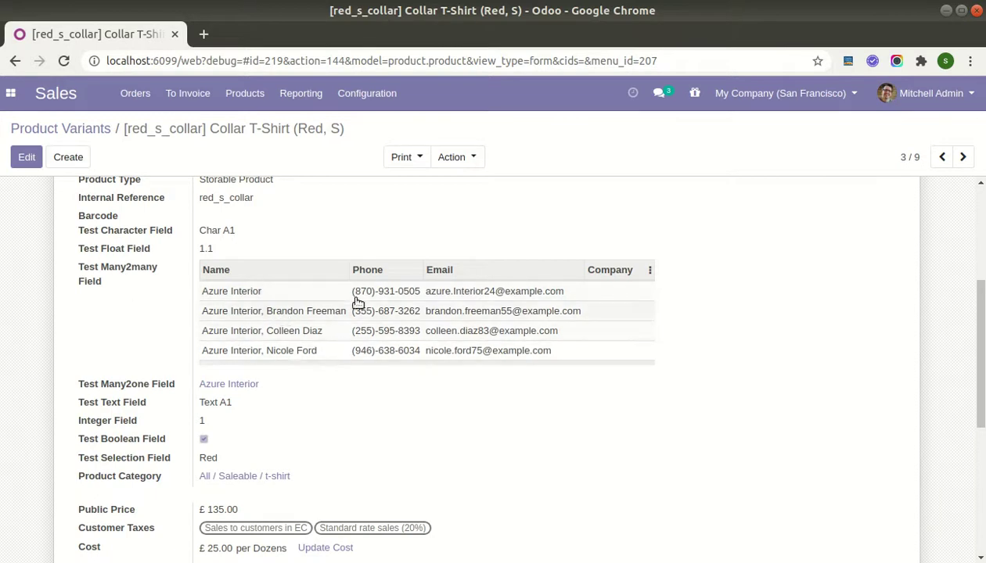
pyautogui.hotkey('alt', 'Tab')
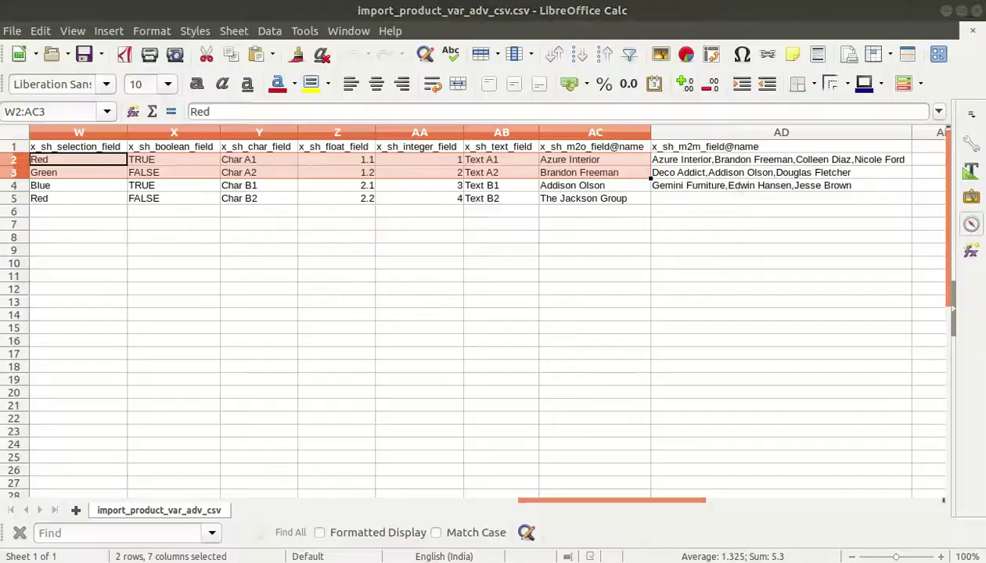
pyautogui.hotkey('shift', 'Right')
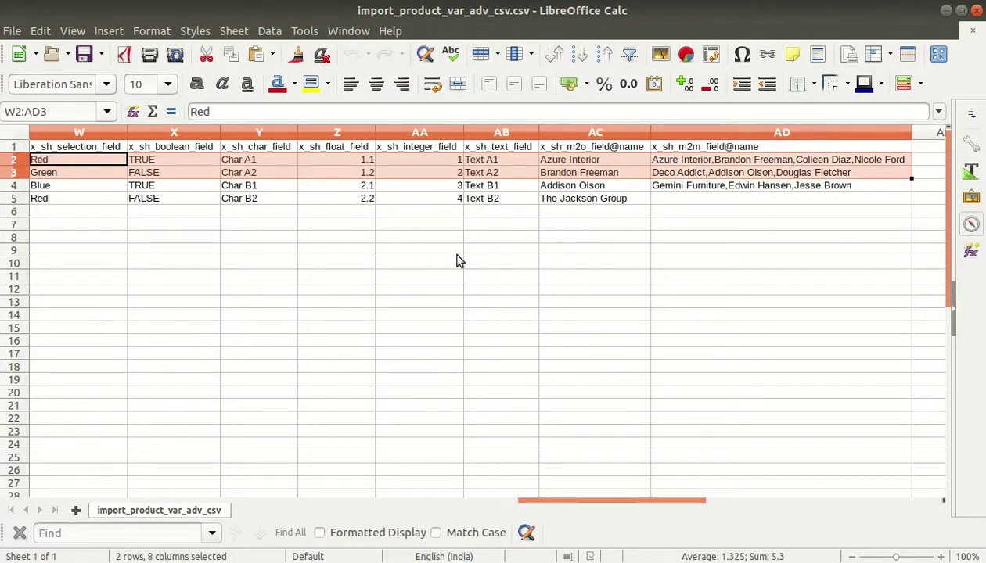
# Reselect row 2 from column O across the custom fields and recheck Char A1 and 1.1.
pyautogui.hotkey('shift', 'Left')
pyautogui.hotkey('shift', 'Left')
pyautogui.hotkey('shift', 'Left')
pyautogui.hotkey('shift', 'Left')
pyautogui.hotkey('shift', 'Left')
pyautogui.hotkey('shift', 'Left')
pyautogui.hotkey('shift', 'Left')
pyautogui.hotkey('shift', 'Left')
pyautogui.hotkey('shift', 'Left')
pyautogui.hotkey('shift', 'Left')
pyautogui.hotkey('shift', 'Left')
pyautogui.hotkey('shift', 'Left')
pyautogui.hotkey('shift', 'Left')
pyautogui.hotkey('shift', 'Left')
pyautogui.hotkey('shift', 'Left')
pyautogui.hotkey('shift', 'Left')
pyautogui.hotkey('shift', 'Left')
pyautogui.hotkey('shift', 'Left')
pyautogui.hotkey('shift', 'Left')
pyautogui.hotkey('shift', 'Left')
pyautogui.hotkey('shift', 'Left')
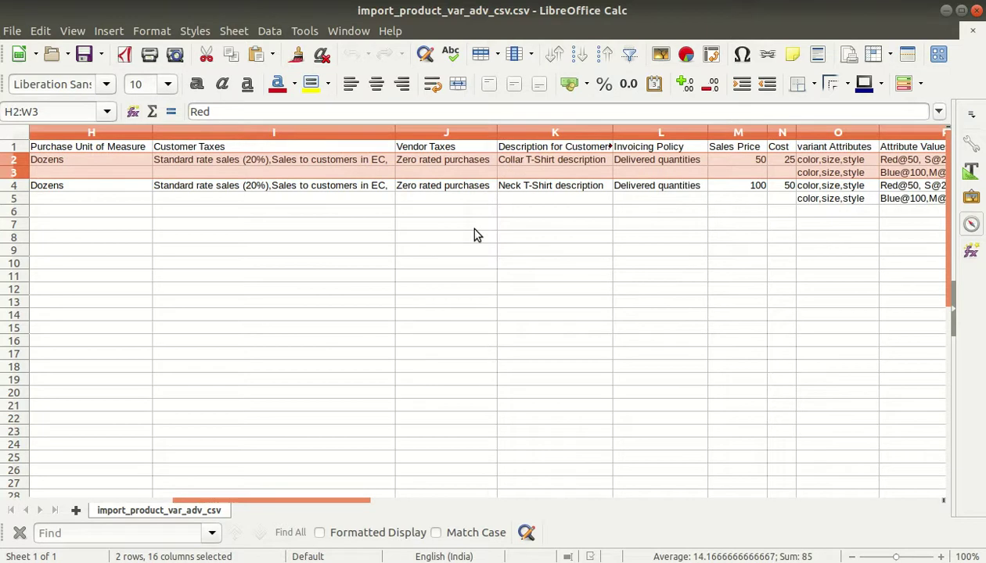
pyautogui.hotkey('shift', 'Up')
pyautogui.hotkey('shift', 'Right')
pyautogui.hotkey('shift', 'Right')
pyautogui.hotkey('shift', 'Right')
pyautogui.hotkey('shift', 'Right')
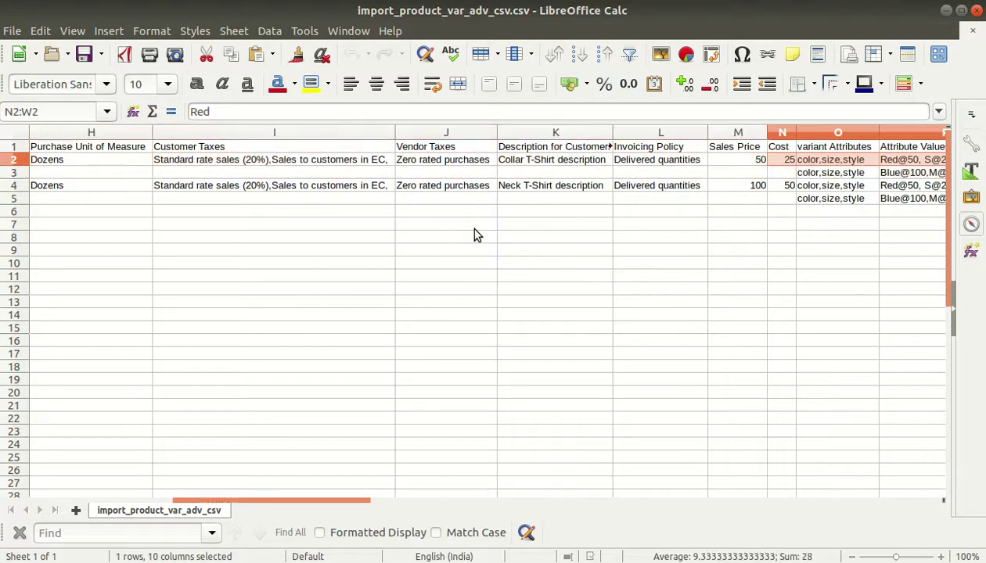
pyautogui.press('Left')
pyautogui.press('Left')
pyautogui.press('Left')
pyautogui.press('Left')
pyautogui.press('Left')
pyautogui.press('Left')
pyautogui.press('Left')
pyautogui.press('Left')
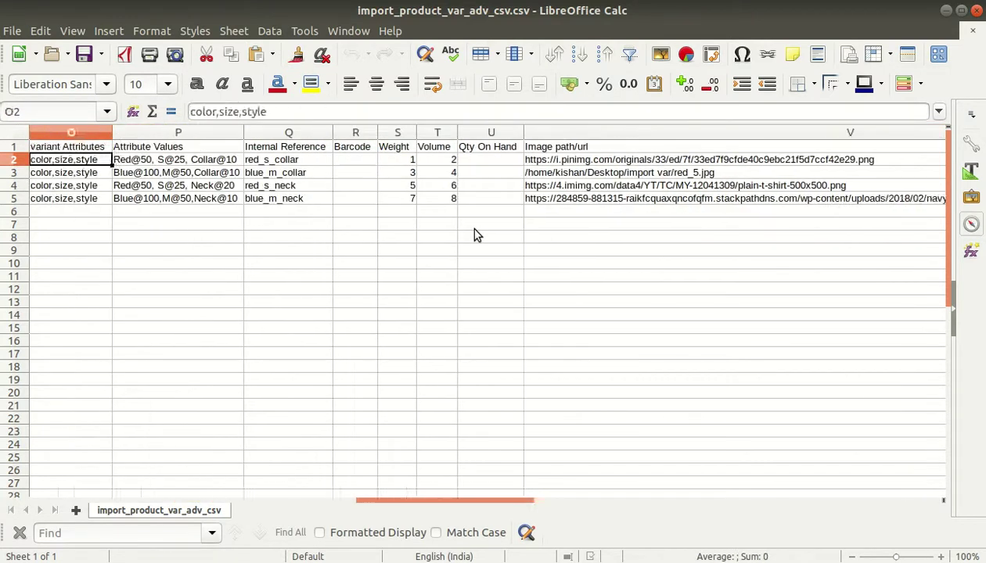
pyautogui.press('Left')
pyautogui.press('Right')
pyautogui.hotkey('shift', 'Right')
pyautogui.hotkey('shift', 'Right')
pyautogui.hotkey('shift', 'Right')
pyautogui.hotkey('shift', 'Right')
pyautogui.hotkey('shift', 'Right')
pyautogui.hotkey('shift', 'Right')
pyautogui.hotkey('shift', 'Right')
pyautogui.hotkey('shift', 'Right')
pyautogui.hotkey('shift', 'Right')
pyautogui.hotkey('shift', 'Right')
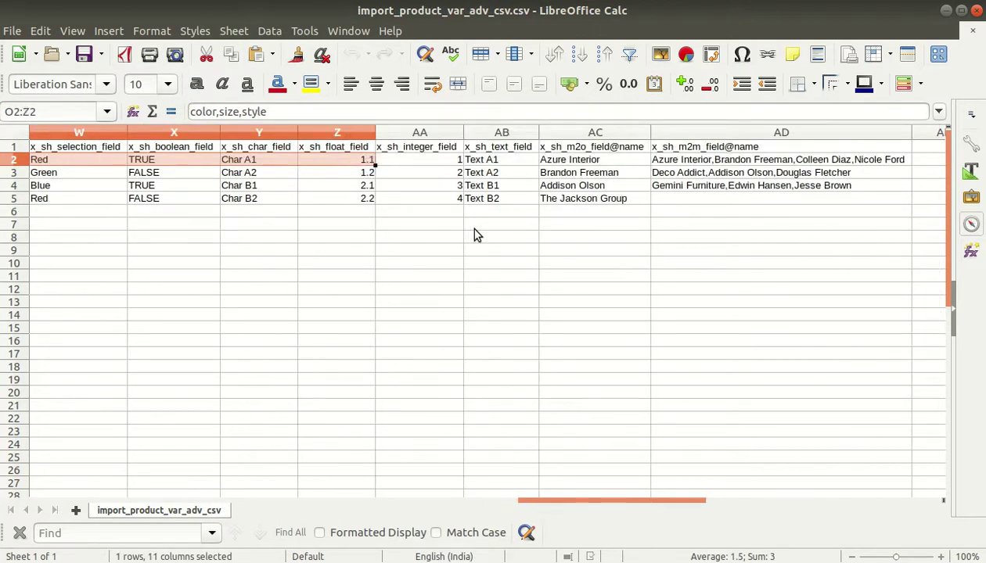
pyautogui.hotkey('shift', 'Right')
pyautogui.hotkey('shift', 'Right')
pyautogui.hotkey('shift', 'Right')
pyautogui.hotkey('shift', 'Right')
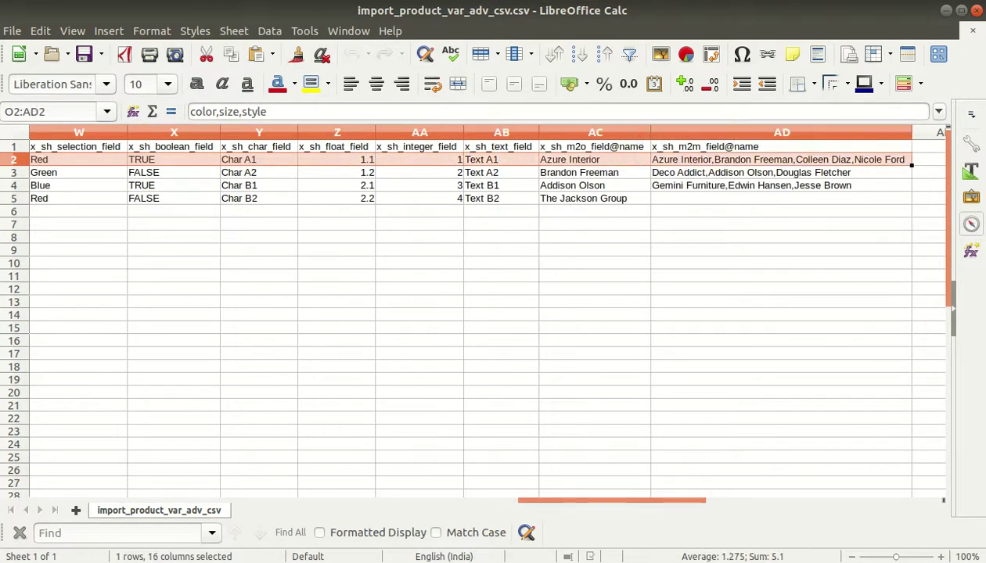
pyautogui.hotkey('alt', 'Tab')
pyautogui.scroll(4, 253, 194)
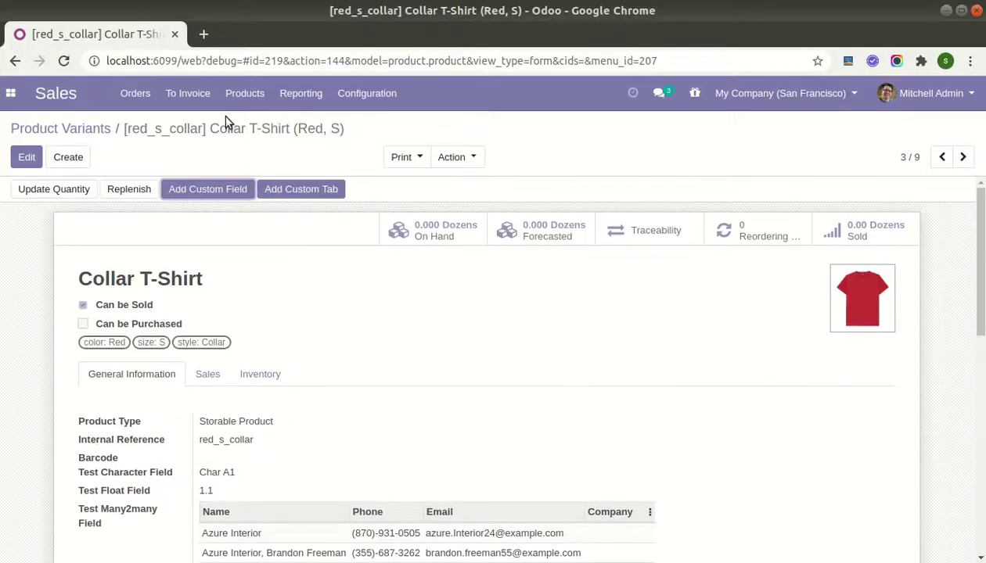
# Open the blue_m_collar variant and review its custom values Char A2, 1.2, Text A2 and Green.
pyautogui.click(67, 130)
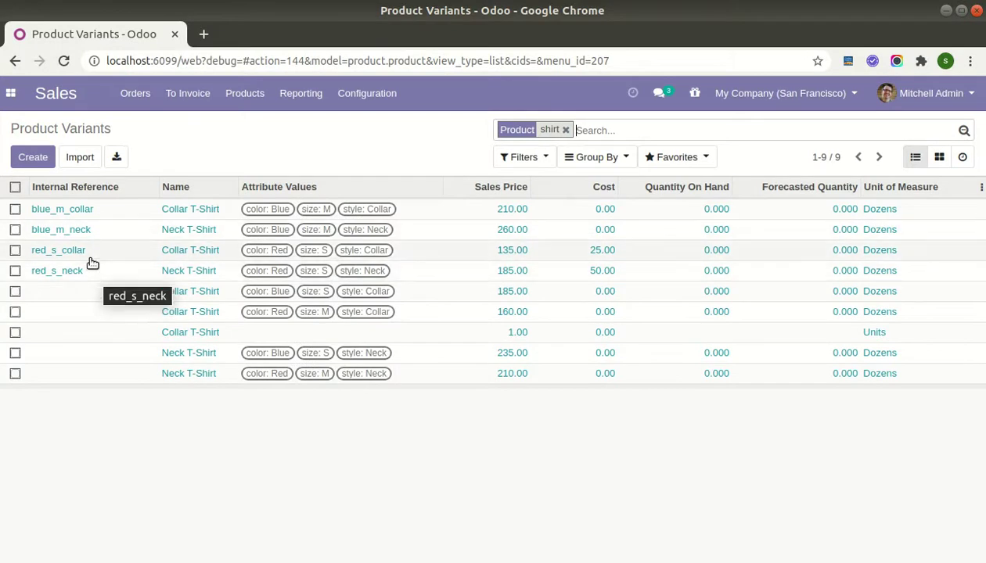
pyautogui.click(106, 209)
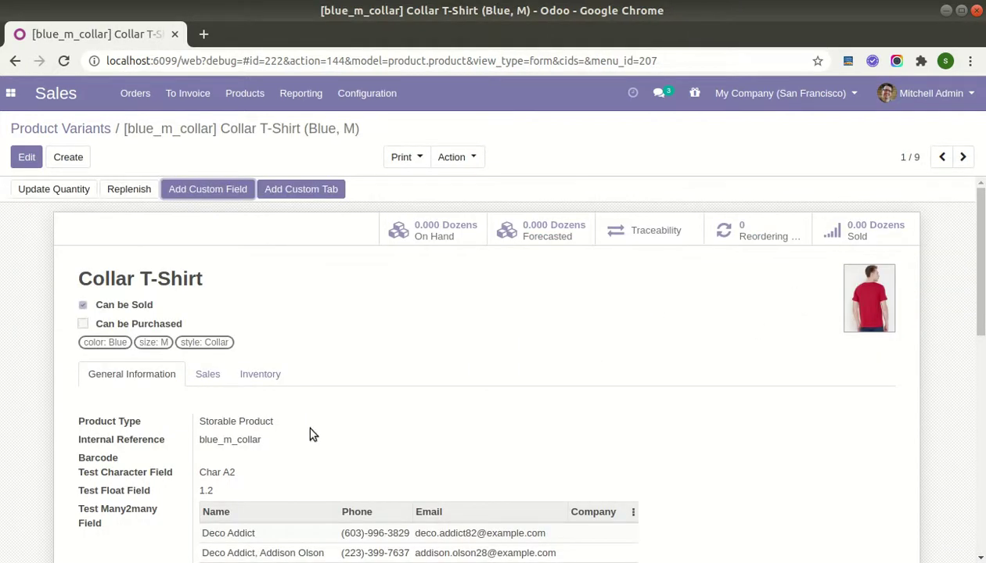
pyautogui.scroll(-2, 255, 322)
pyautogui.scroll(-2, 251, 275)
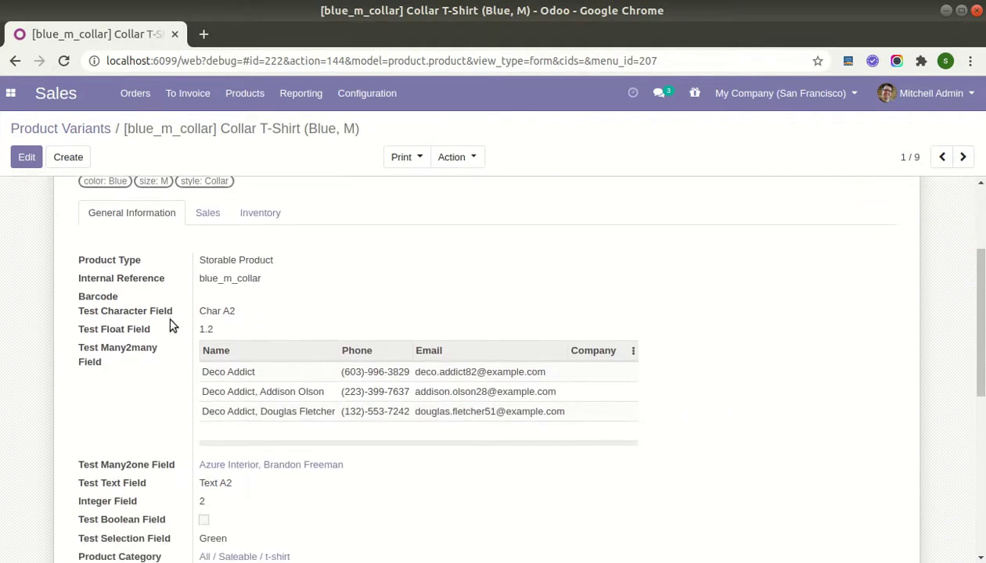
pyautogui.scroll(-2, 230, 373)
pyautogui.scroll(3, 244, 455)
pyautogui.scroll(1, 243, 455)
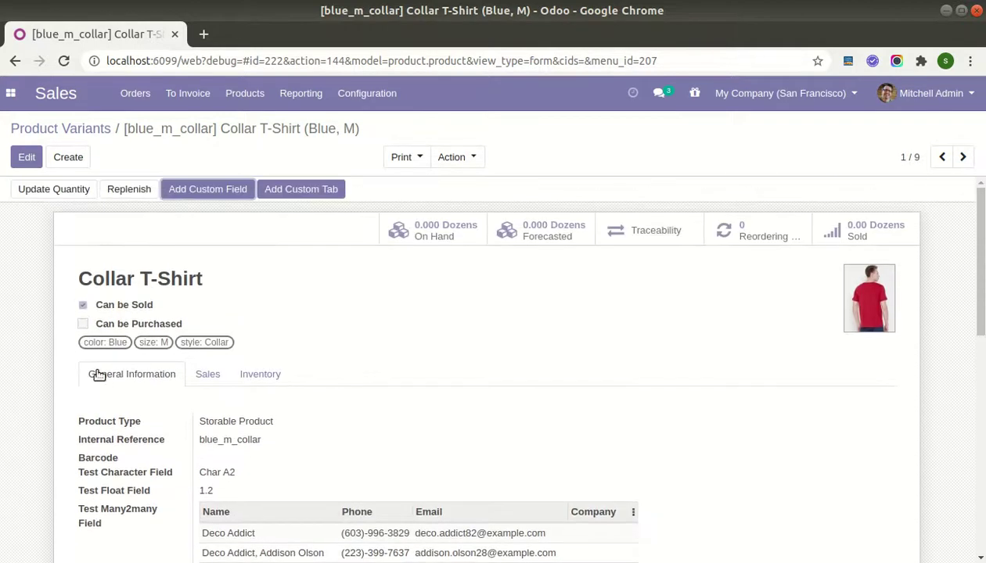
# Select row 3 from column O in the CSV and compare it with the blue_m_collar variant.
pyautogui.hotkey('alt', 'Tab')
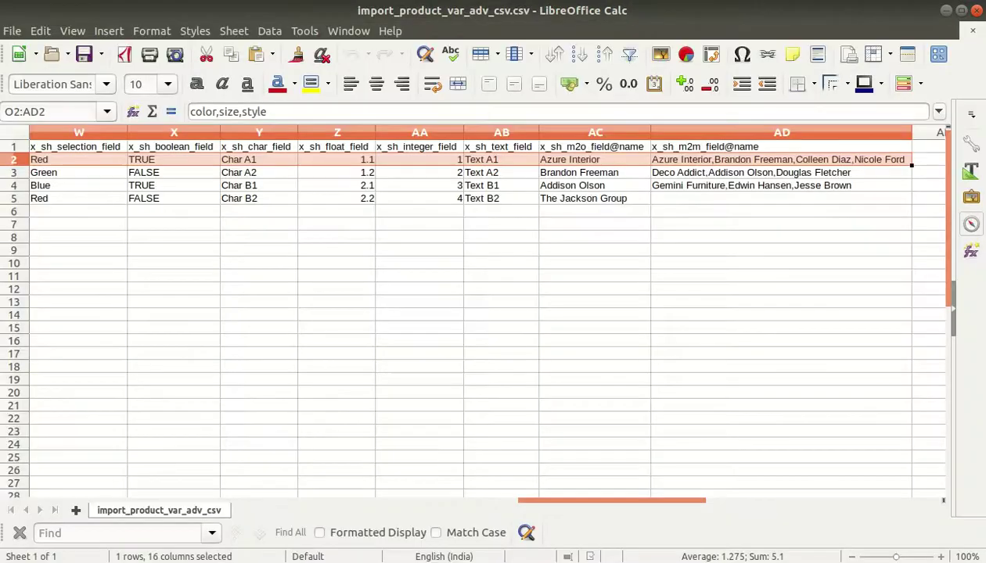
pyautogui.press('Down')
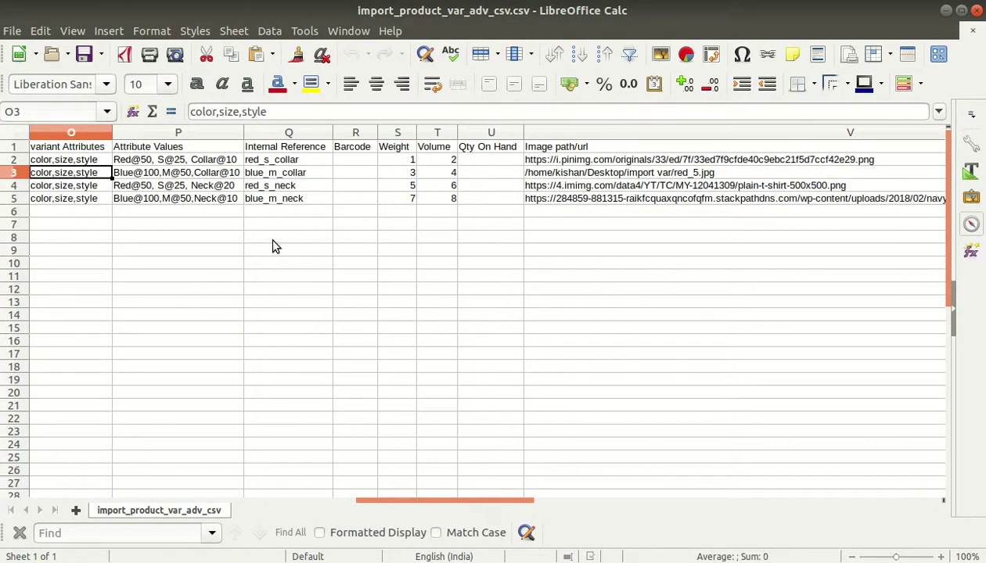
pyautogui.press('Left')
pyautogui.press('Left')
pyautogui.press('Right')
pyautogui.press('Right')
pyautogui.hotkey('shift', 'Right')
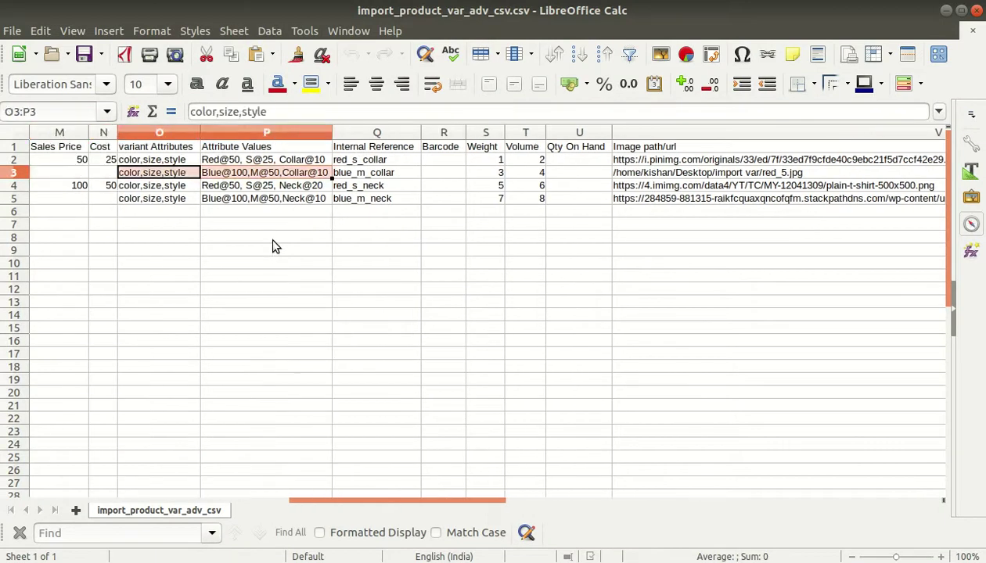
pyautogui.hotkey('shift', 'Right')
pyautogui.hotkey('shift', 'Right')
pyautogui.hotkey('shift', 'Right')
pyautogui.hotkey('shift', 'Right')
pyautogui.hotkey('shift', 'Right')
pyautogui.hotkey('shift', 'Right')
pyautogui.hotkey('shift', 'Right')
pyautogui.hotkey('shift', 'Right')
pyautogui.hotkey('shift', 'Right')
pyautogui.hotkey('shift', 'Right')
pyautogui.hotkey('shift', 'Right')
pyautogui.hotkey('shift', 'Right')
pyautogui.hotkey('shift', 'Right')
pyautogui.hotkey('shift', 'Right')
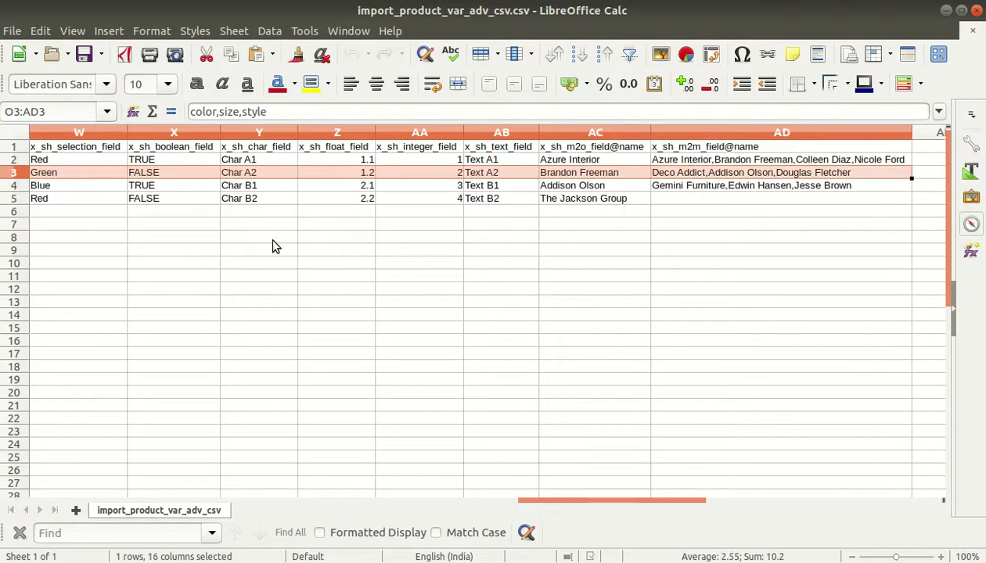
pyautogui.hotkey('alt', 'Tab')
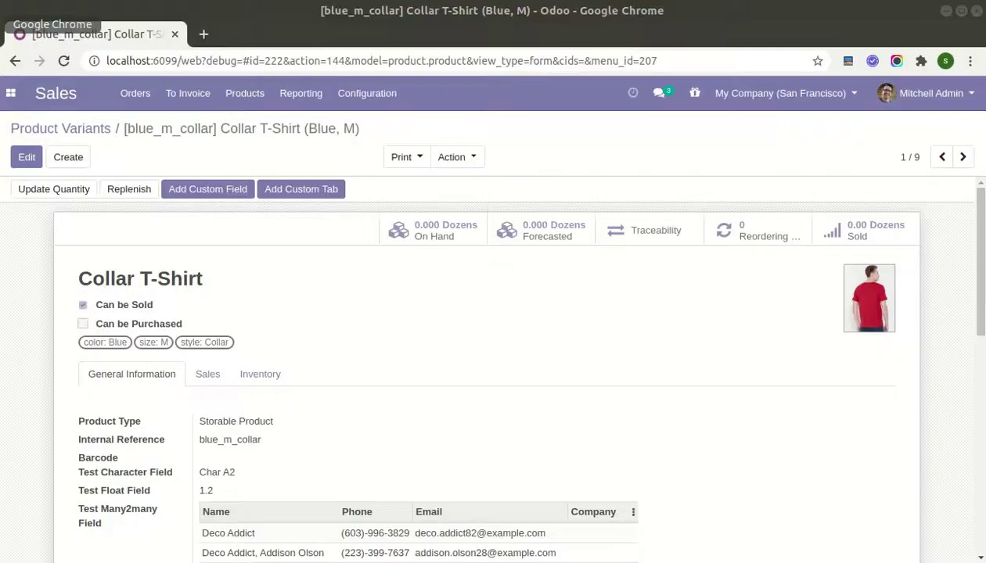
# List all products matching 'shirt' with the Can be Sold filter removed.
pyautogui.click(69, 129)
pyautogui.click(244, 93)
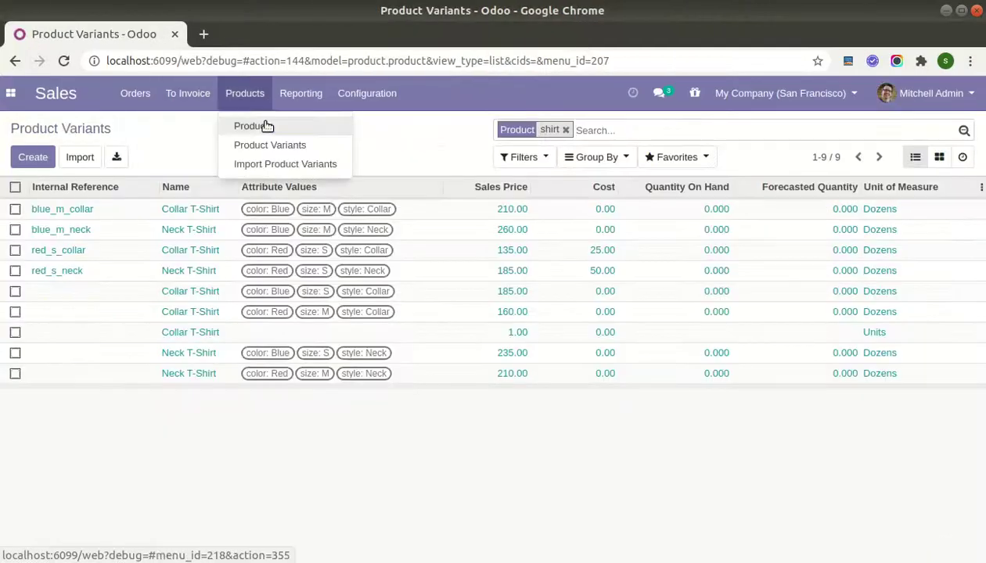
pyautogui.click(243, 125)
pyautogui.click(574, 130)
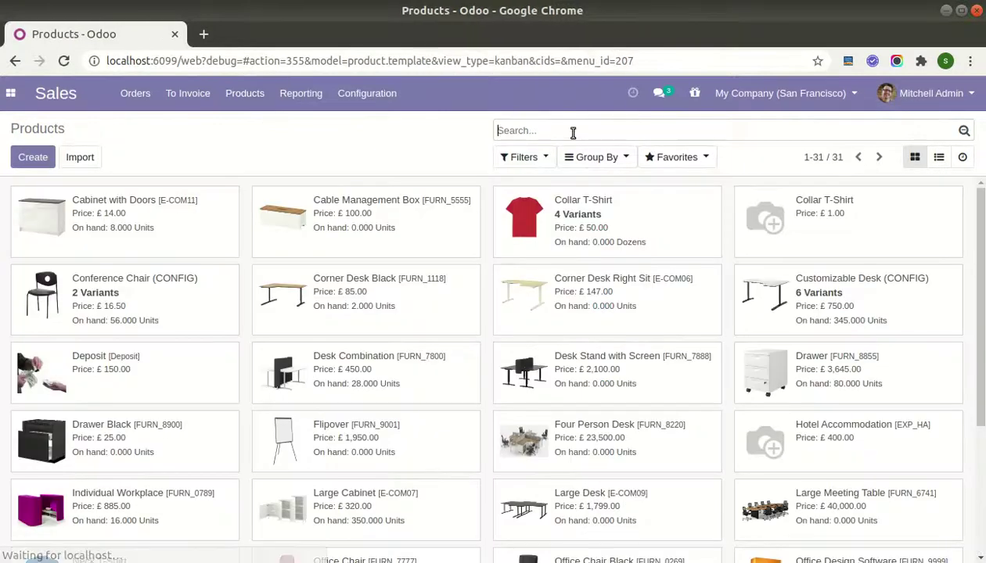
pyautogui.write('p')
pyautogui.press('BackSpace')
pyautogui.write('shirt')
pyautogui.press('Return')
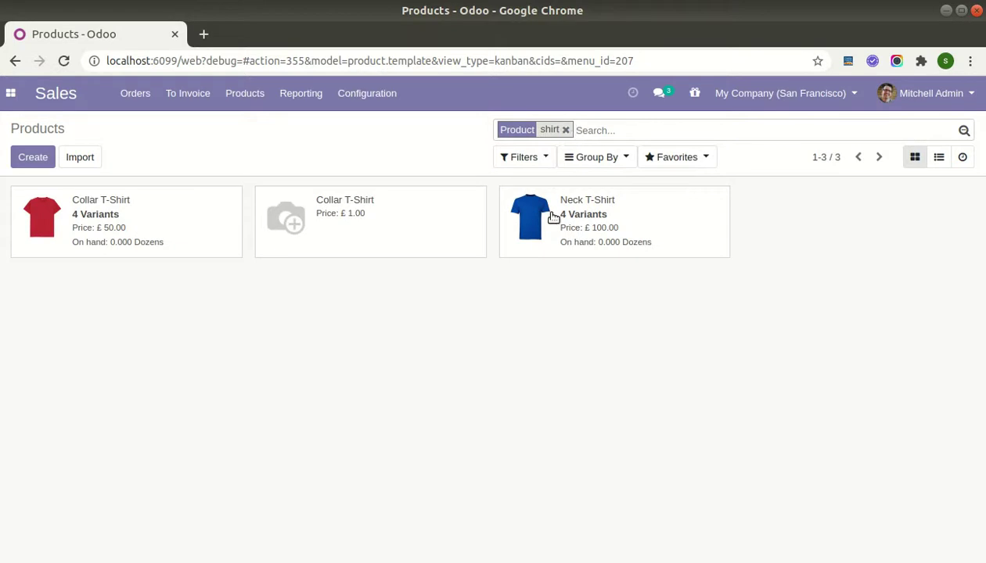
# Check the Neck T-Shirt's variant attributes: color Red/Blue, size S/M, style Neck.
pyautogui.click(598, 227)
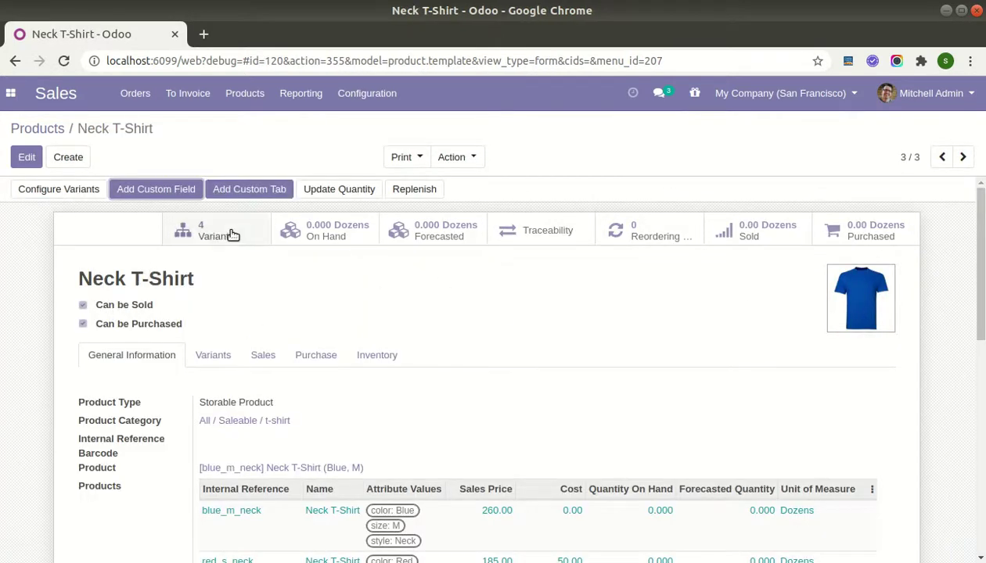
pyautogui.click(219, 358)
pyautogui.scroll(-2, 227, 366)
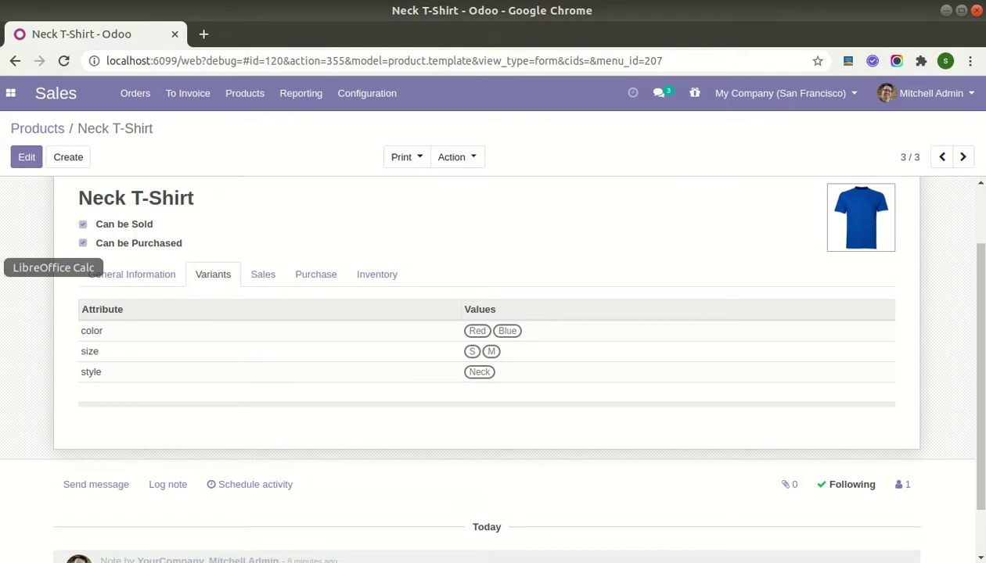
pyautogui.click(3, 267)
# Select the Neck T-Shirt rows 4–5 through column G and compare them with Odoo.
pyautogui.click(463, 174)
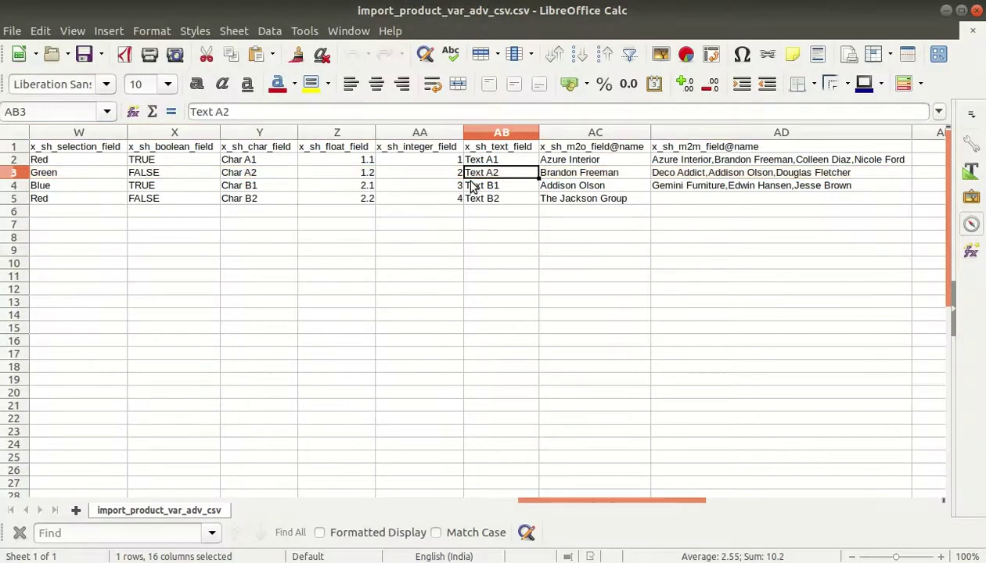
pyautogui.press('Left')
pyautogui.press('Left')
pyautogui.press('Left')
pyautogui.press('Left')
pyautogui.press('Left')
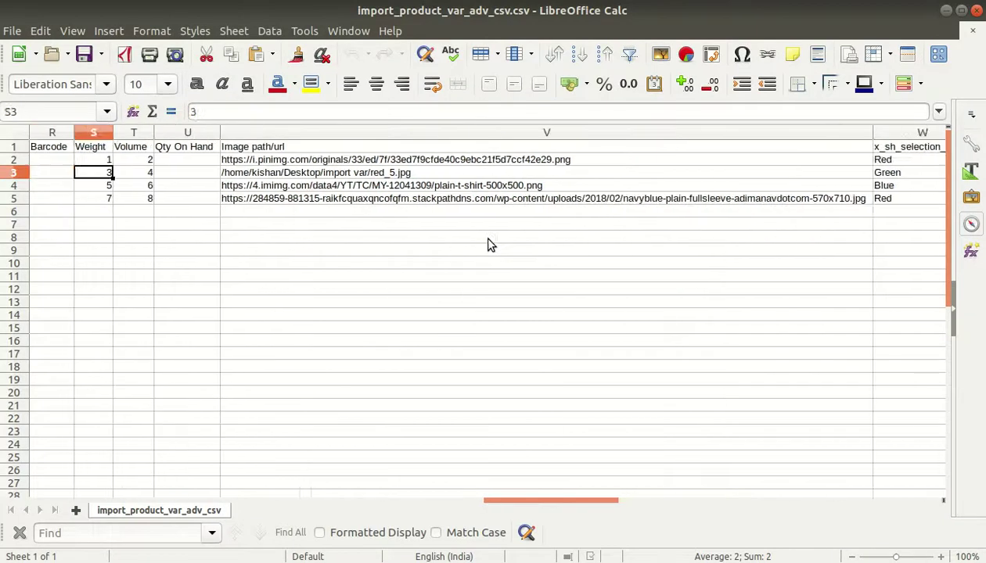
pyautogui.press('Left')
pyautogui.press('Left')
pyautogui.press('Left')
pyautogui.press('Left')
pyautogui.press('Left')
pyautogui.press('Left')
pyautogui.press('Left')
pyautogui.press('Left')
pyautogui.press('Left')
pyautogui.press('Left')
pyautogui.press('Left')
pyautogui.press('Left')
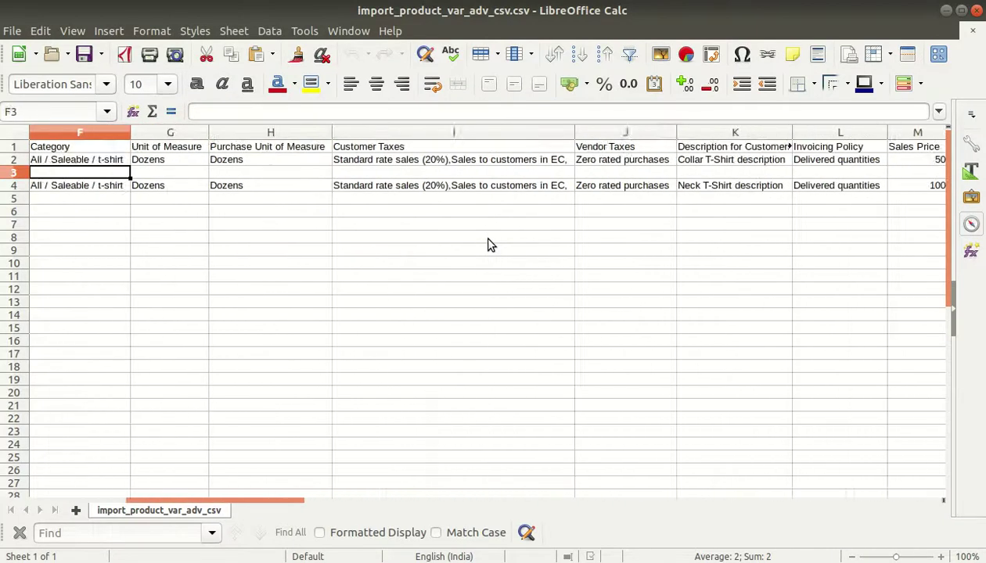
pyautogui.press('Left')
pyautogui.press('Left')
pyautogui.press('Left')
pyautogui.press('Left')
pyautogui.press('Down')
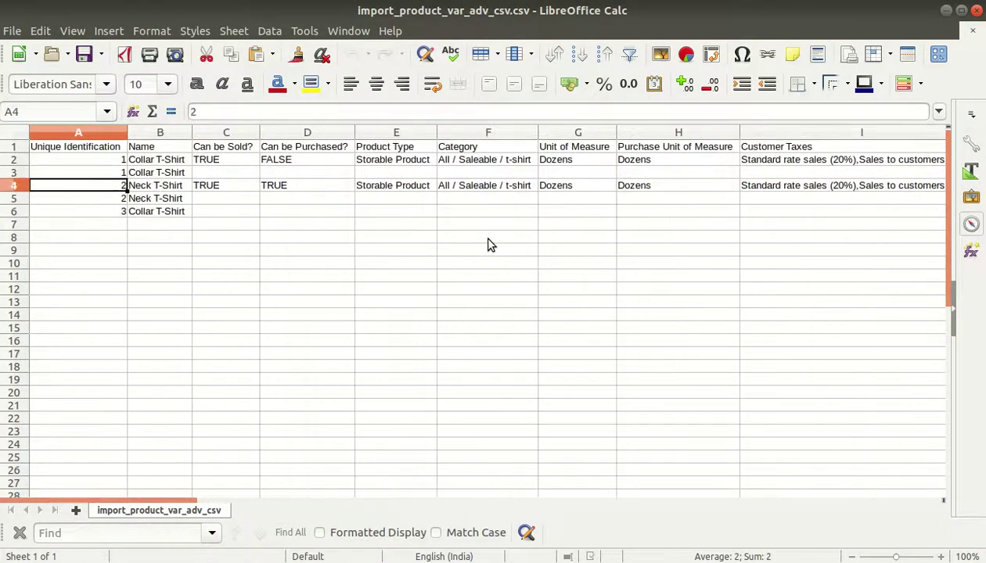
pyautogui.hotkey('shift', 'Right')
pyautogui.hotkey('shift', 'Down')
pyautogui.hotkey('shift', 'Right')
pyautogui.hotkey('shift', 'Right')
pyautogui.hotkey('shift', 'Right')
pyautogui.hotkey('shift', 'Right')
pyautogui.hotkey('shift', 'Right')
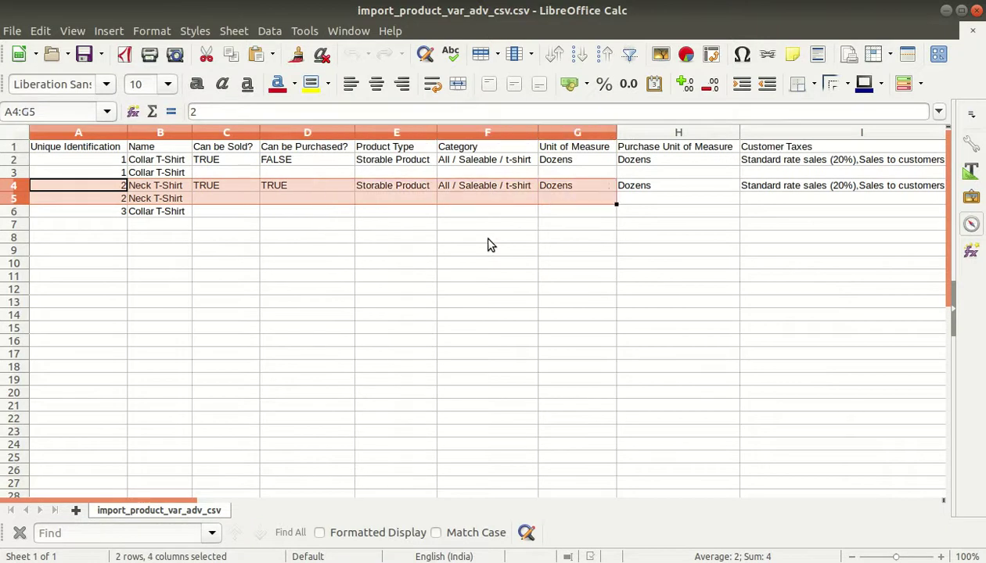
pyautogui.hotkey('shift', 'Right')
pyautogui.hotkey('shift', 'Right')
pyautogui.hotkey('shift', 'Right')
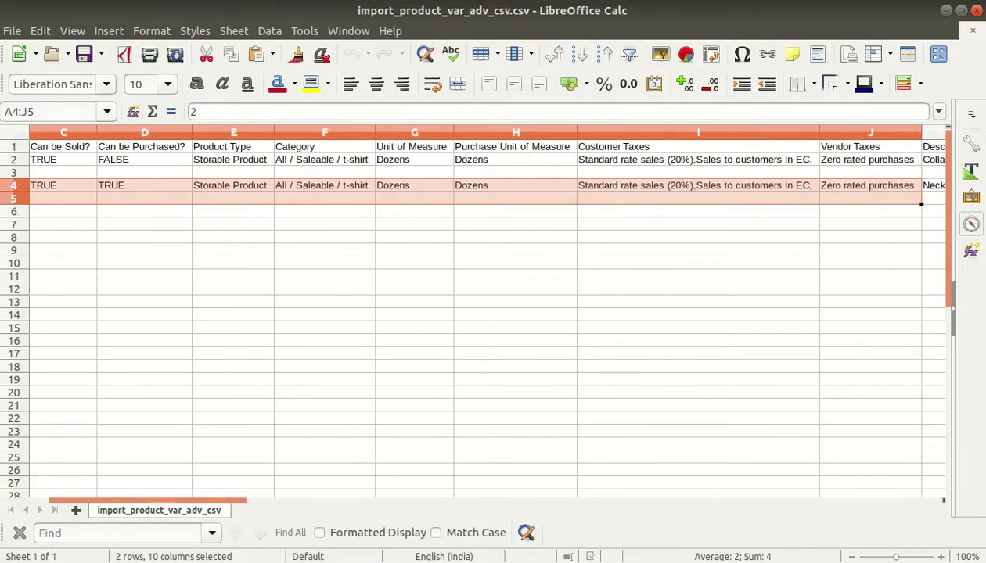
pyautogui.hotkey('alt', 'Tab')
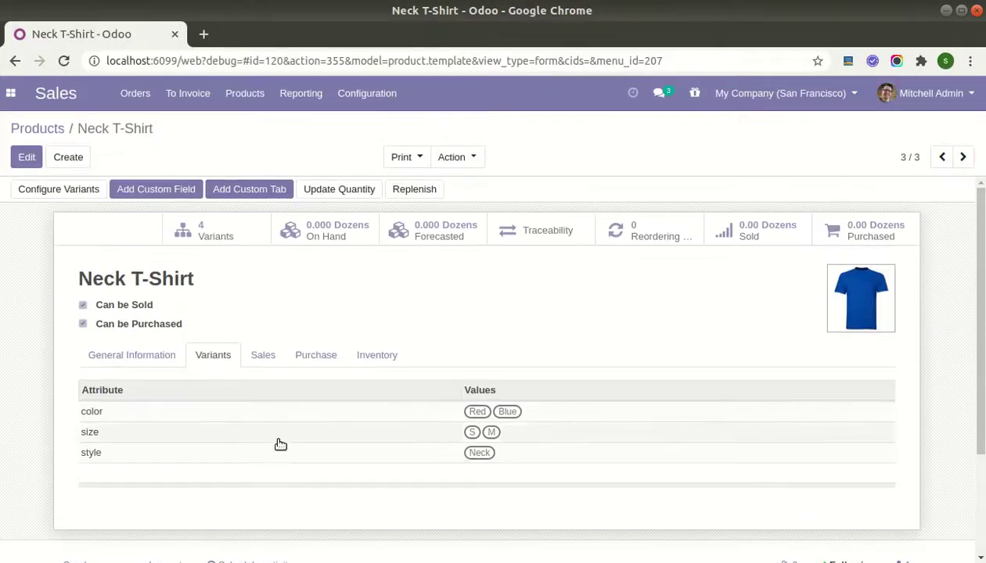
pyautogui.hotkey('alt', 'Tab')
# Extend the rows 4–5 selection to the custom fields and compare with the Neck T-Shirt.
pyautogui.hotkey('shift', 'Right')
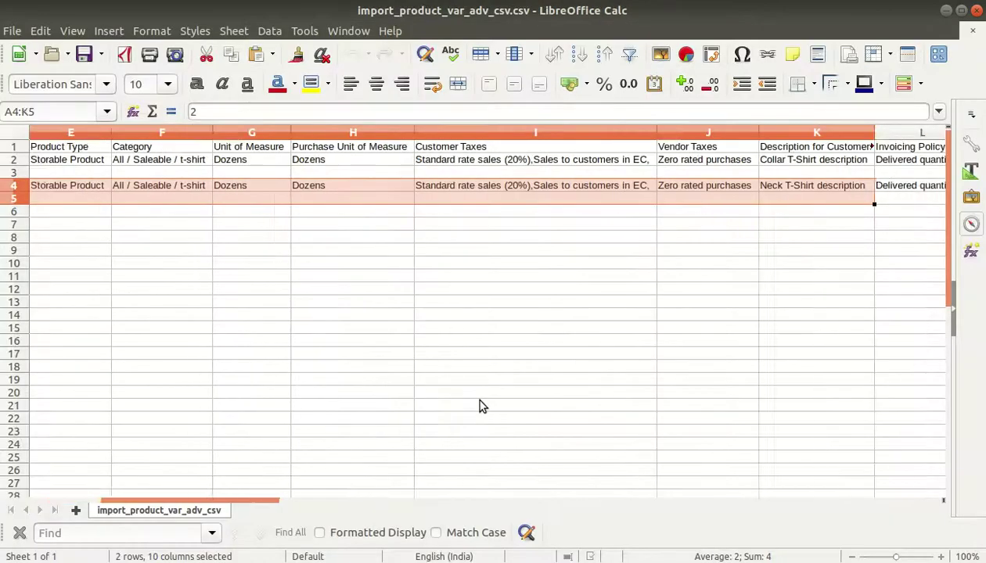
pyautogui.hotkey('shift', 'Right')
pyautogui.hotkey('shift', 'Right')
pyautogui.hotkey('shift', 'Right')
pyautogui.hotkey('shift', 'Right')
pyautogui.hotkey('shift', 'Right')
pyautogui.hotkey('shift', 'Right')
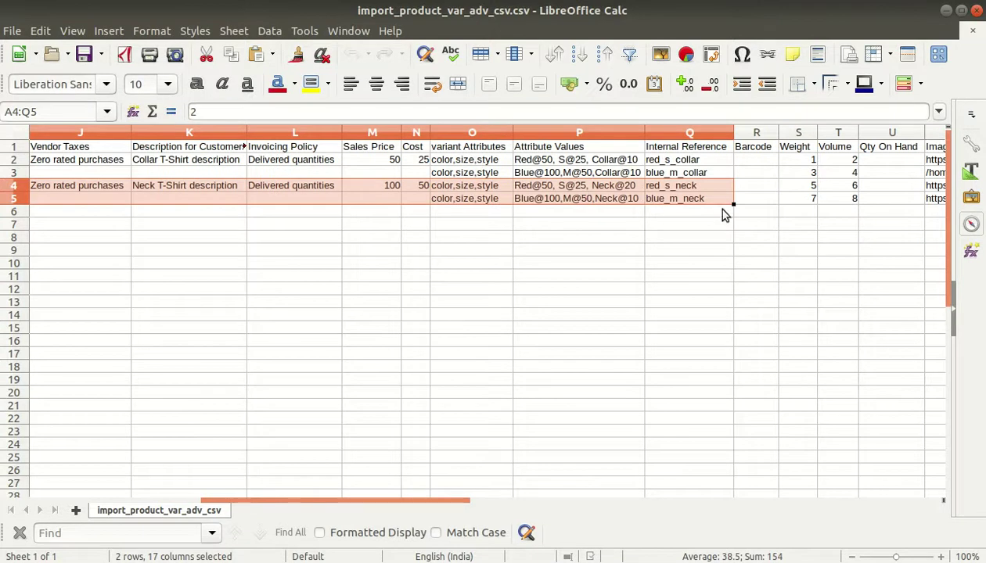
pyautogui.hotkey('shift', 'Right')
pyautogui.hotkey('shift', 'Right')
pyautogui.hotkey('shift', 'Right')
pyautogui.hotkey('shift', 'Right')
pyautogui.hotkey('shift', 'Right')
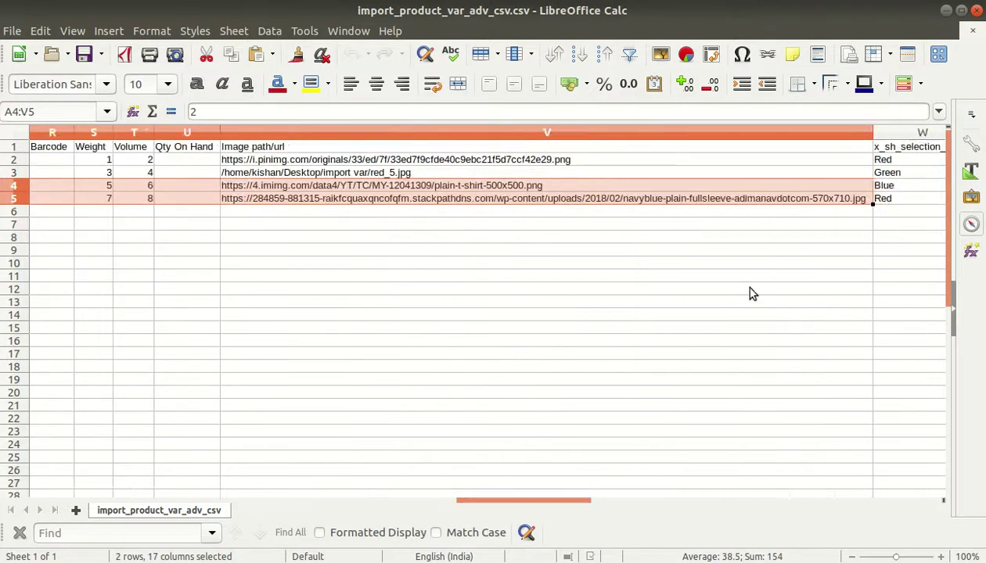
pyautogui.hotkey('shift', 'Right')
pyautogui.hotkey('shift', 'Right')
pyautogui.hotkey('shift', 'Right')
pyautogui.hotkey('shift', 'Right')
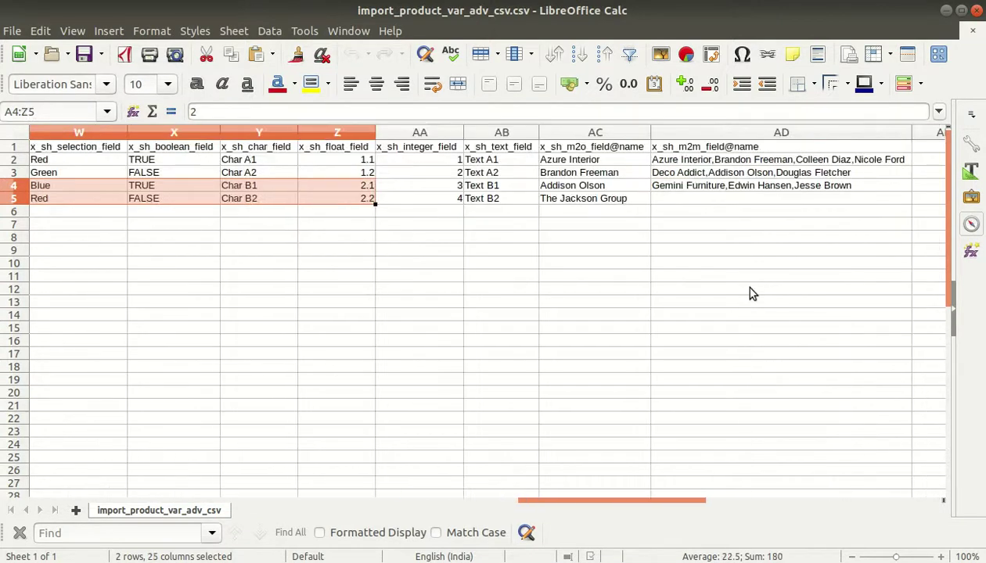
pyautogui.hotkey('shift', 'Right')
pyautogui.hotkey('shift', 'Right')
pyautogui.hotkey('shift', 'Right')
pyautogui.hotkey('shift', 'Right')
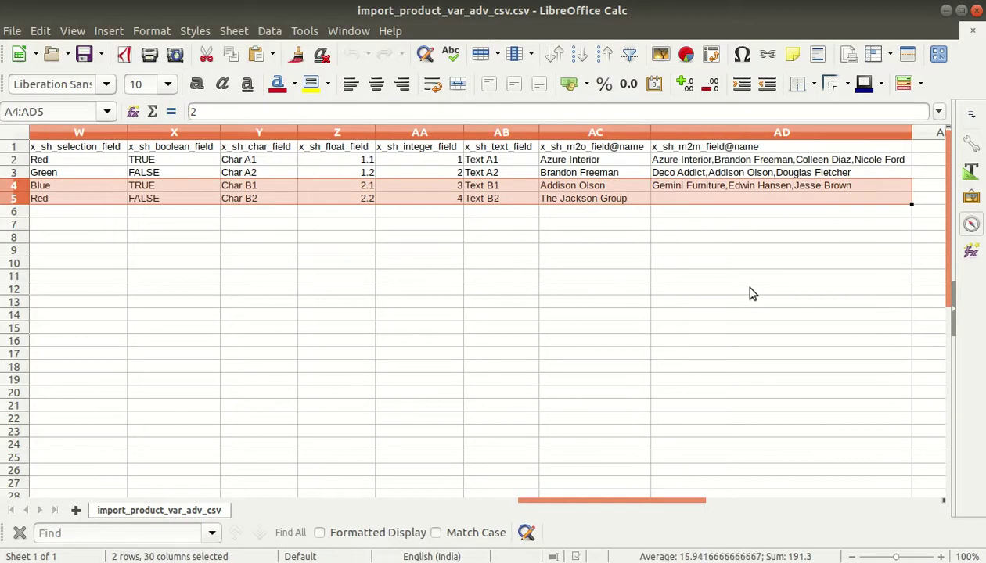
pyautogui.hotkey('alt', 'Tab')
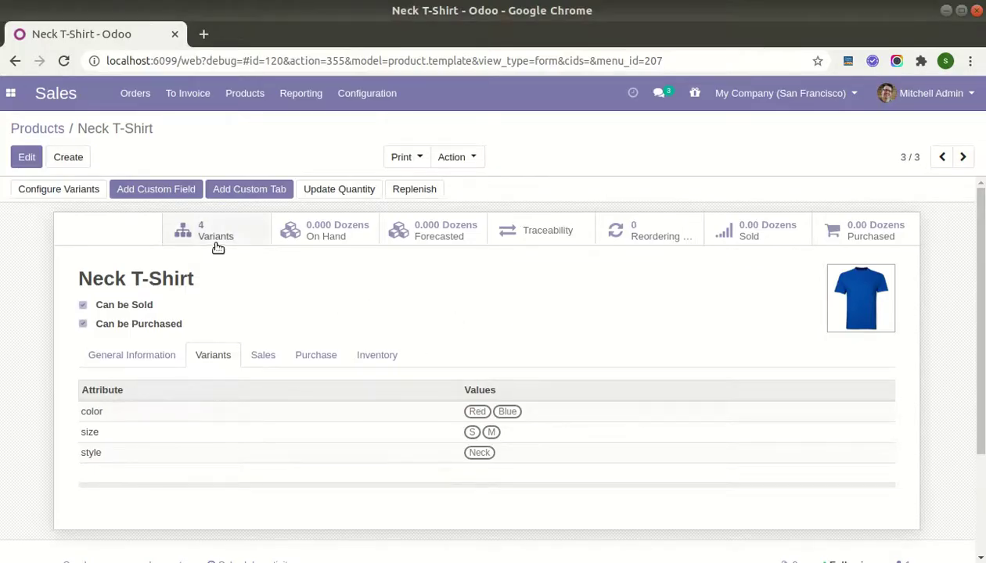
# Open the blue_m_neck Neck T-Shirt variant, then go back to the Neck T-Shirt product.
pyautogui.click(213, 241)
pyautogui.click(118, 209)
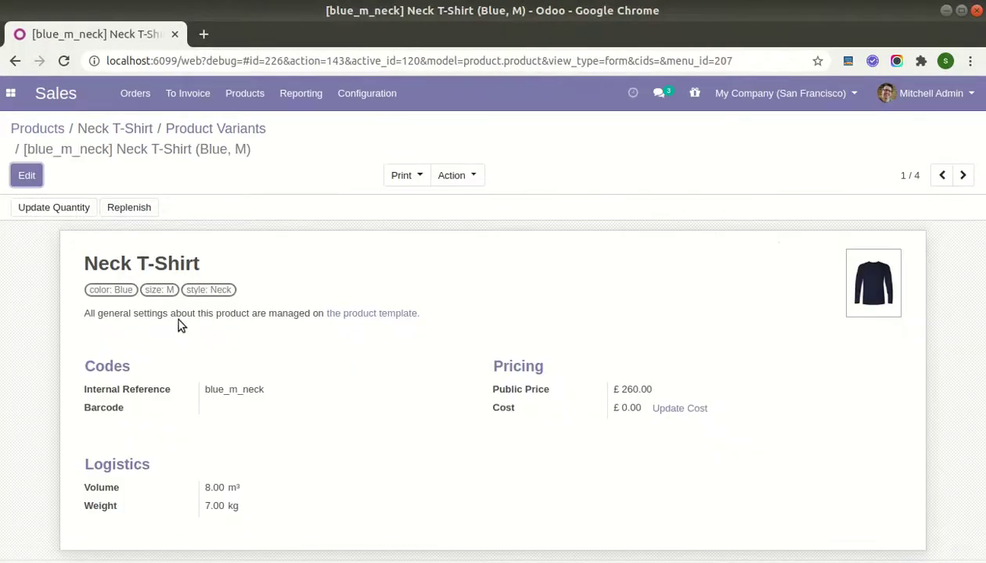
pyautogui.click(192, 130)
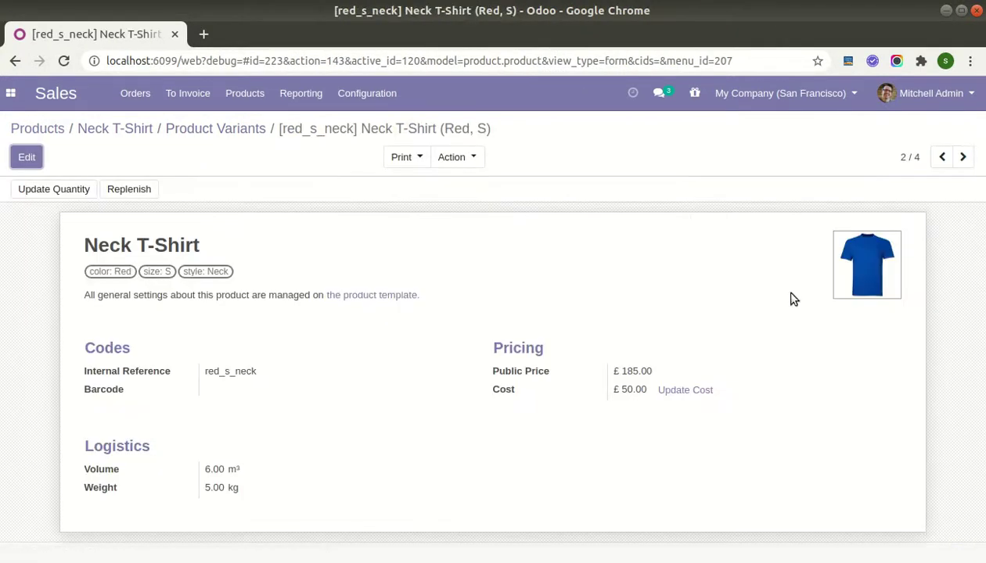
pyautogui.click(238, 132)
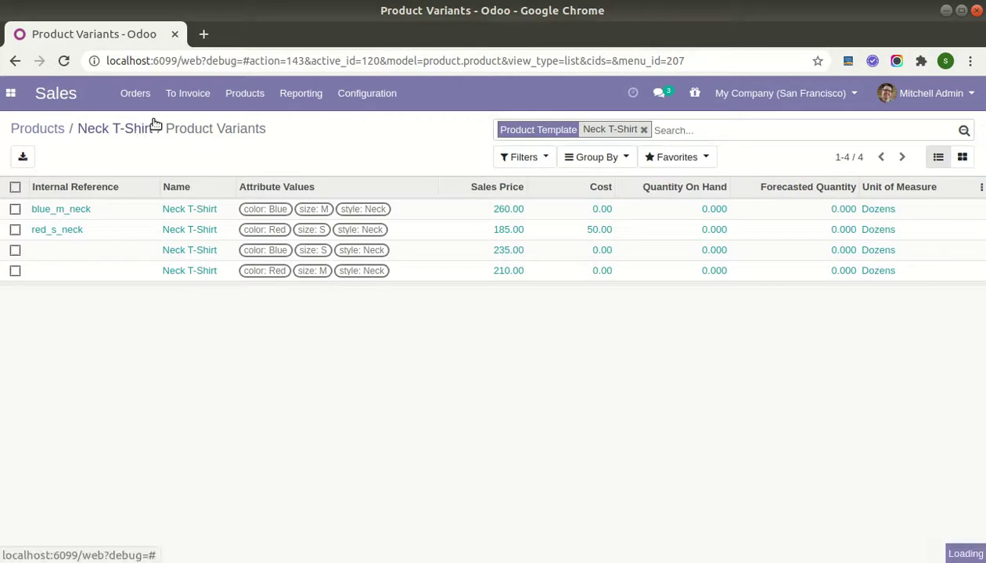
pyautogui.click(150, 127)
# Show all product variants matching 'neck', with the Can be Sold filter removed.
pyautogui.click(244, 93)
pyautogui.click(253, 144)
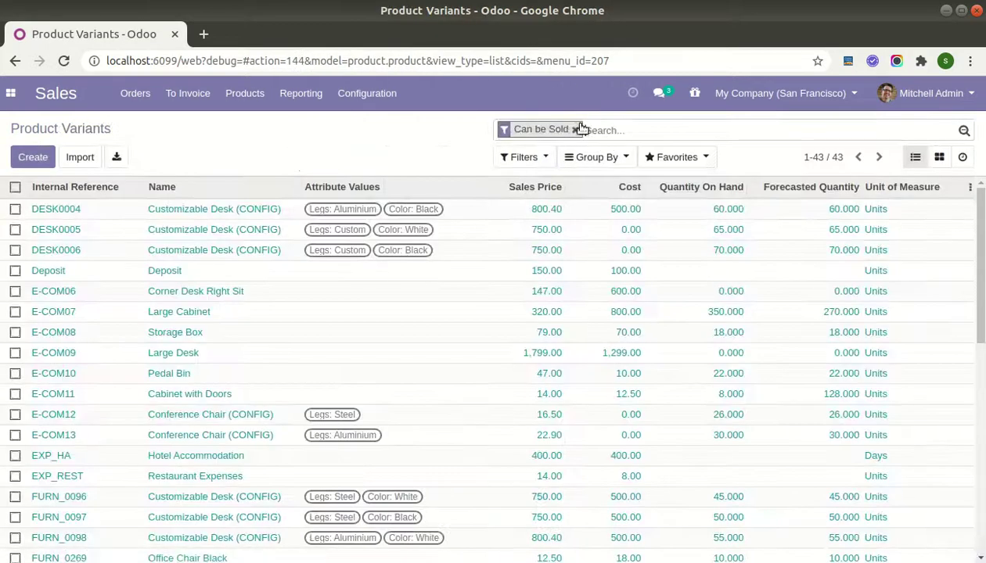
pyautogui.click(575, 130)
pyautogui.write('neck')
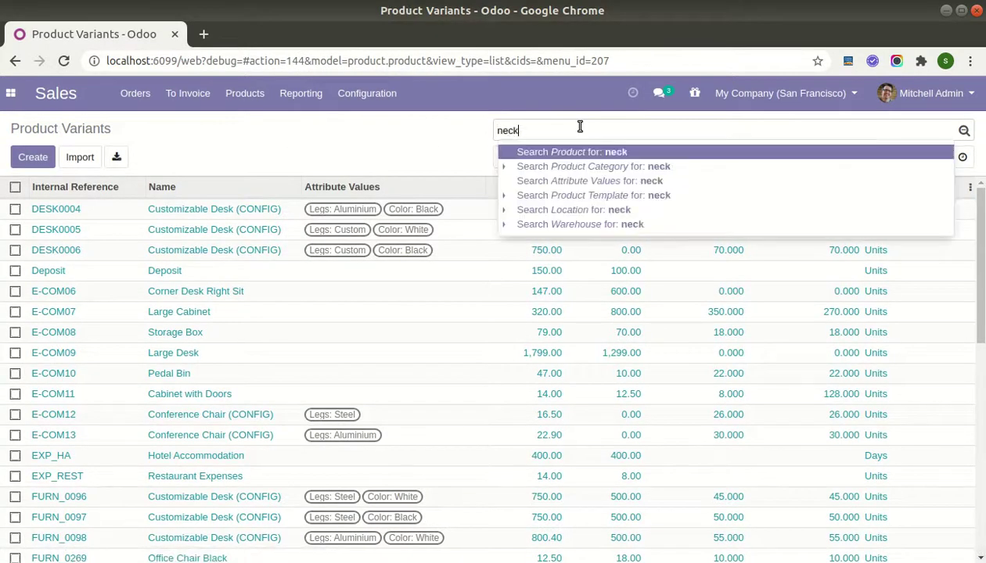
pyautogui.press('Return')
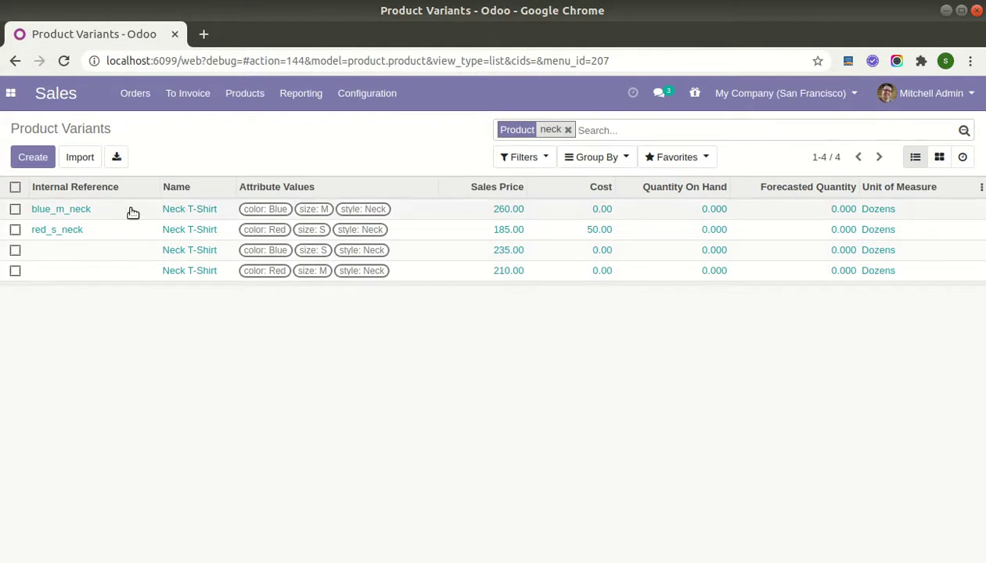
# Check the blue_m_neck variant details, then open the red_s_neck variant.
pyautogui.click(132, 214)
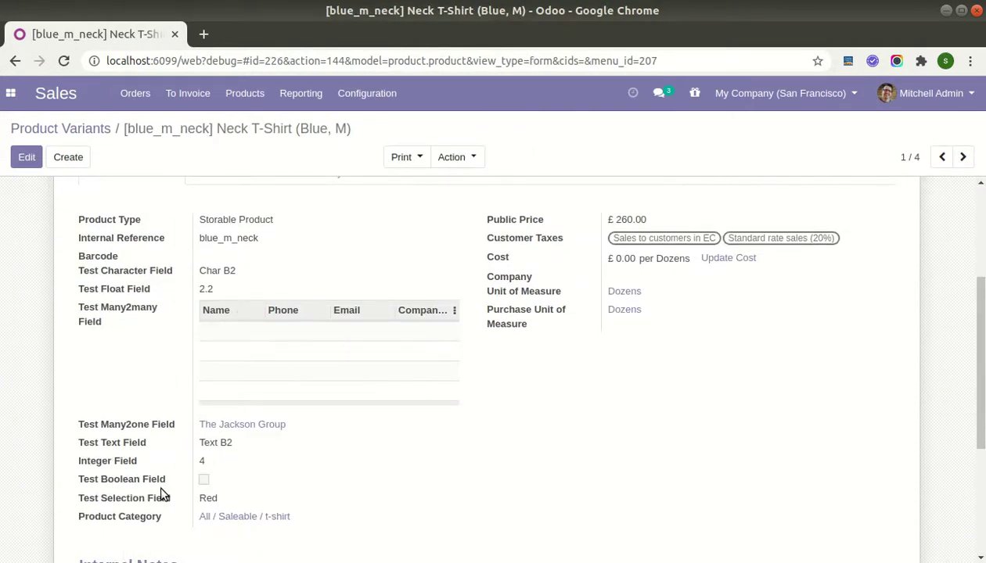
pyautogui.scroll(2, 159, 360)
pyautogui.click(81, 128)
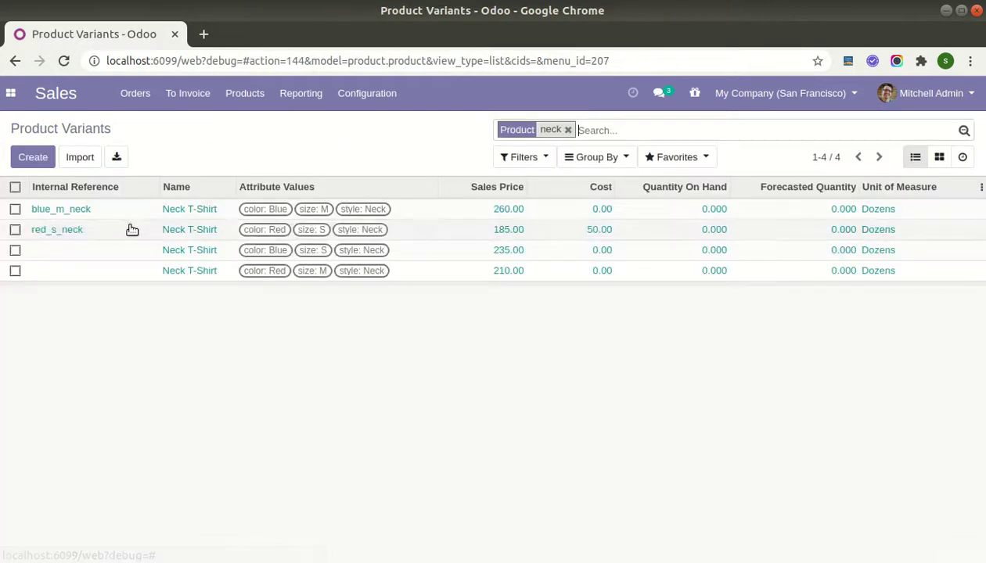
pyautogui.click(130, 227)
# Review the red_s_neck variant's fields, then select cell X6 in the CSV spreadsheet.
pyautogui.scroll(-1, 312, 304)
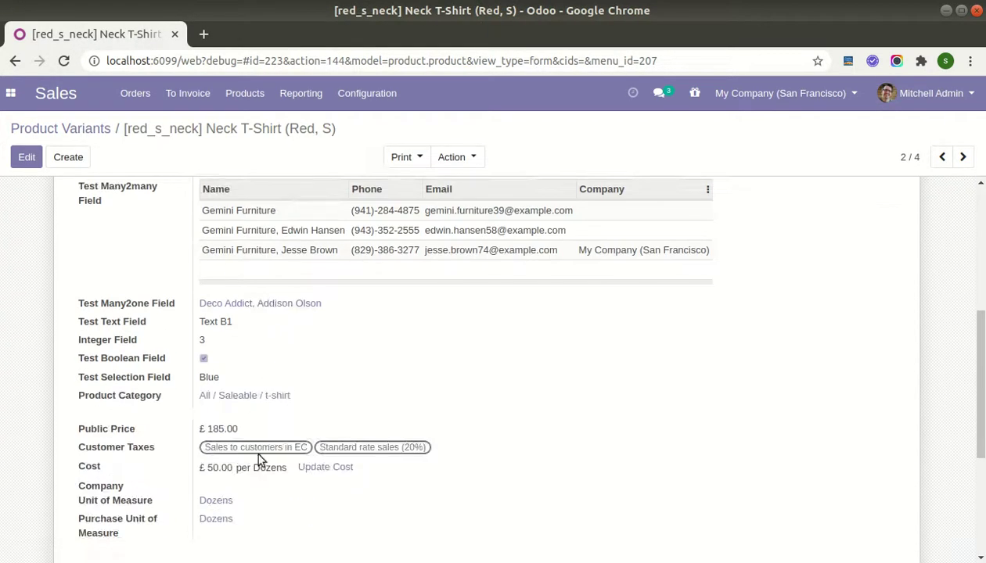
pyautogui.scroll(4, 227, 352)
pyautogui.scroll(2, 193, 273)
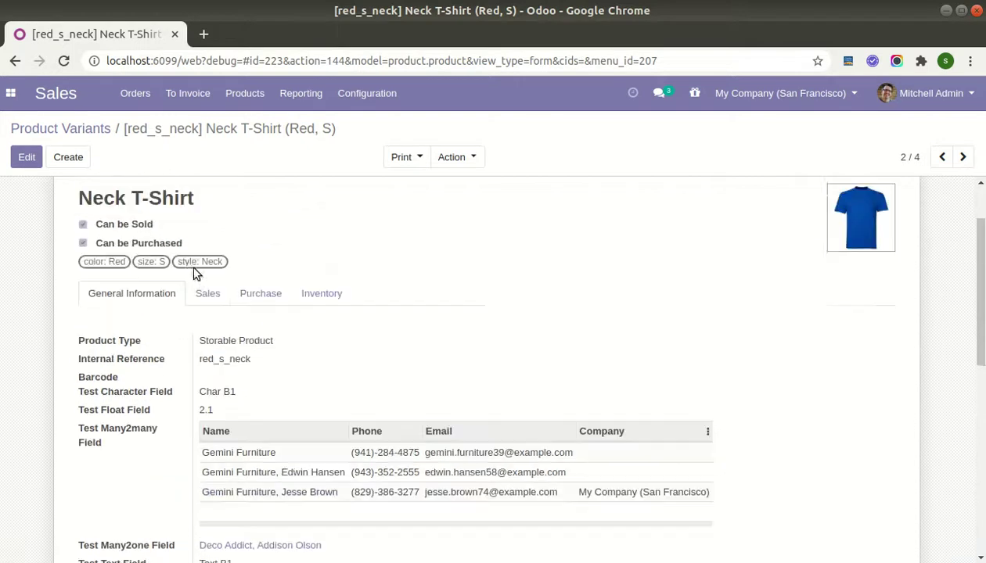
pyautogui.scroll(1, 203, 332)
pyautogui.scroll(-5, 321, 336)
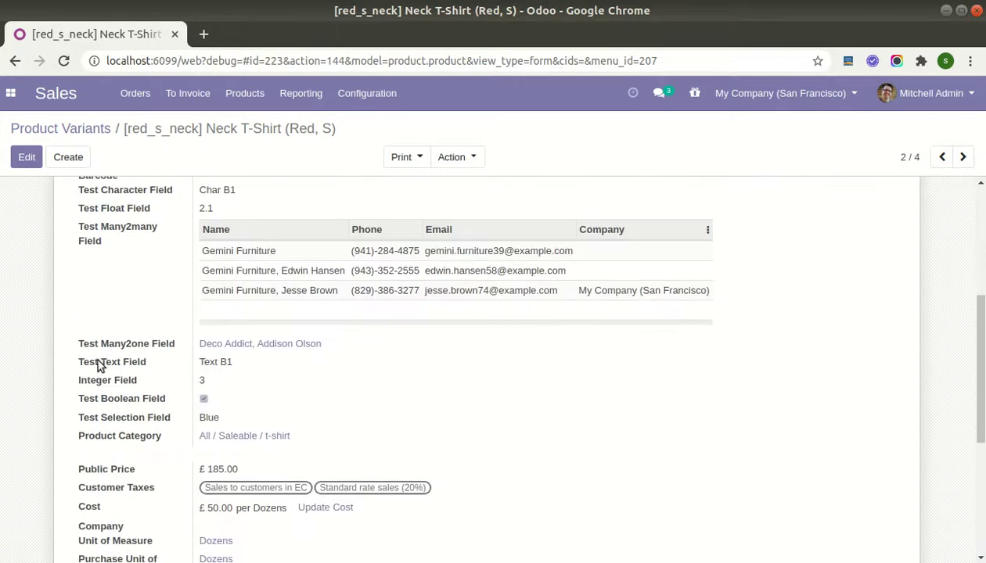
pyautogui.scroll(-4, 270, 490)
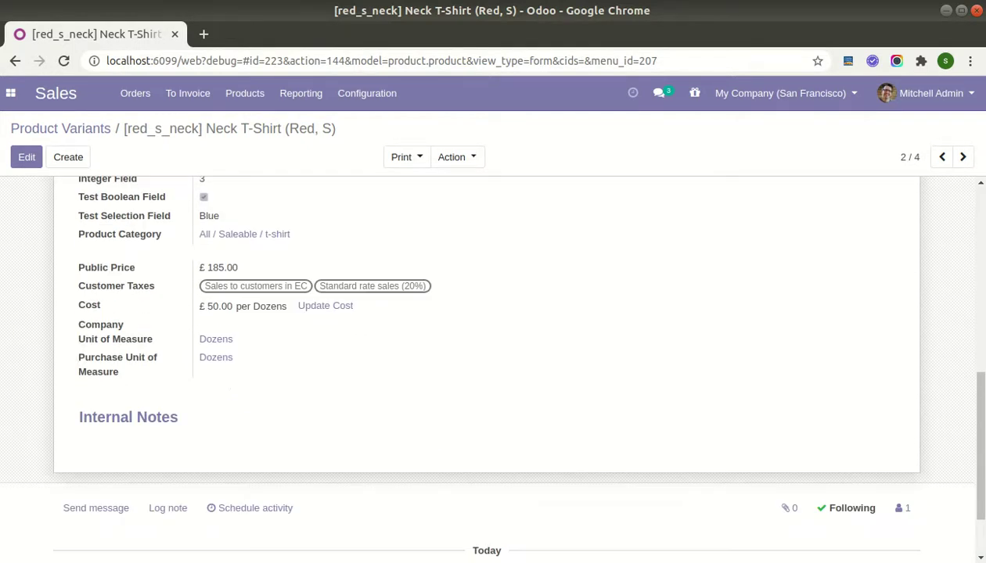
pyautogui.hotkey('alt', 'Tab')
pyautogui.click(204, 211)
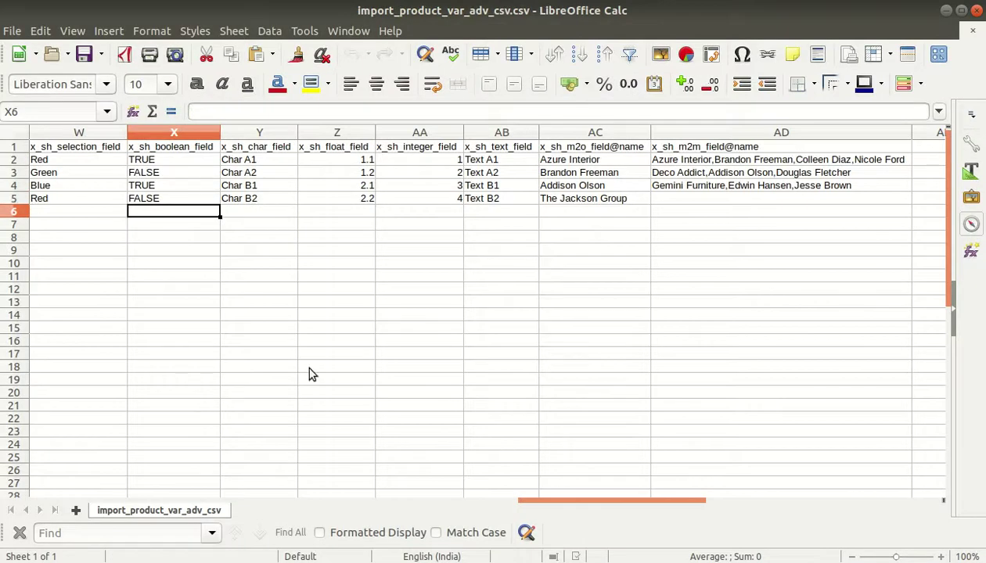
# Select the CSV rows sharing IDs 1, 2 and 3 along with their product names.
pyautogui.press('Left')
pyautogui.press('Left')
pyautogui.press('Left')
pyautogui.press('Left')
pyautogui.press('Left')
pyautogui.press('Left')
pyautogui.press('Left')
pyautogui.press('Left')
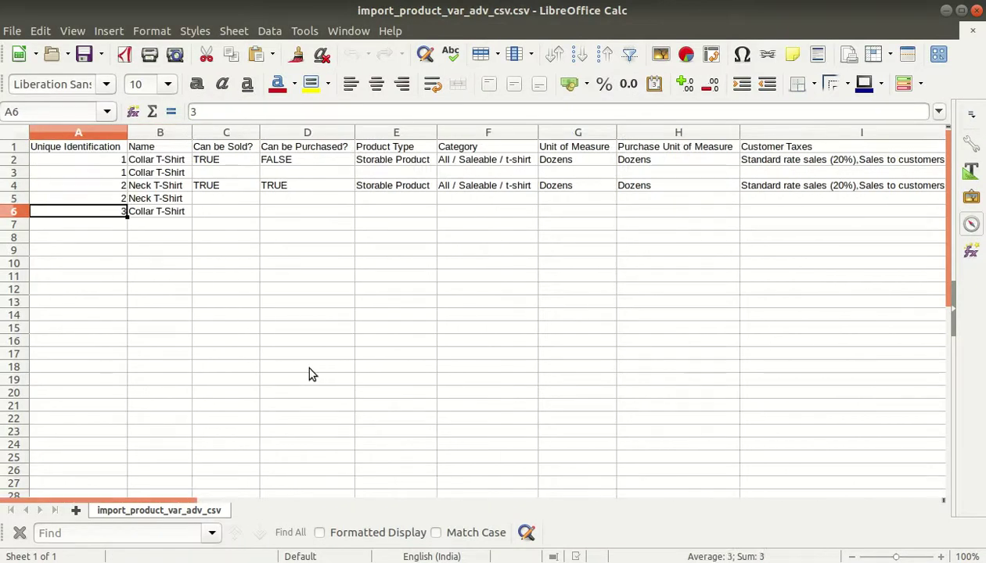
pyautogui.hotkey('shift', 'Right')
pyautogui.press('Up')
pyautogui.press('Up')
pyautogui.hotkey('shift', 'Down')
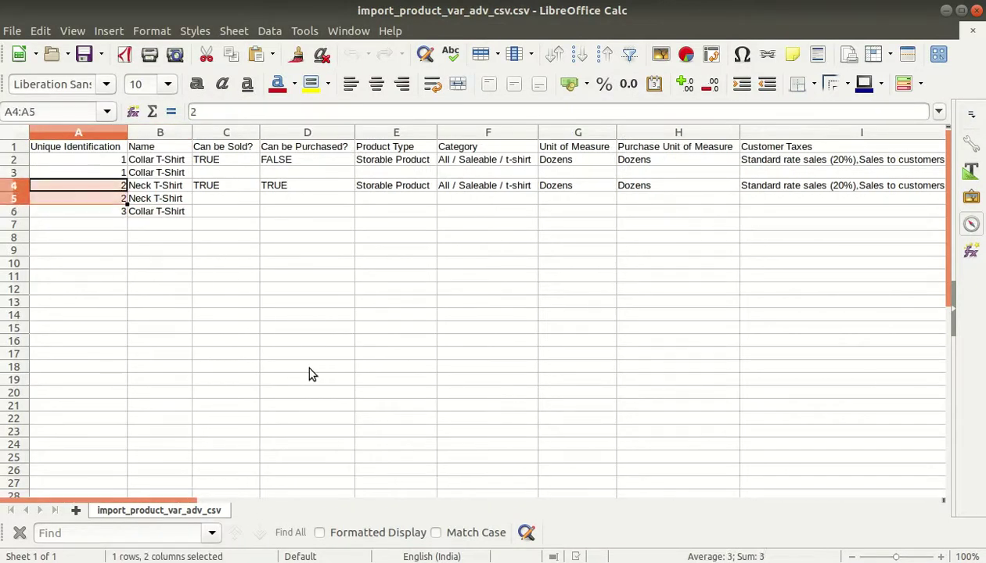
pyautogui.hotkey('shift', 'Right')
pyautogui.press('Up')
pyautogui.hotkey('shift', 'Up')
pyautogui.hotkey('shift', 'Right')
pyautogui.press('Down')
pyautogui.press('Down')
pyautogui.press('Down')
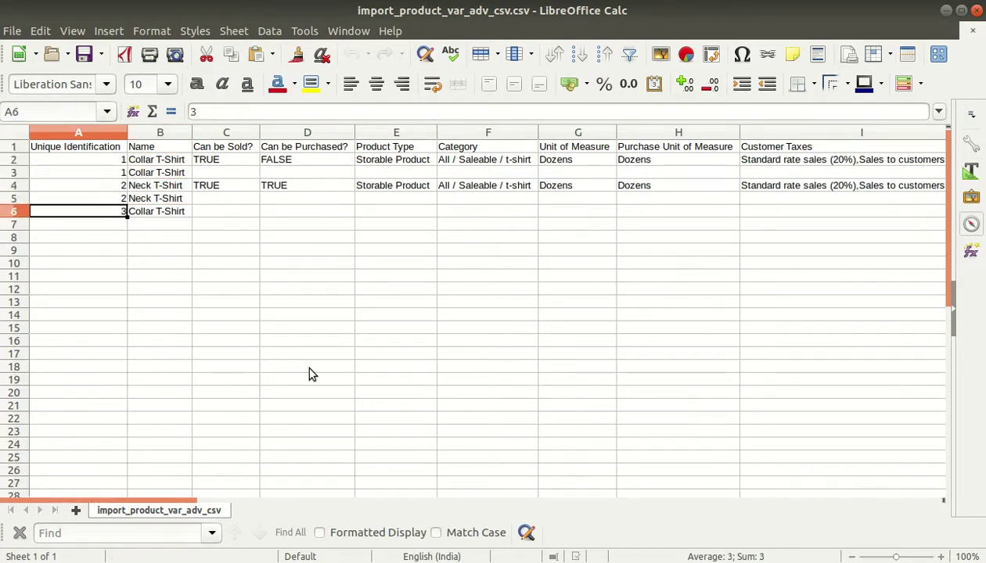
pyautogui.hotkey('shift', 'Right')
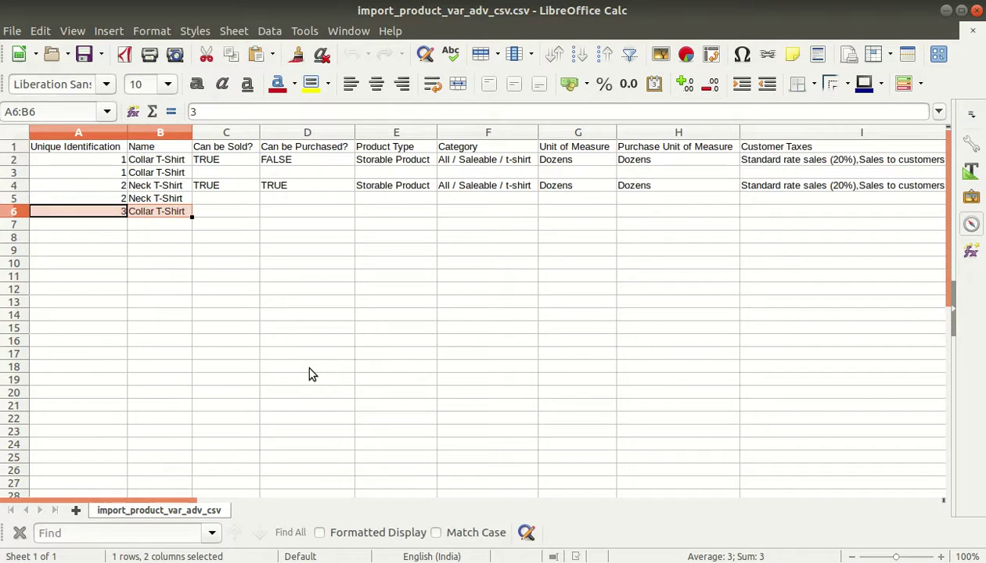
# Extend row 6's selection across to column P, then return to Odoo's Product Variants list.
pyautogui.hotkey('shift', 'Right')
pyautogui.hotkey('shift', 'Right')
pyautogui.hotkey('shift', 'Right')
pyautogui.hotkey('shift', 'Right')
pyautogui.hotkey('shift', 'Right')
pyautogui.hotkey('shift', 'Right')
pyautogui.hotkey('shift', 'Right')
pyautogui.hotkey('shift', 'Right')
pyautogui.hotkey('shift', 'Right')
pyautogui.hotkey('shift', 'Right')
pyautogui.hotkey('shift', 'Right')
pyautogui.hotkey('shift', 'Right')
pyautogui.hotkey('shift', 'Right')
pyautogui.hotkey('shift', 'Right')
pyautogui.hotkey('shift', 'Right')
pyautogui.hotkey('shift', 'Right')
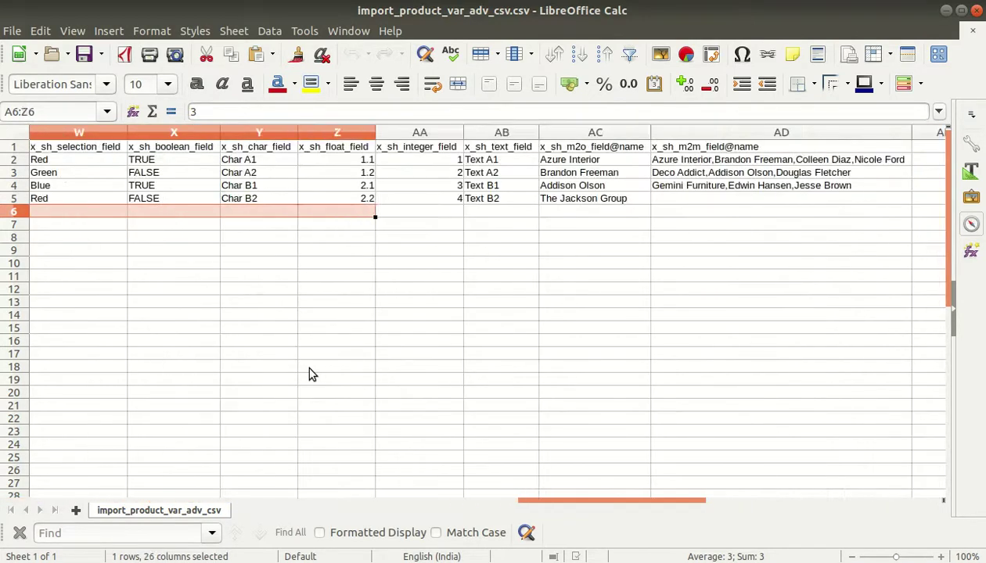
pyautogui.hotkey('shift', 'Right')
pyautogui.hotkey('shift', 'Right')
pyautogui.hotkey('shift', 'Right')
pyautogui.hotkey('shift', 'Left')
pyautogui.hotkey('shift', 'Left')
pyautogui.hotkey('shift', 'Left')
pyautogui.hotkey('shift', 'Left')
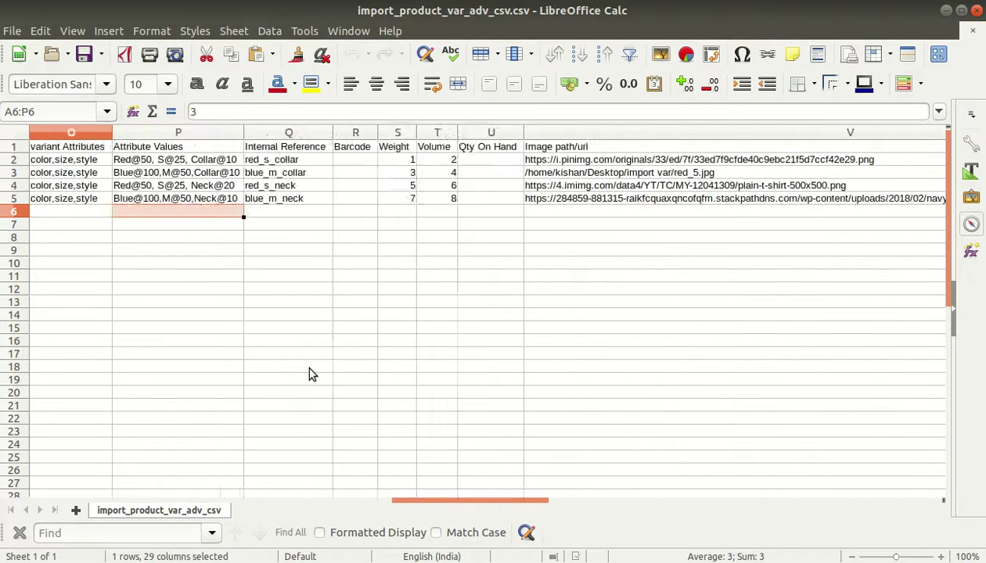
pyautogui.hotkey('shift', 'Left')
pyautogui.hotkey('shift', 'Left')
pyautogui.hotkey('shift', 'Left')
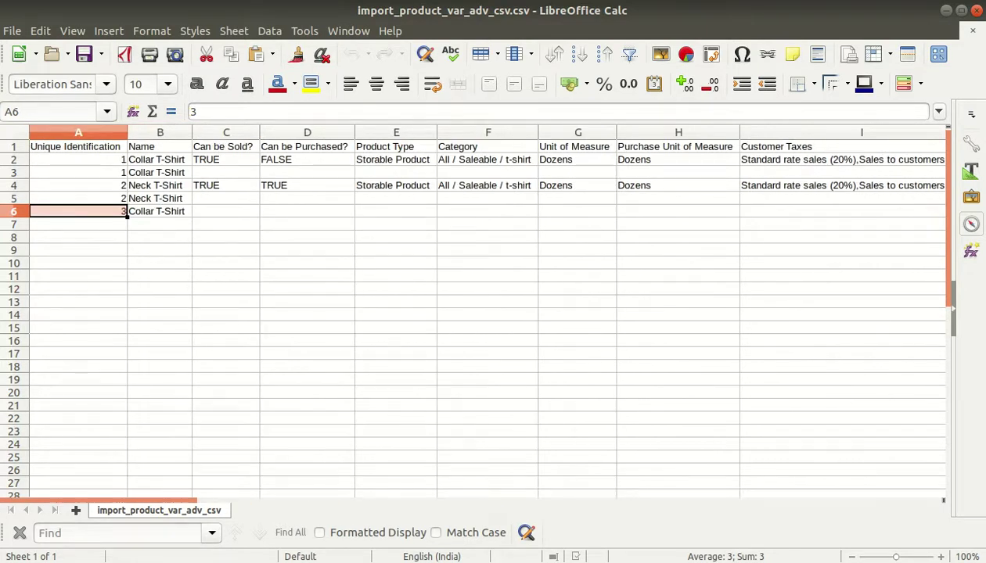
pyautogui.hotkey('alt', 'Tab')
pyautogui.click(110, 130)
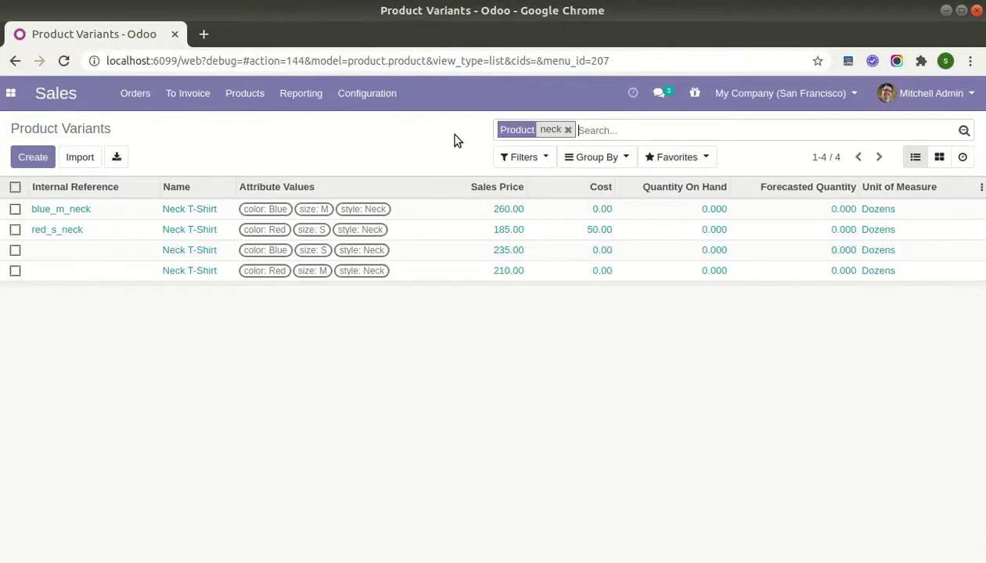
# Search the Products catalogue for 'collar' and open the plain £1.00 Collar T-Shirt.
pyautogui.click(245, 93)
pyautogui.click(274, 130)
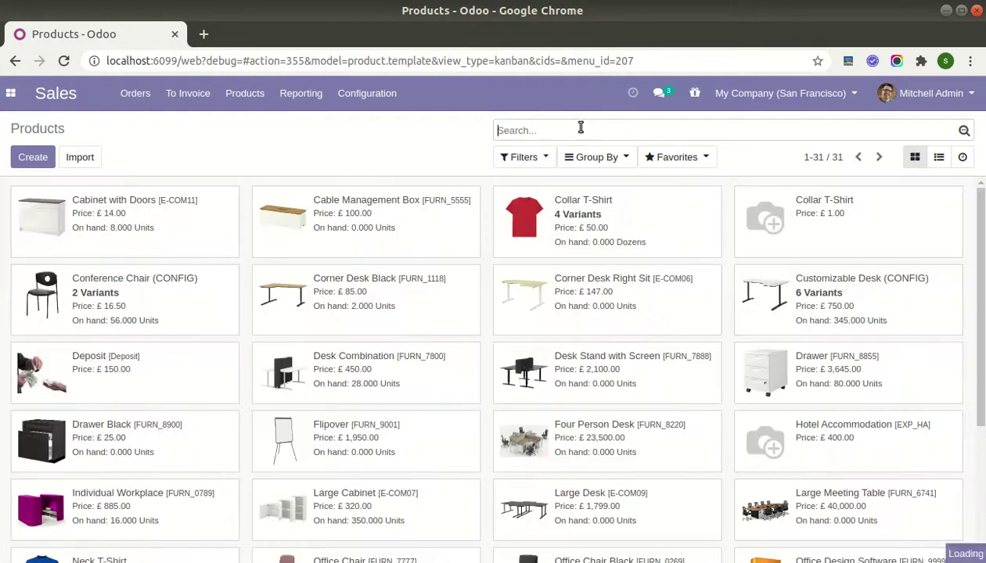
pyautogui.write('collar')
pyautogui.press('Return')
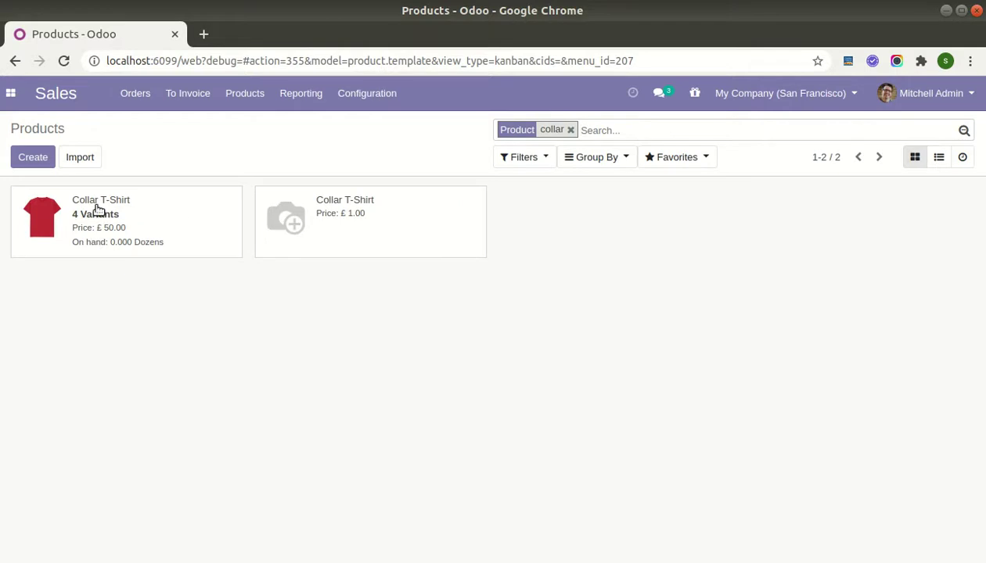
pyautogui.click(360, 231)
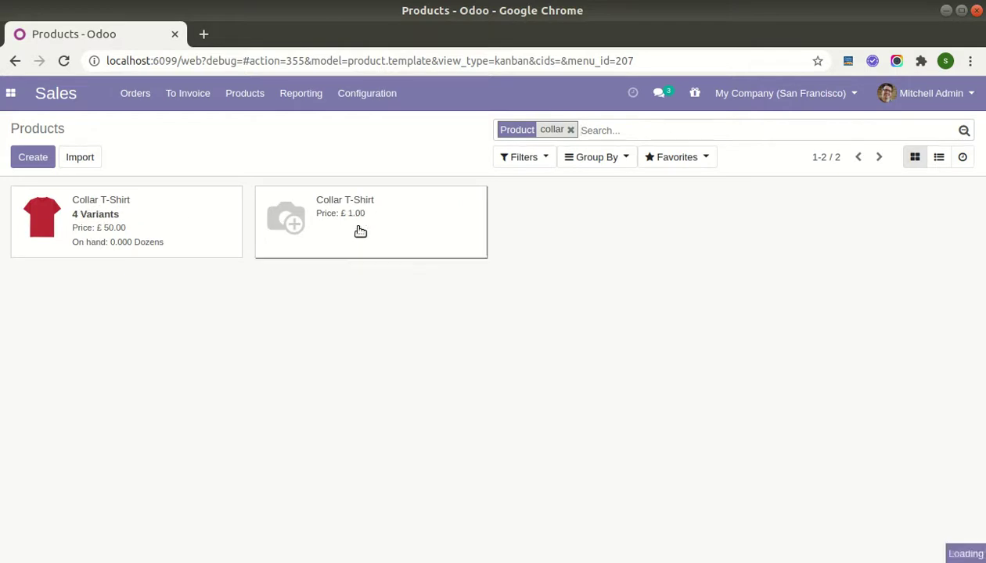
pyautogui.click(3, 280)
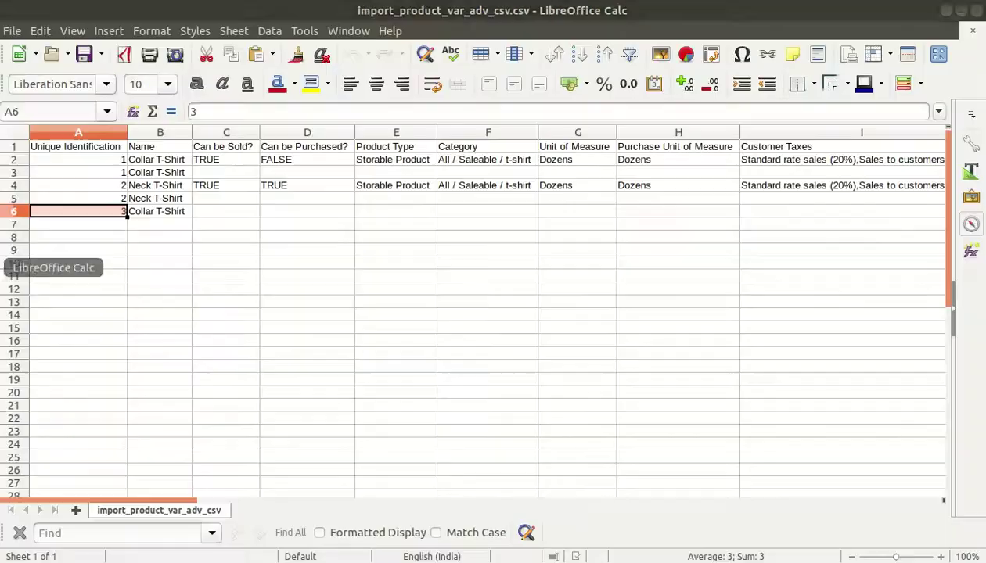
pyautogui.click(83, 147)
pyautogui.hotkey('shift', 'Down')
pyautogui.hotkey('shift', 'Down')
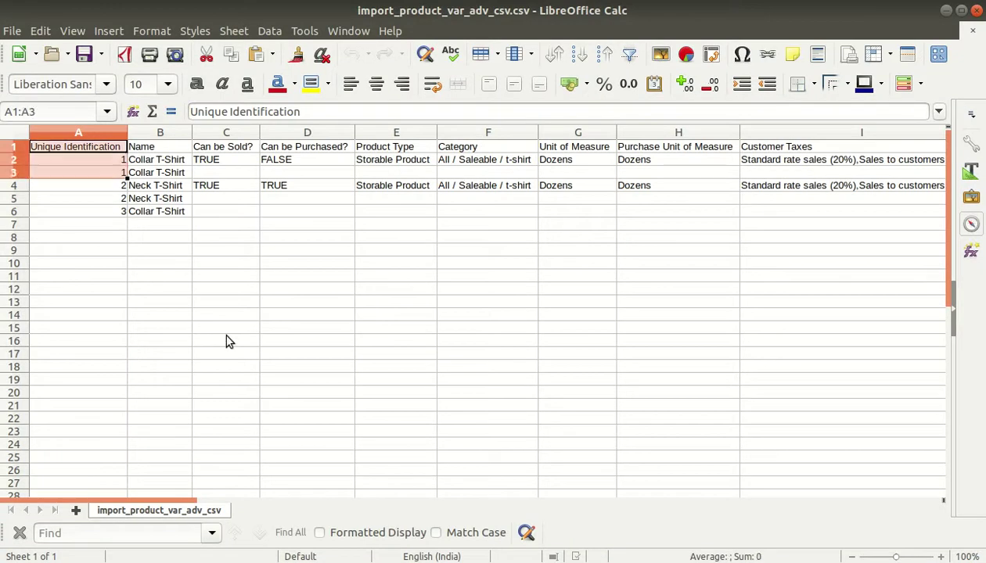
pyautogui.hotkey('shift', 'Down')
pyautogui.hotkey('shift', 'Down')
pyautogui.hotkey('shift', 'Down')
pyautogui.click(227, 342)
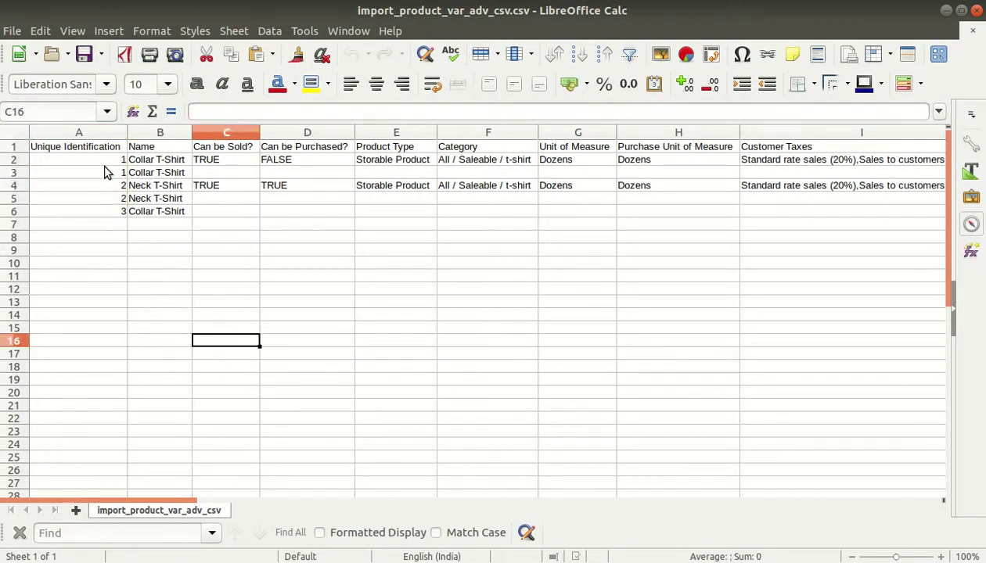
pyautogui.moveTo(102, 159); pyautogui.dragTo(102, 172)
pyautogui.click(107, 212)
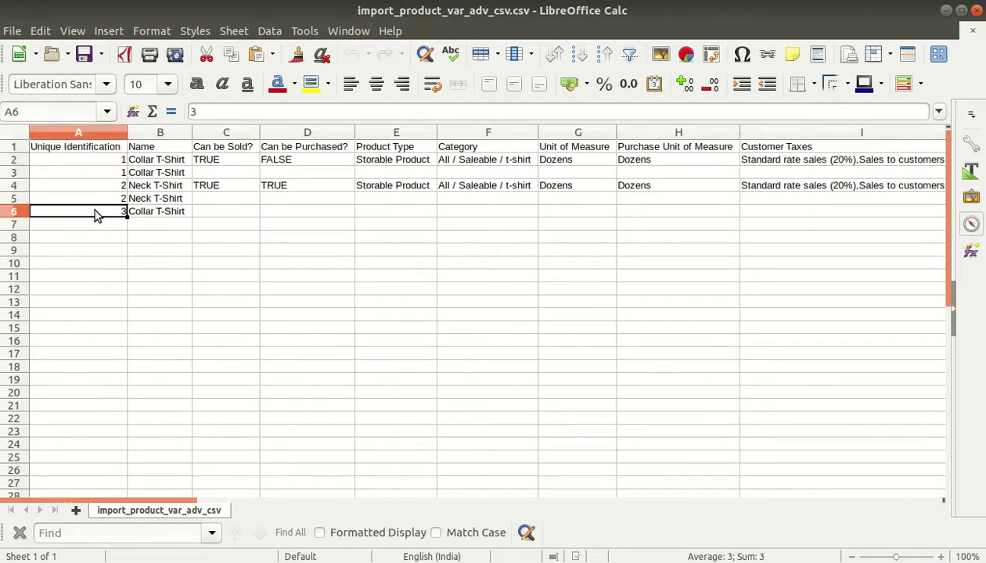
pyautogui.press('Up')
pyautogui.press('Down')
# Inspect the plain Collar T-Shirt record: Consumable, one 1.00 variant, in Units.
pyautogui.hotkey('alt', 'Tab')
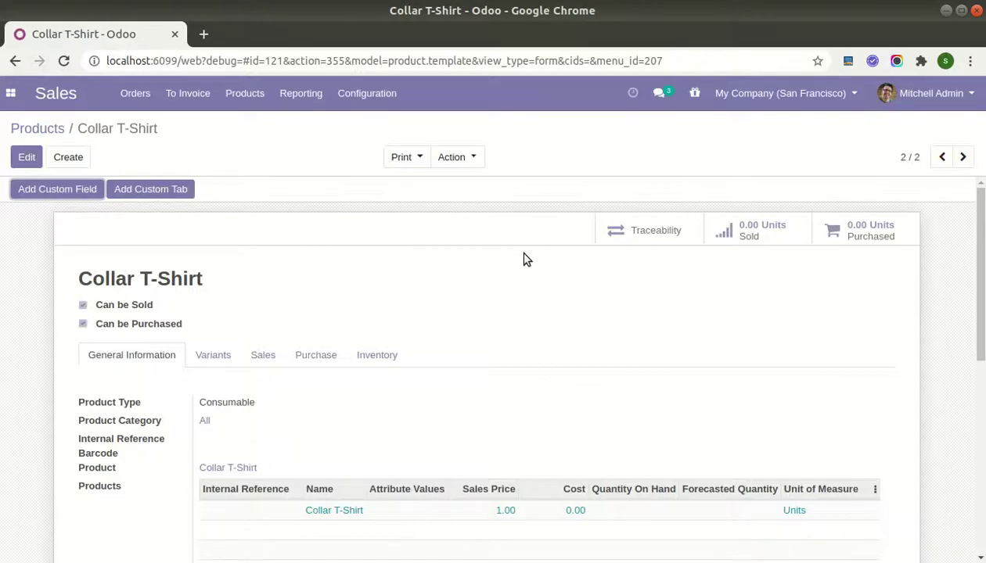
pyautogui.scroll(-1, 379, 473)
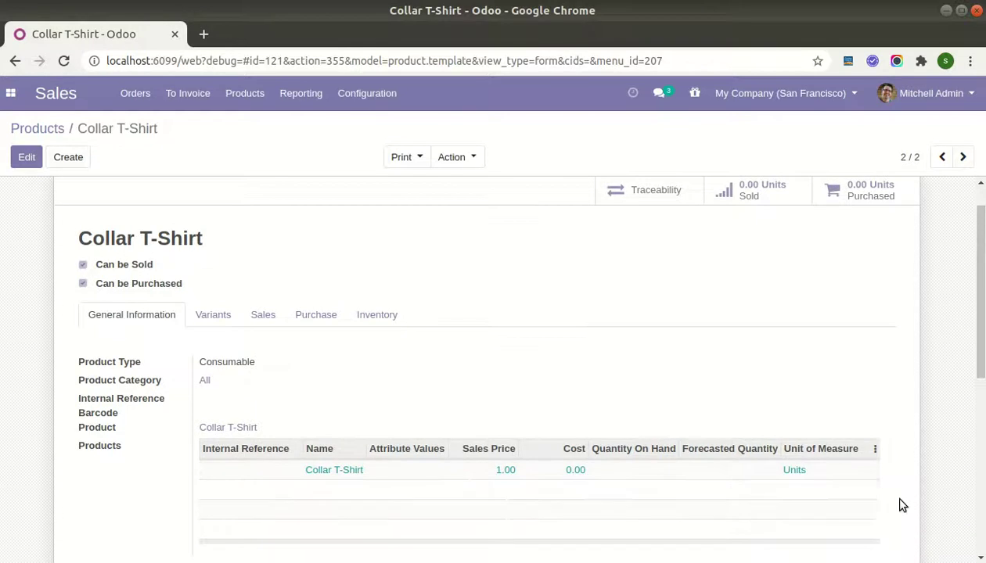
pyautogui.scroll(1, 900, 506)
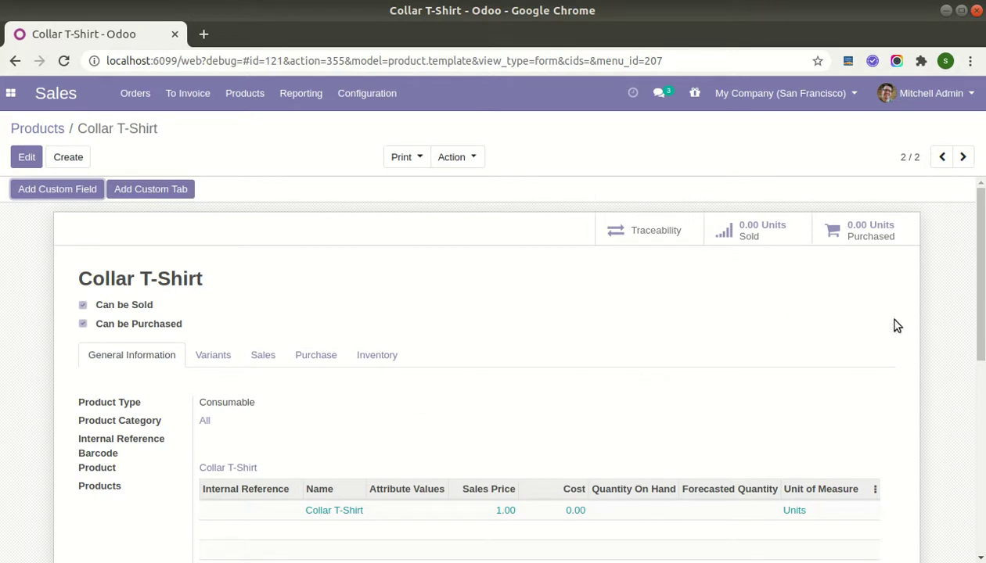
# Compare the Neck T-Shirt in row 5 with the Collar T-Shirt in row 6.
pyautogui.click(8, 268)
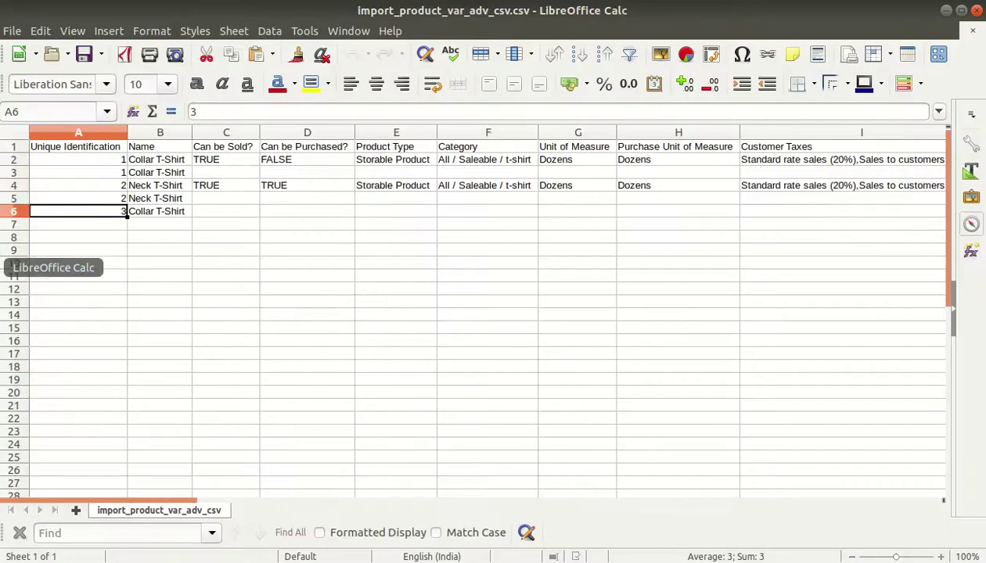
pyautogui.click(157, 198)
pyautogui.click(155, 213)
pyautogui.click(151, 202)
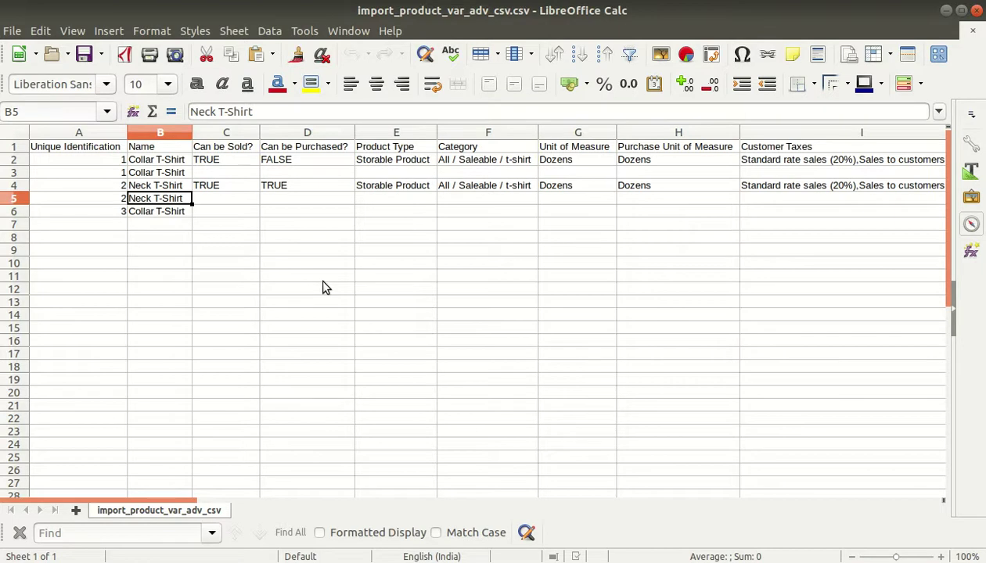
pyautogui.press('Left')
pyautogui.press('Down')
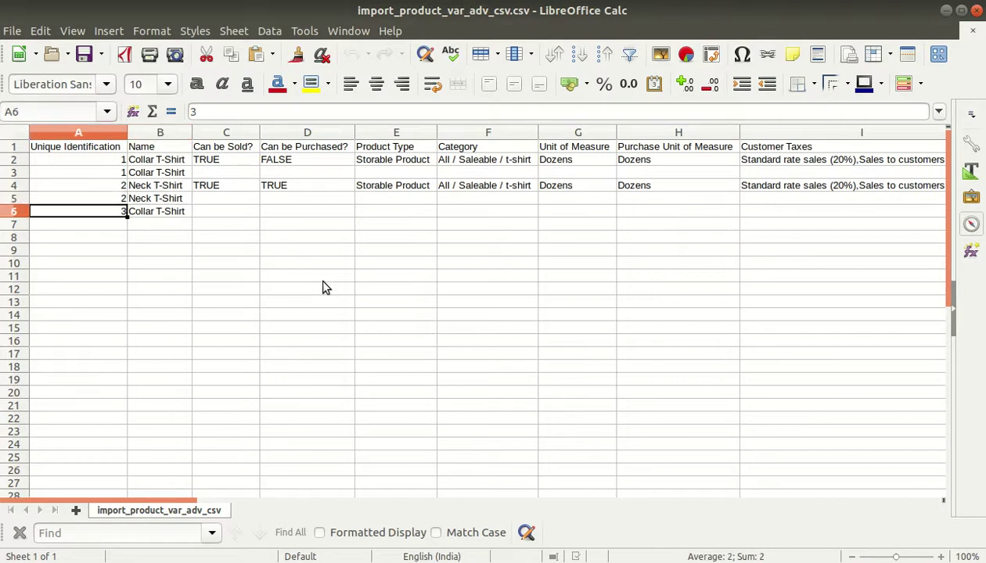
pyautogui.press('Right')
# Compare row 6's empty Internal Reference cell with the blue_m_neck reference above it.
pyautogui.press('Right')
pyautogui.press('Right')
pyautogui.press('Right')
pyautogui.press('Right')
pyautogui.press('Right')
pyautogui.press('Right')
pyautogui.press('Right')
pyautogui.press('Right')
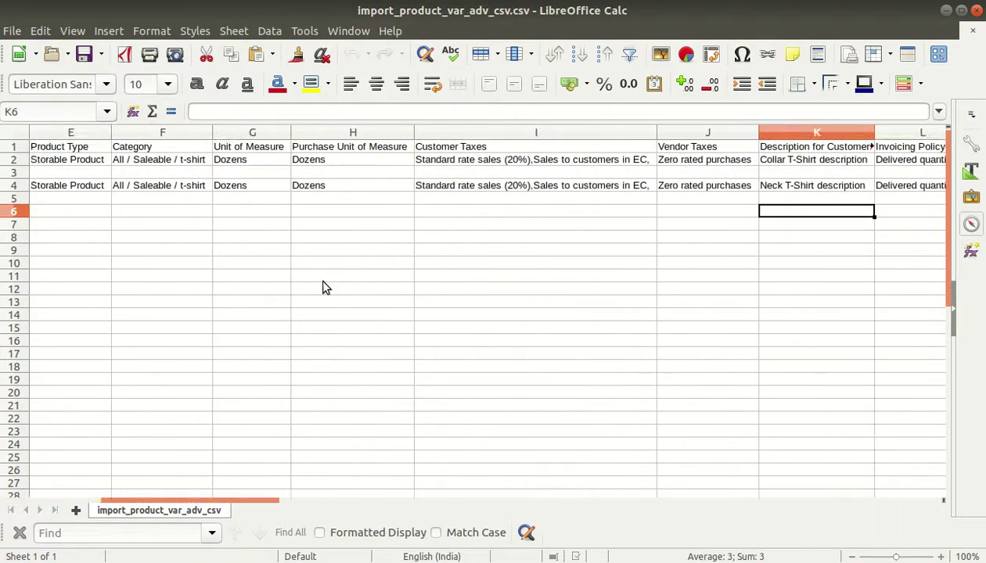
pyautogui.press('Right')
pyautogui.press('Right')
pyautogui.press('Right')
pyautogui.press('Right')
pyautogui.press('Right')
pyautogui.press('Right')
pyautogui.press('Right')
pyautogui.press('Left')
pyautogui.press('Up')
pyautogui.press('Down')
pyautogui.press('Up')
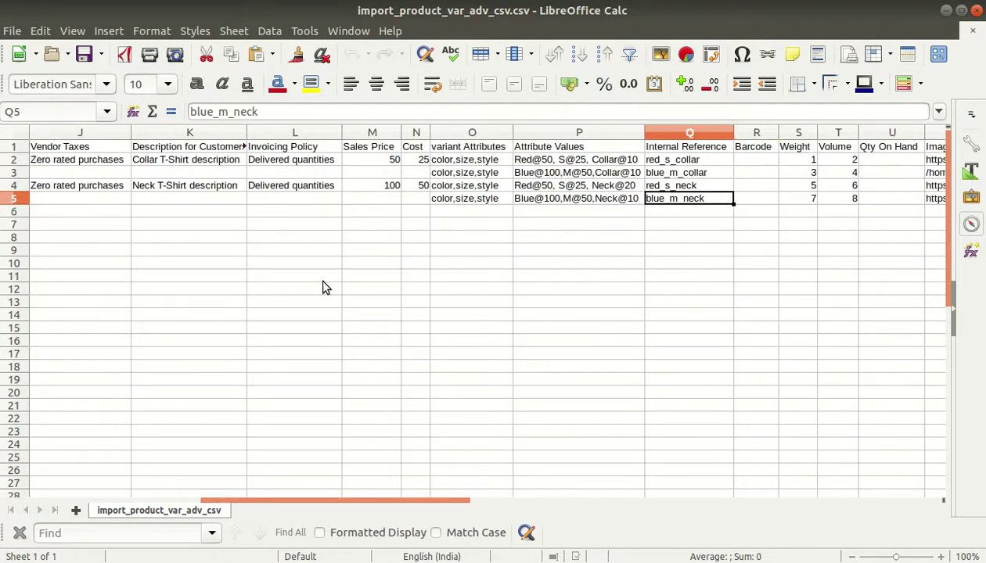
pyautogui.press('Down')
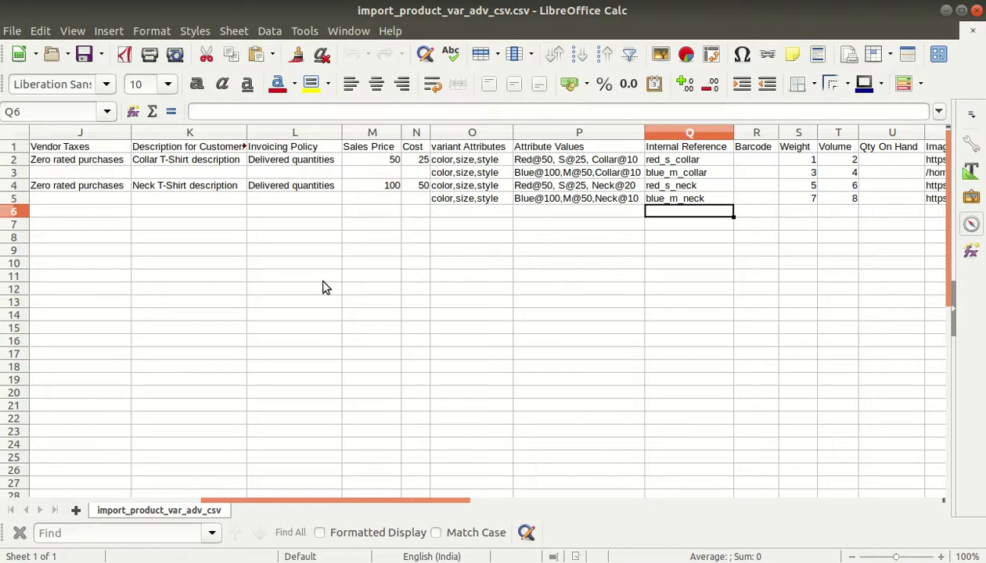
# Enter simple_collar_t_shirt as row 6's Internal Reference.
pyautogui.write('simple_co')
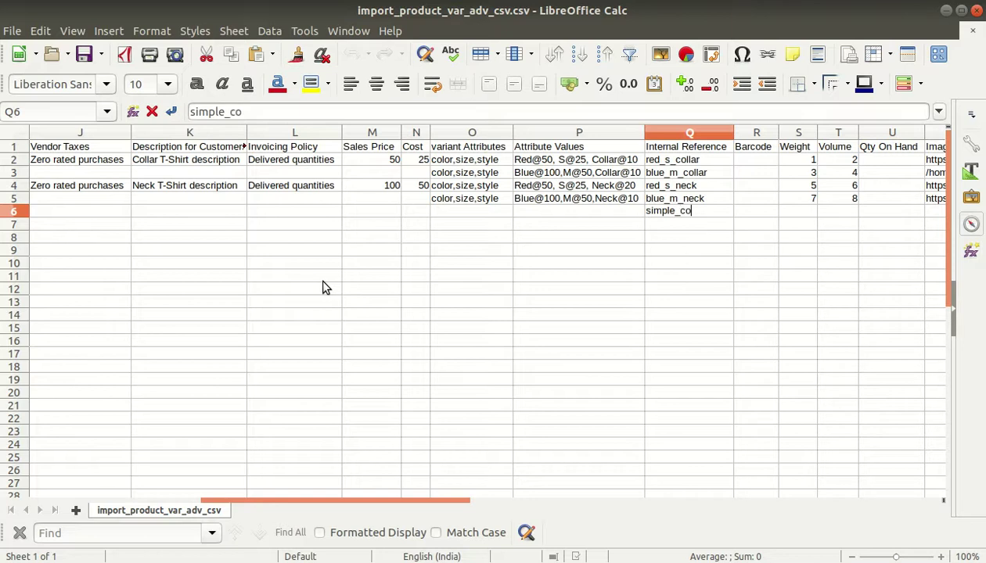
pyautogui.write('llar_t_')
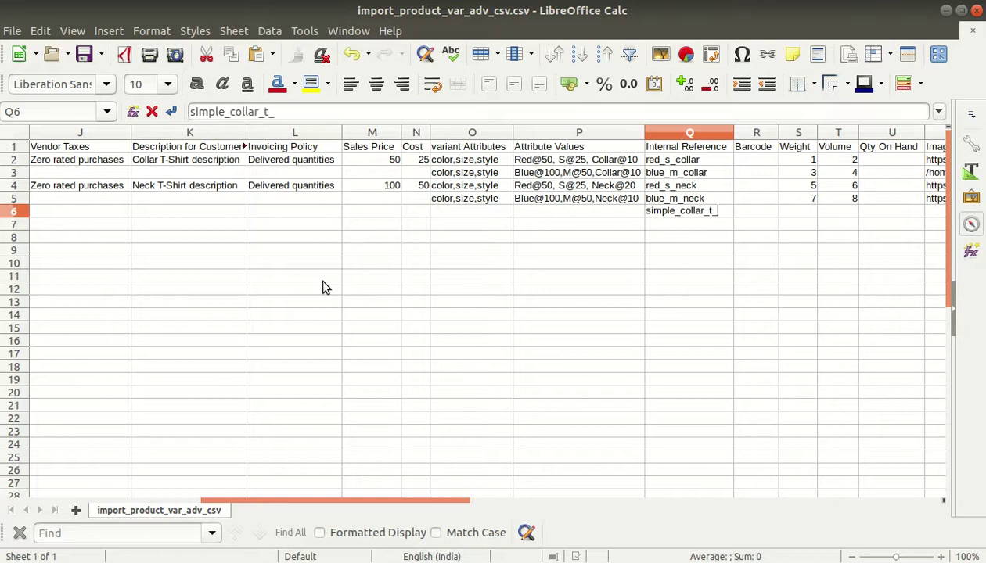
pyautogui.press('Return')
pyautogui.press('Up')
pyautogui.press('Left')
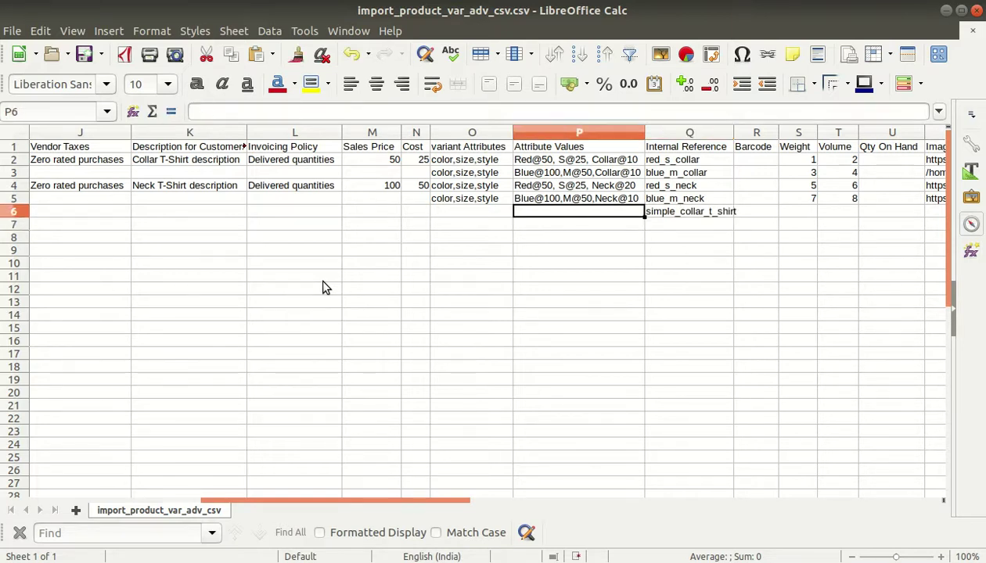
pyautogui.press('Left')
pyautogui.press('Left')
pyautogui.press('Left')
pyautogui.press('Left')
pyautogui.press('Left')
pyautogui.press('Left')
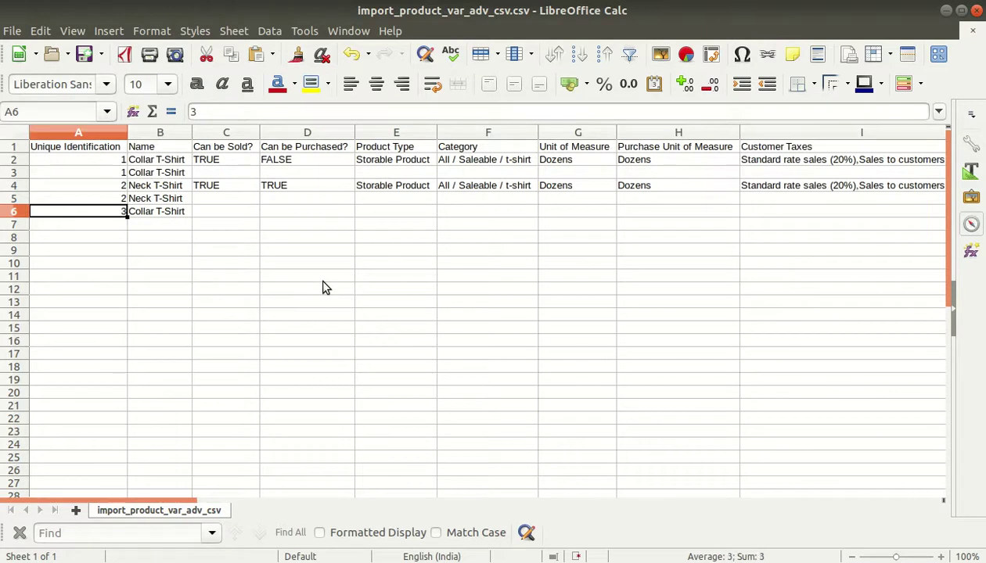
# Save the sheet in Text CSV format and review row 6's entries.
pyautogui.hotkey('ctrl', 's')
pyautogui.click(634, 344)
pyautogui.press('Right')
pyautogui.press('Right')
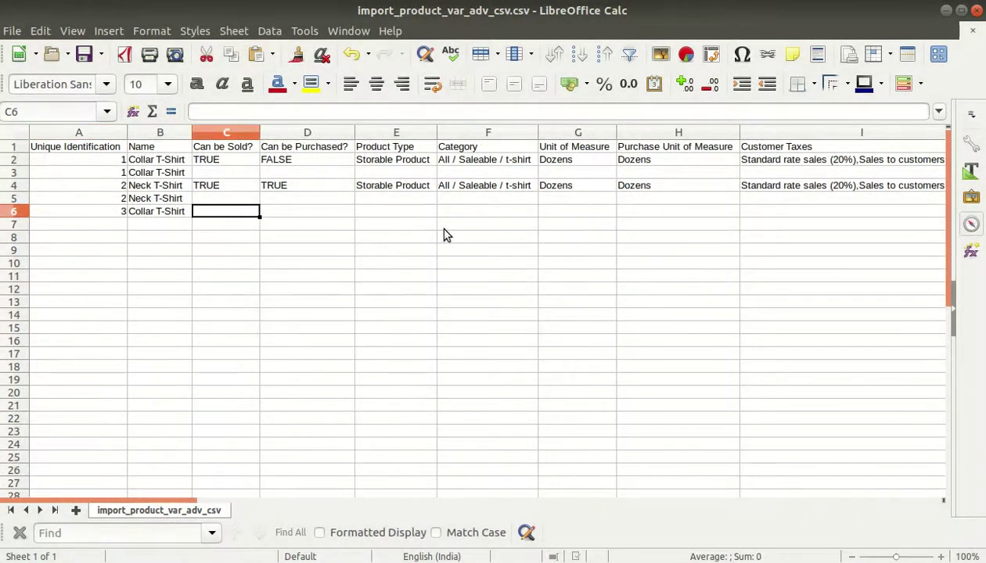
pyautogui.press('Left')
pyautogui.press('Left')
pyautogui.press('Right')
pyautogui.press('Right')
pyautogui.press('Right')
pyautogui.press('Right')
pyautogui.press('Right')
pyautogui.press('Right')
pyautogui.press('Right')
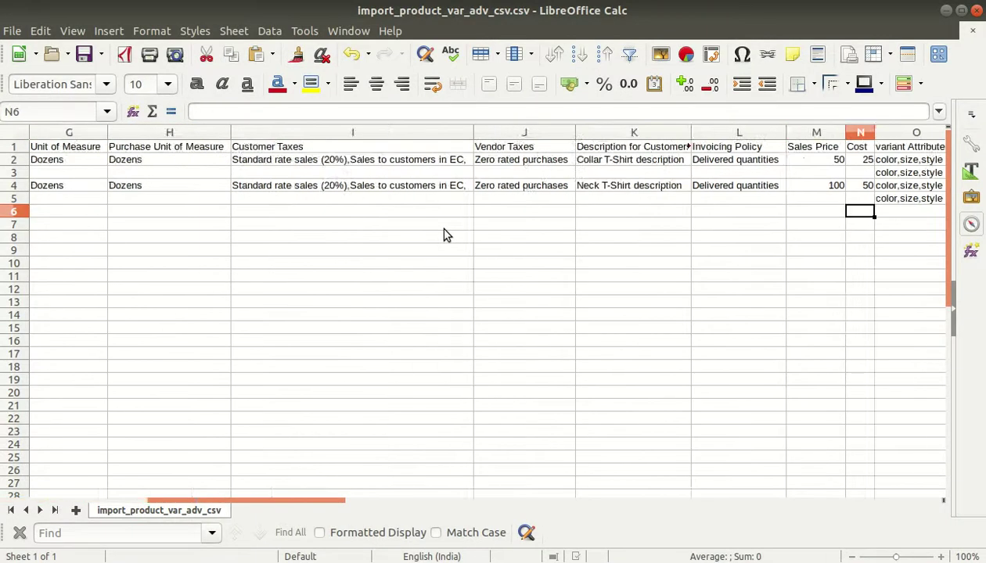
pyautogui.press('Right')
pyautogui.press('Right')
pyautogui.press('Right')
pyautogui.press('Left')
pyautogui.press('Right')
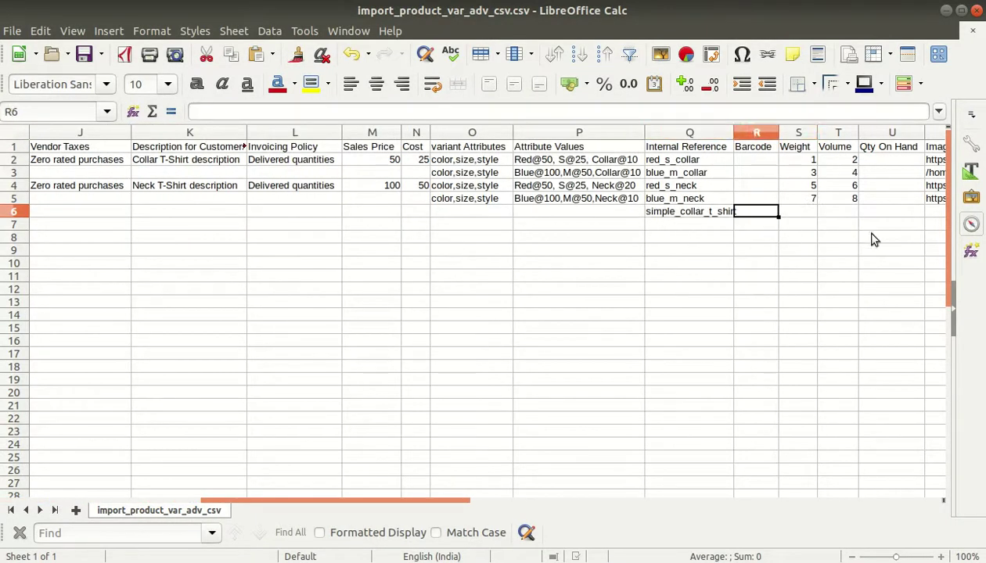
pyautogui.press('Right')
pyautogui.press('Right')
pyautogui.press('Right')
pyautogui.press('Right')
pyautogui.press('Right')
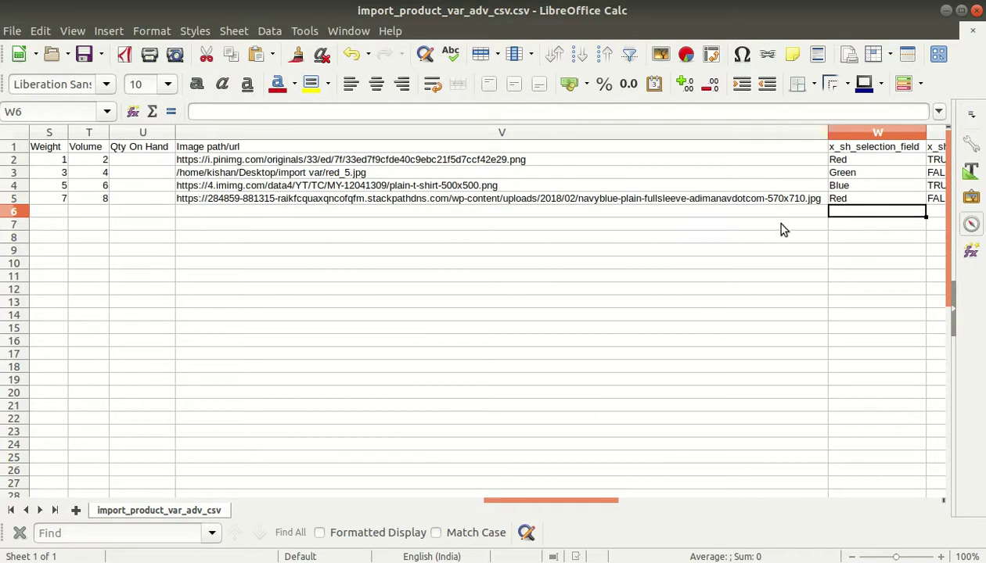
# Filter Odoo Products by 'shirt' instead of 'collar' and show them as a list.
pyautogui.hotkey('alt', 'Tab')
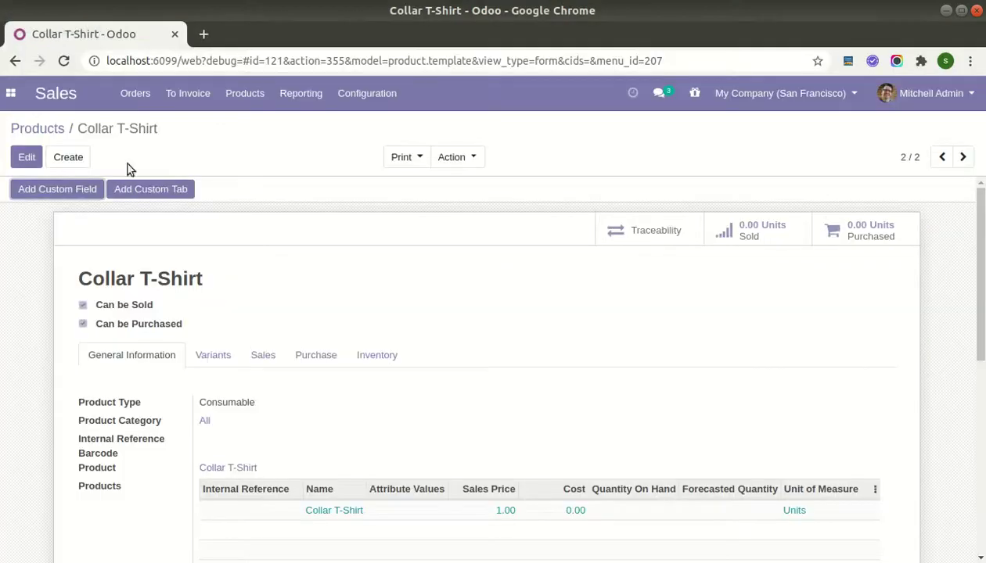
pyautogui.click(54, 130)
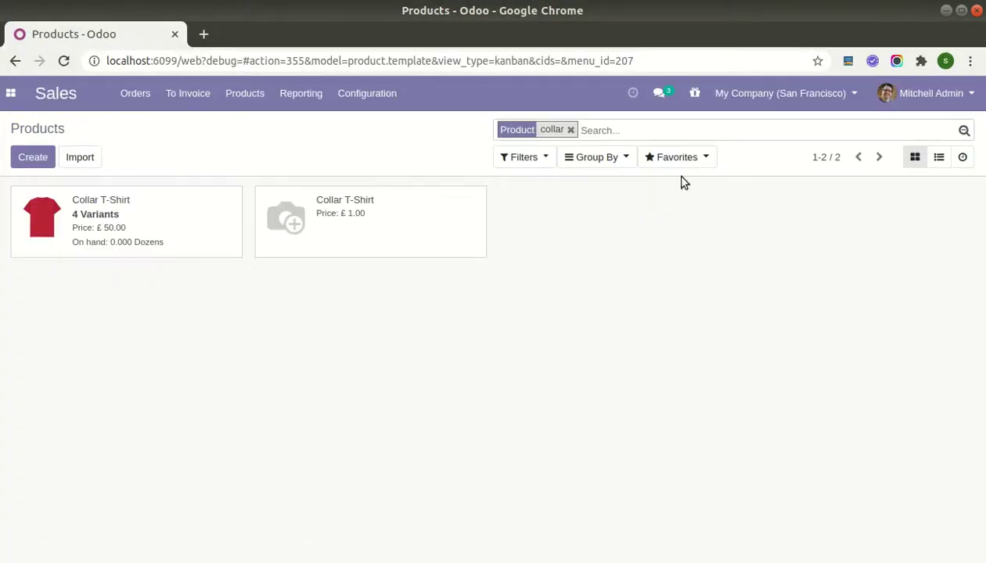
pyautogui.click(571, 129)
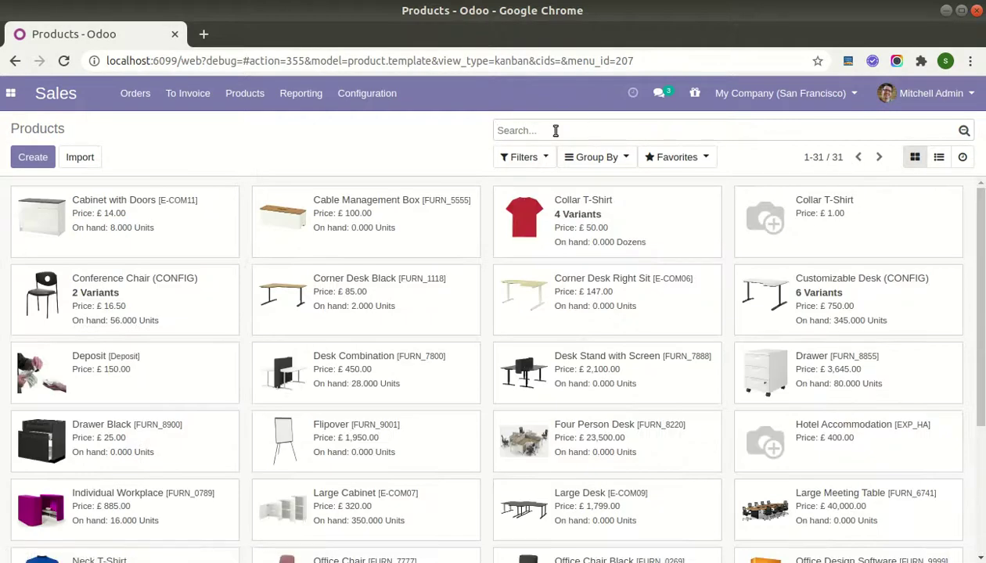
pyautogui.write('shirt')
pyautogui.press('Return')
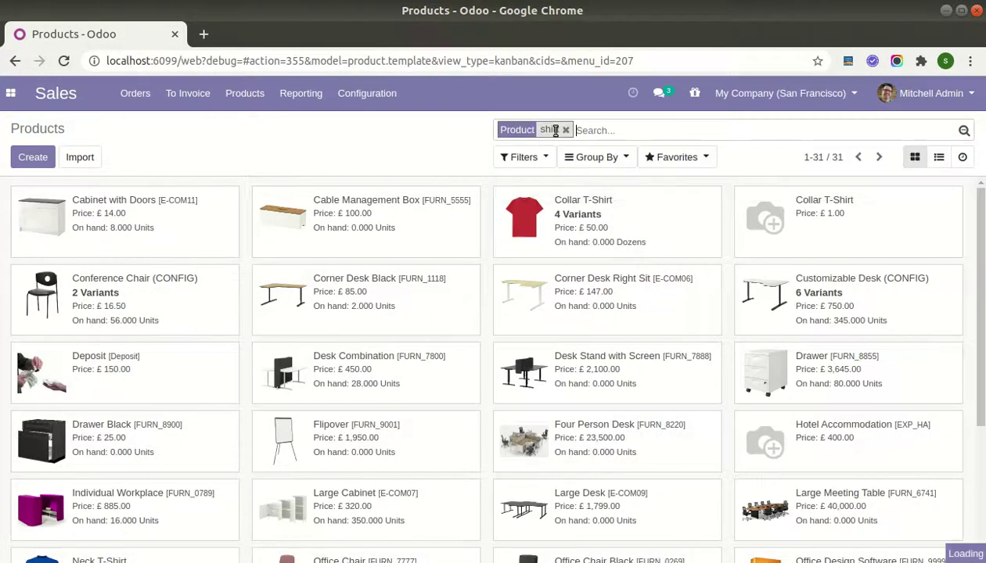
pyautogui.click(939, 157)
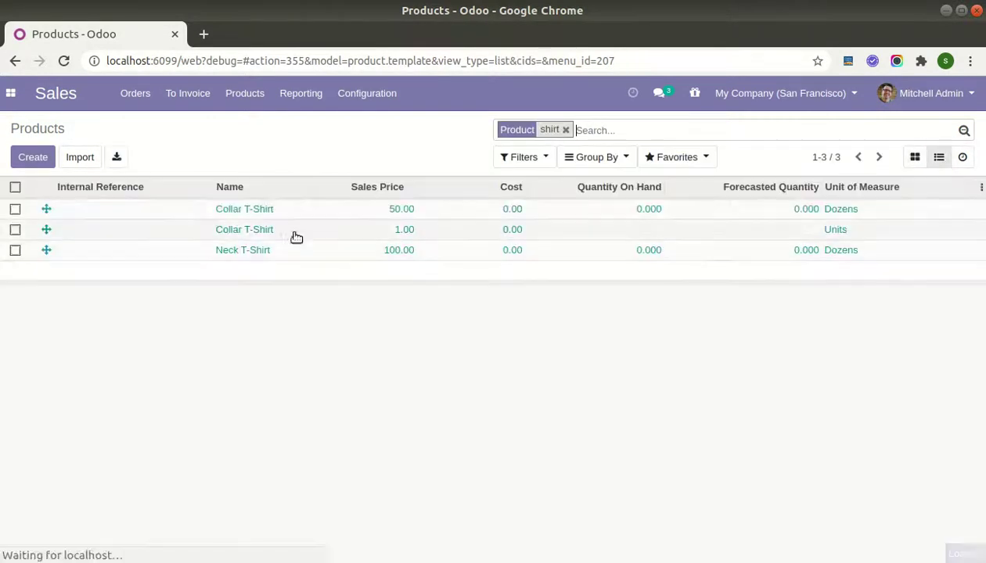
# Archive all three shirt products and clear the filter, leaving 28 products.
pyautogui.click(14, 187)
pyautogui.click(450, 157)
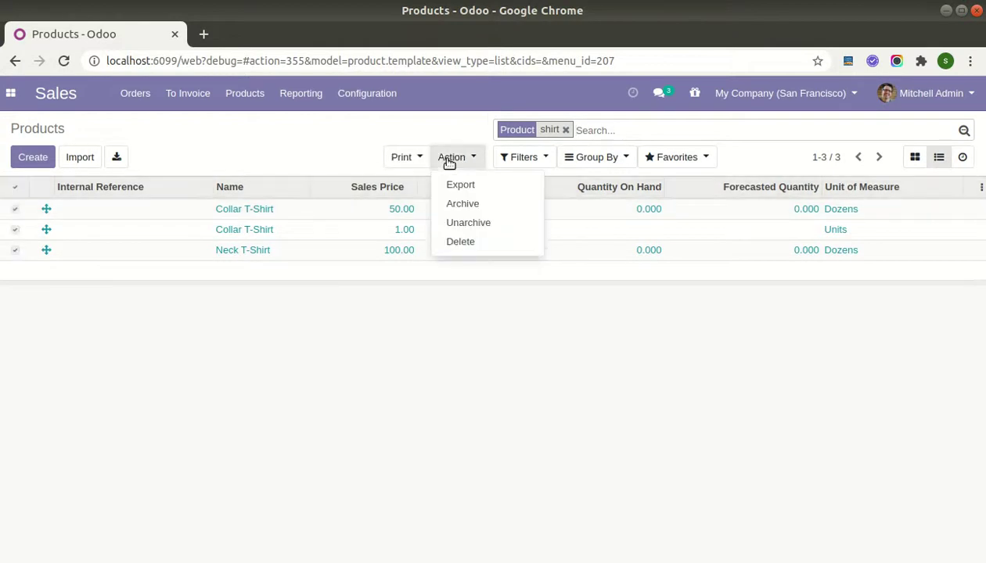
pyautogui.click(472, 206)
pyautogui.click(272, 193)
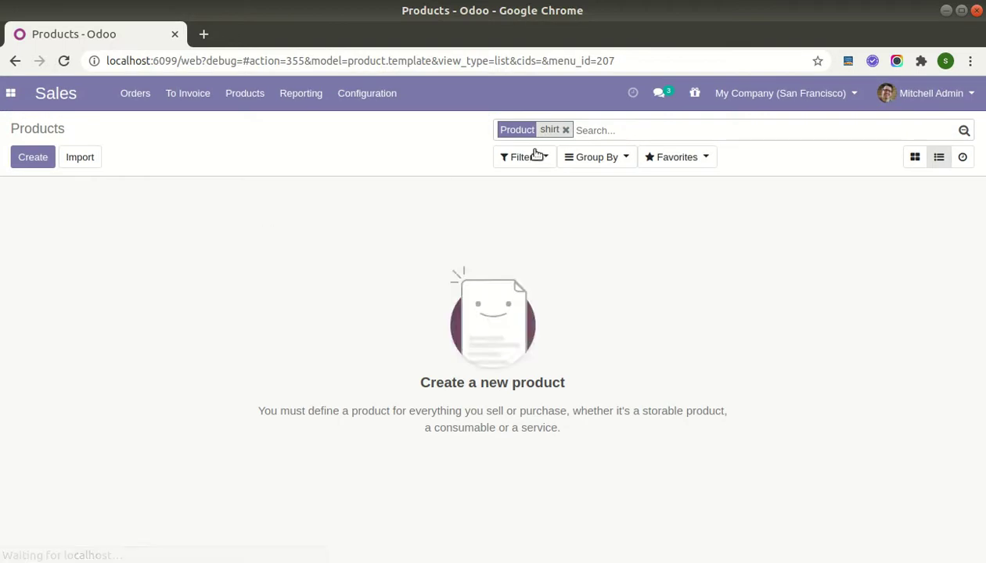
pyautogui.click(565, 130)
# Open and close the product variant import form, then check row 3's image path in Calc.
pyautogui.click(244, 93)
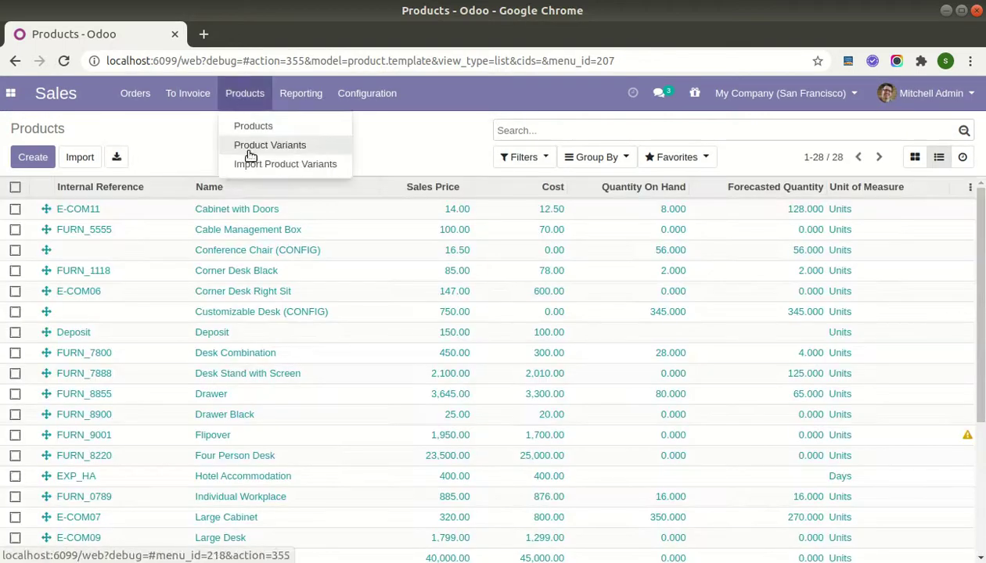
pyautogui.click(245, 163)
pyautogui.press('Escape')
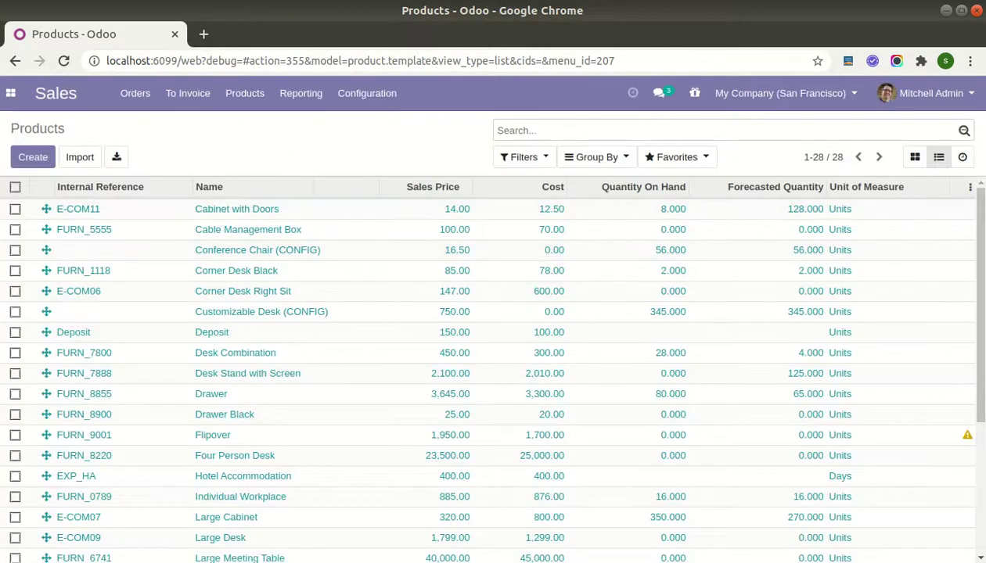
pyautogui.hotkey('alt', 'Tab')
pyautogui.click(733, 172)
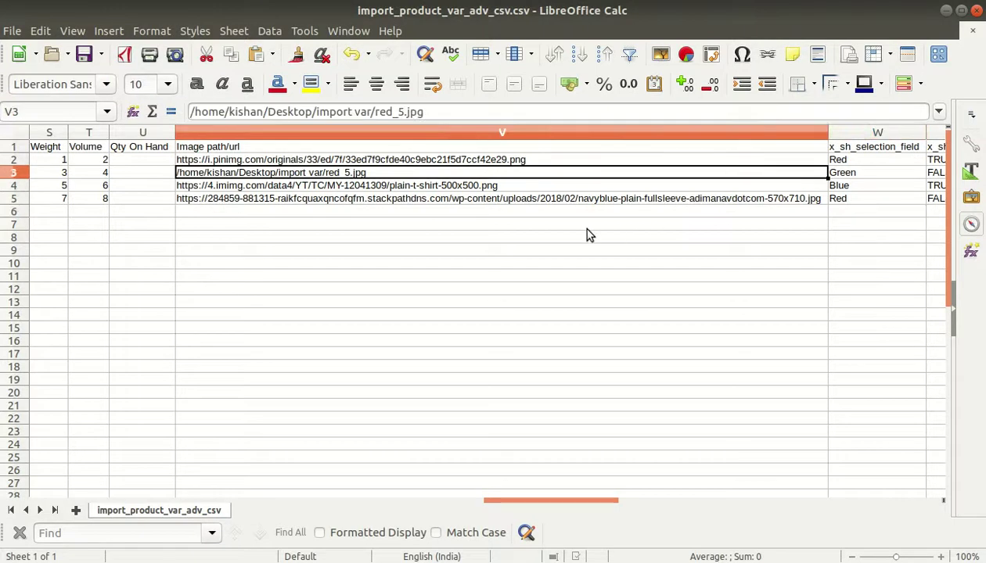
# Check the CSV's internal reference cells, including simple_collar_t_shirt in Q6, then return to Odoo.
pyautogui.press('Left')
pyautogui.press('Left')
pyautogui.press('Left')
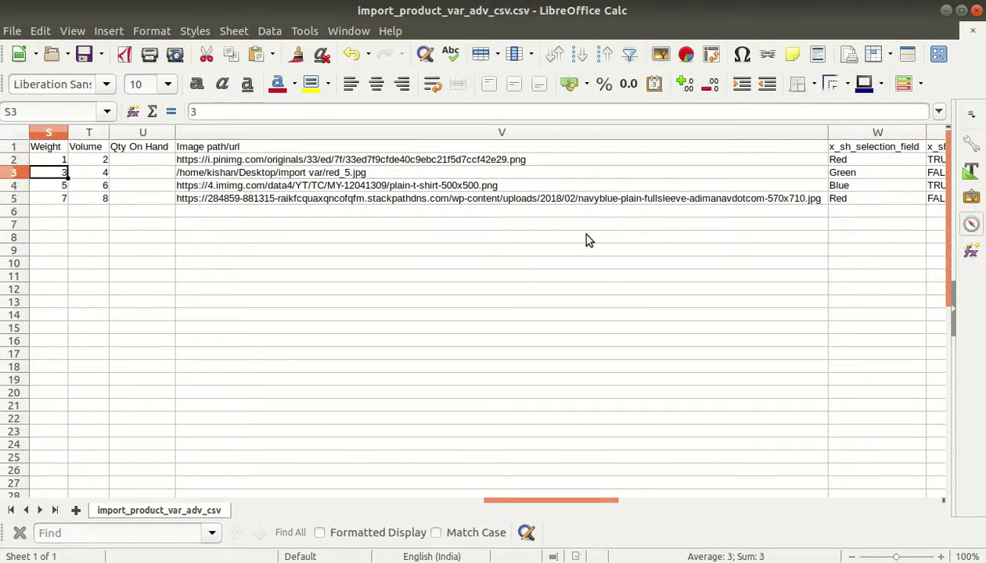
pyautogui.press('Left')
pyautogui.press('Left')
pyautogui.press('Right')
pyautogui.press('Down')
pyautogui.press('Left')
pyautogui.press('Down')
pyautogui.press('Down')
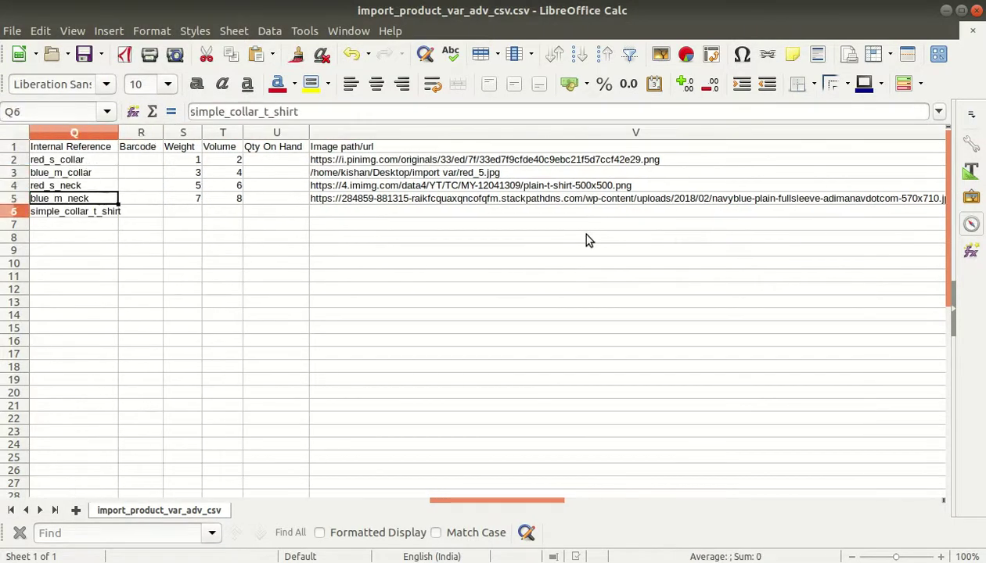
pyautogui.press('Left')
pyautogui.press('Left')
pyautogui.press('Right')
pyautogui.press('Right')
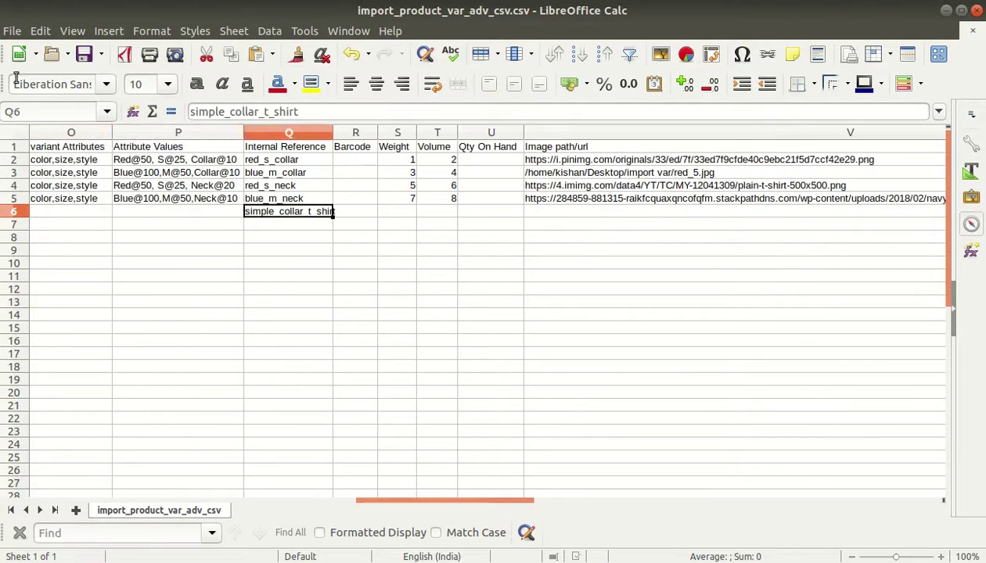
pyautogui.hotkey('alt', 'Tab')
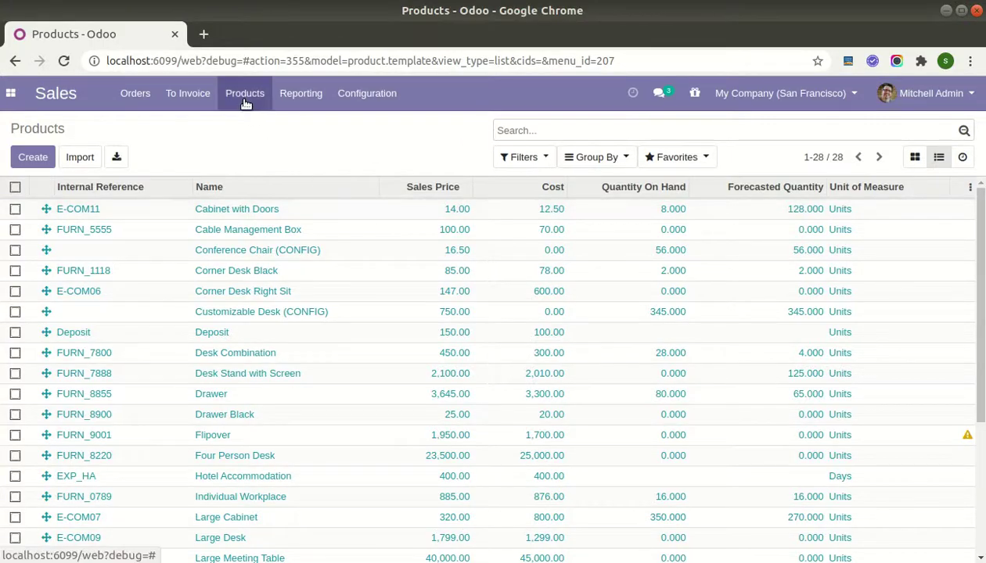
# Import import_product_var_adv_csv.csv as create-or-update by Internal Reference, importing 5 records.
pyautogui.click(245, 95)
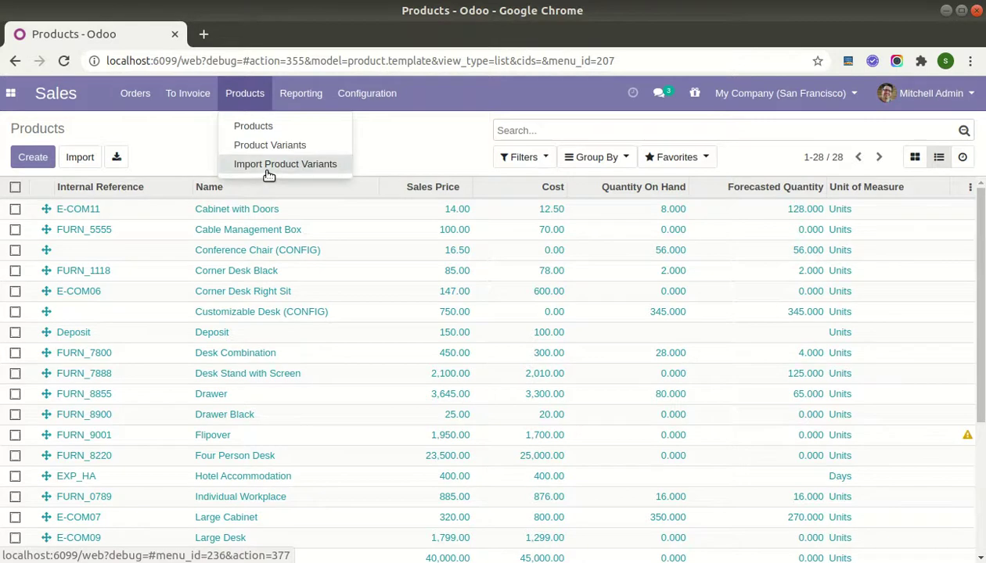
pyautogui.click(269, 173)
pyautogui.click(295, 226)
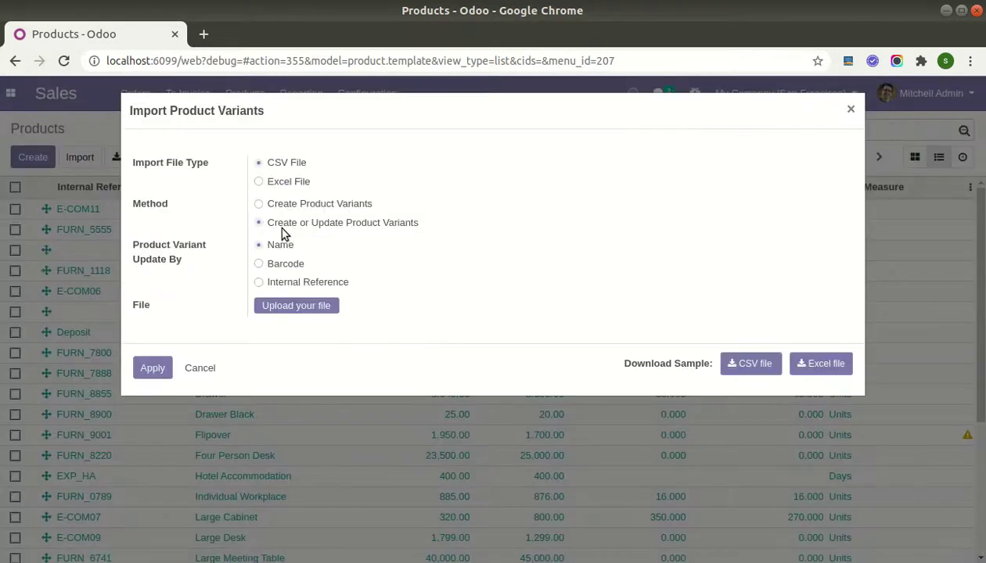
pyautogui.click(277, 283)
pyautogui.click(305, 311)
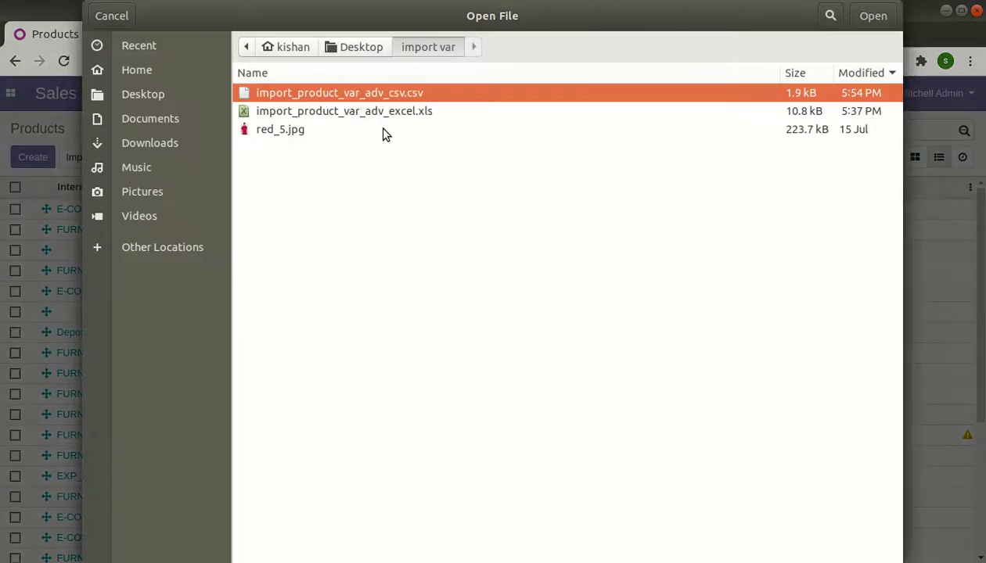
pyautogui.doubleClick(344, 101)
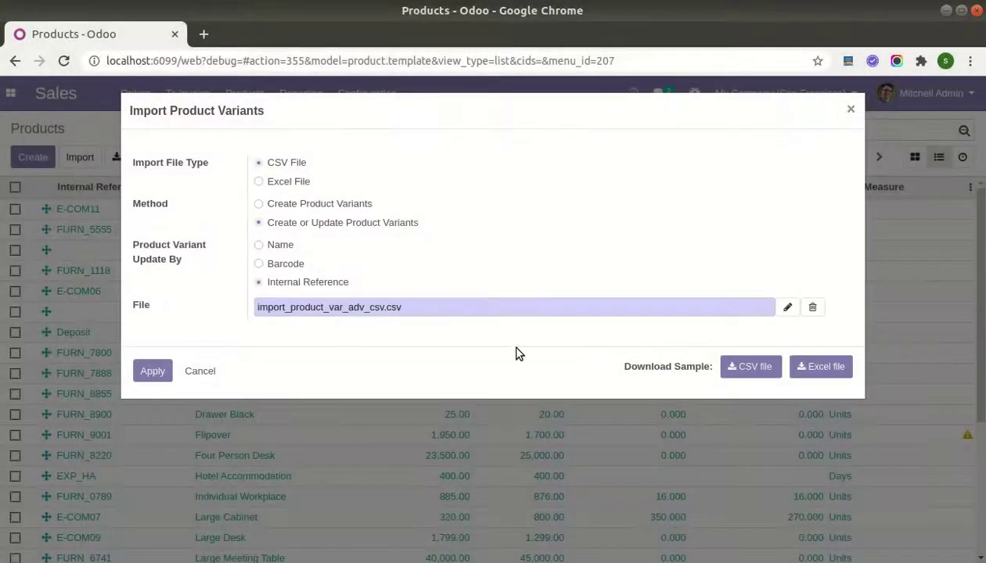
pyautogui.click(154, 373)
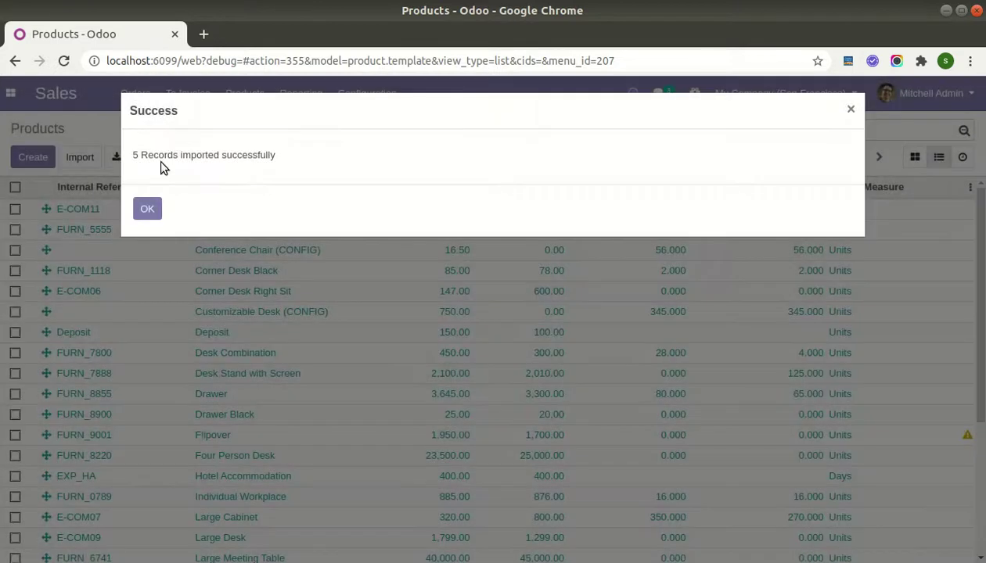
pyautogui.click(149, 209)
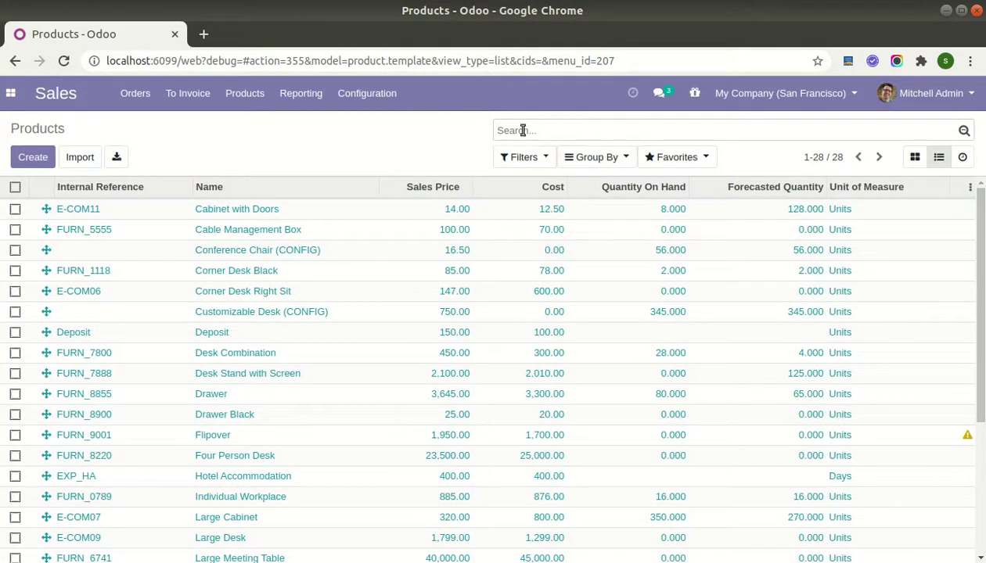
# Search Products for 'collar' and open the simple_collar_t_shirt Collar T-Shirt.
pyautogui.click(523, 130)
pyautogui.write('collar')
pyautogui.press('Return')
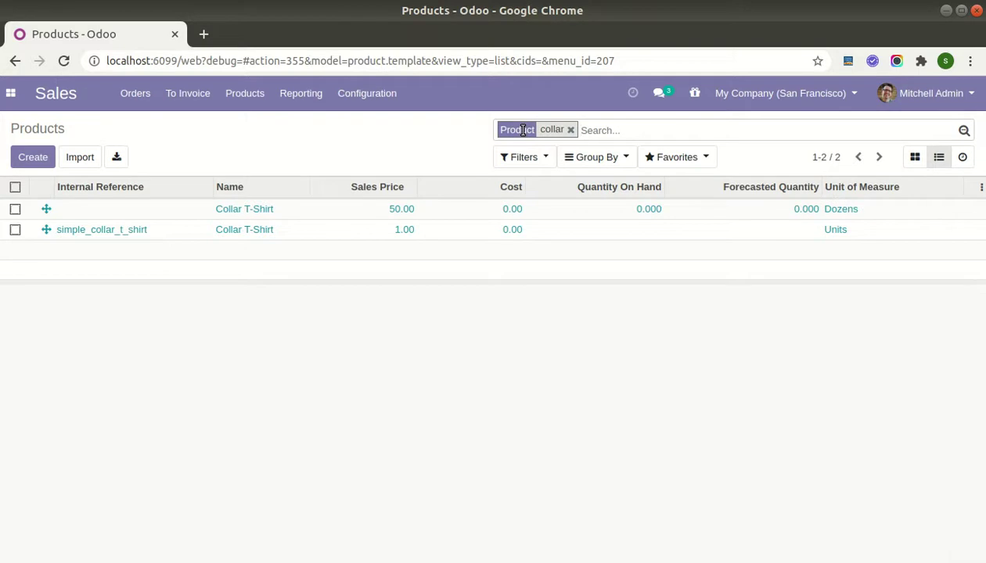
pyautogui.click(194, 229)
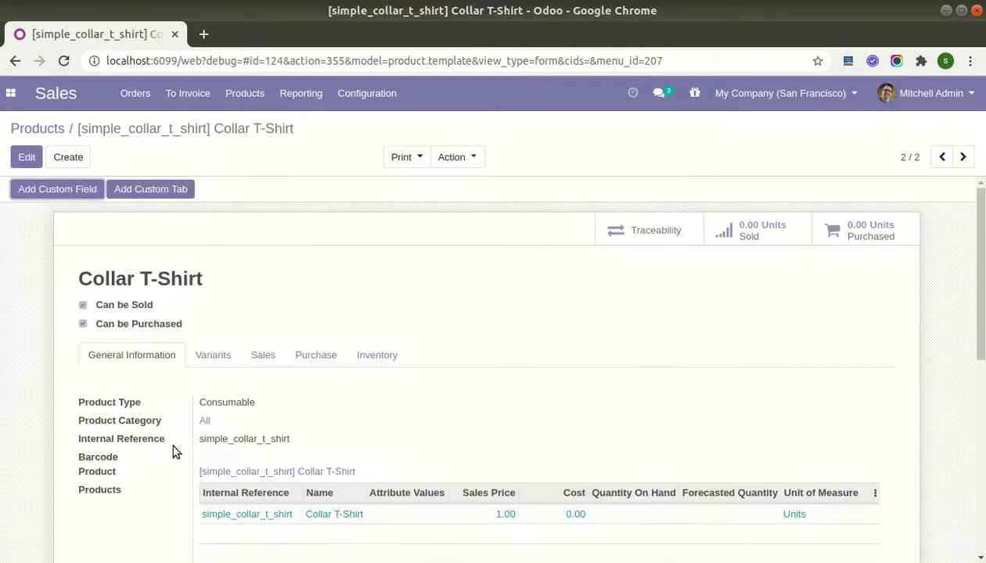
# Back in the CSV, check the internal reference column, including blue_m_neck in Q5.
pyautogui.click(20, 263)
pyautogui.click(489, 235)
pyautogui.click(311, 200)
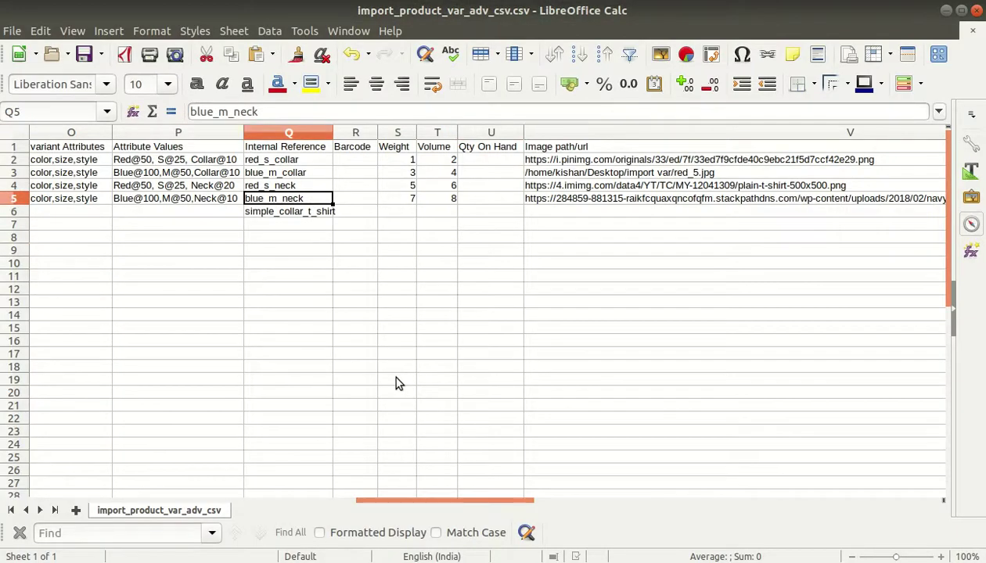
pyautogui.press('Left')
pyautogui.press('Left')
pyautogui.press('Left')
pyautogui.press('Right')
pyautogui.press('Right')
pyautogui.press('Right')
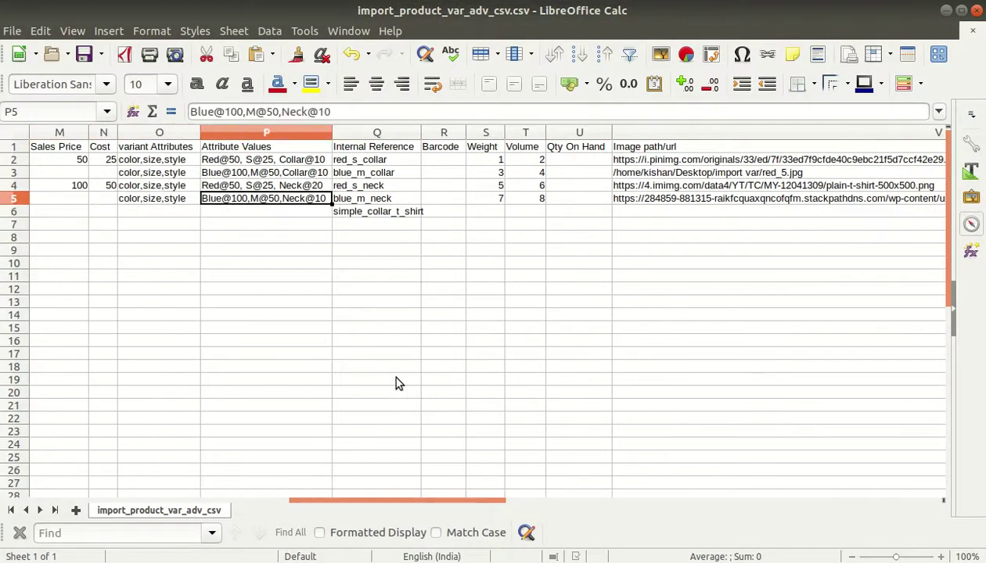
pyautogui.press('Up')
pyautogui.press('Up')
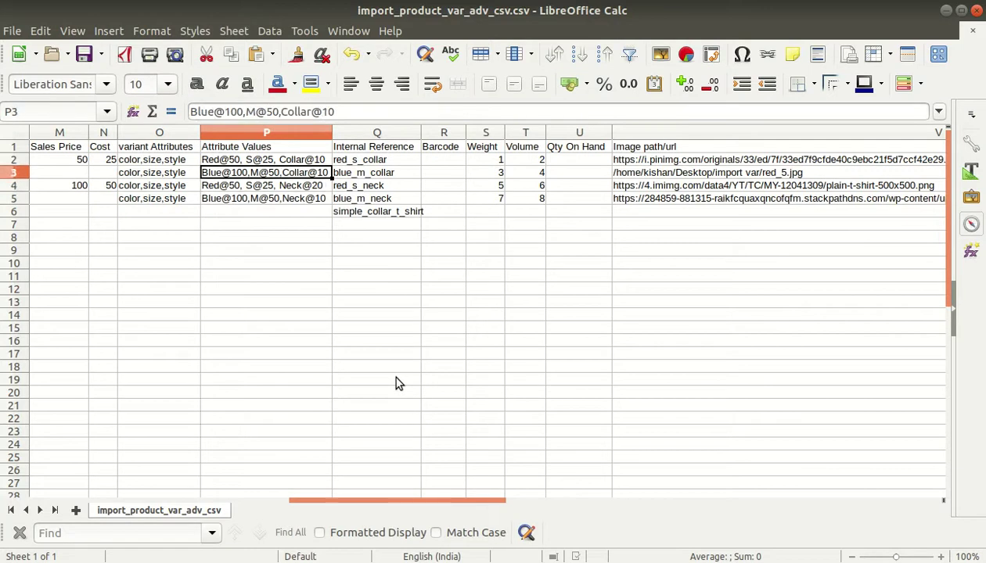
pyautogui.press('F2')
pyautogui.press('Left')
pyautogui.press('Left')
pyautogui.press('Left')
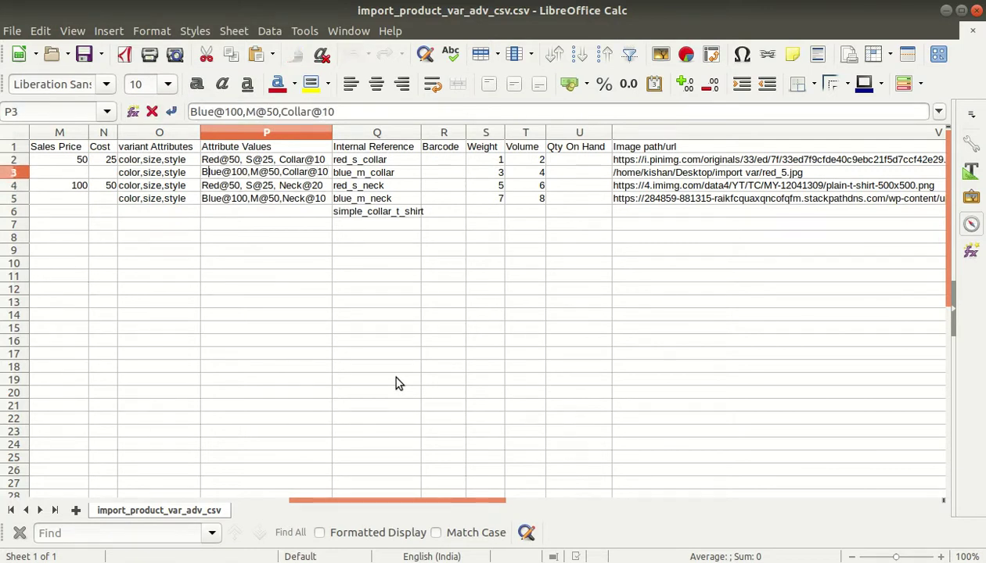
pyautogui.press('Delete')
pyautogui.press('Delete')
pyautogui.press('Delete')
pyautogui.press('Delete')
pyautogui.write('G')
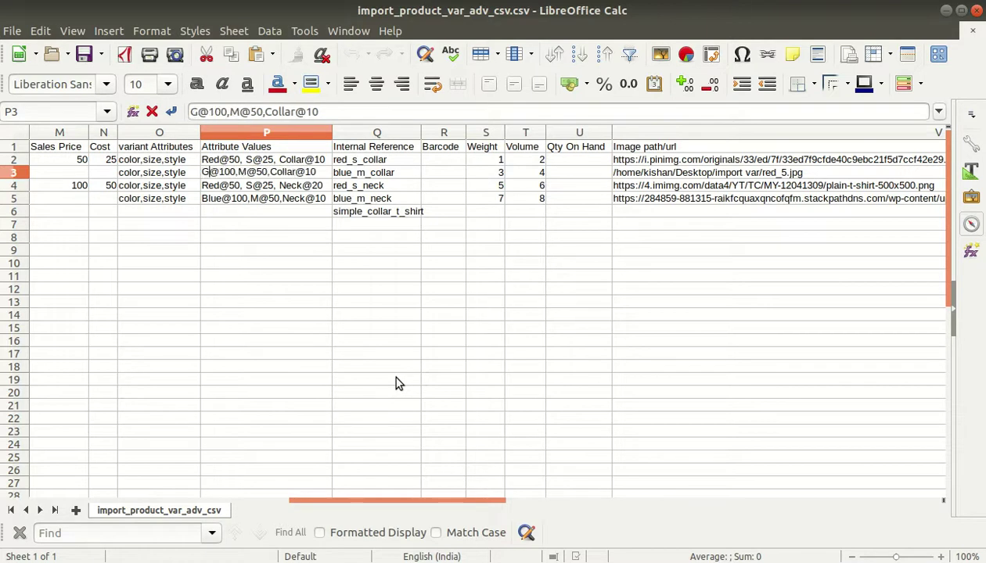
pyautogui.write('reen')
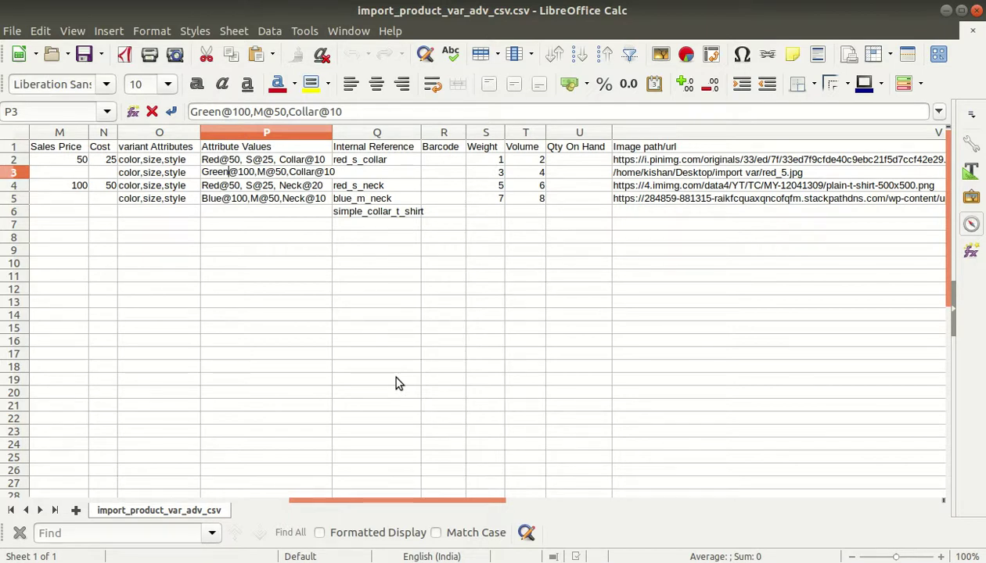
pyautogui.press('BackSpace')
pyautogui.press('BackSpace')
pyautogui.press('BackSpace')
pyautogui.write('e')
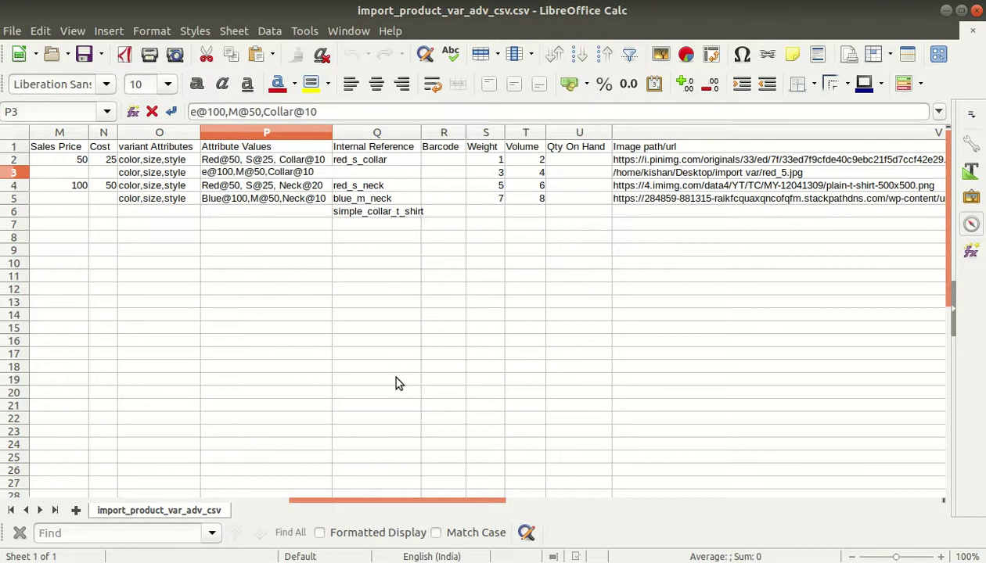
pyautogui.write('Blu')
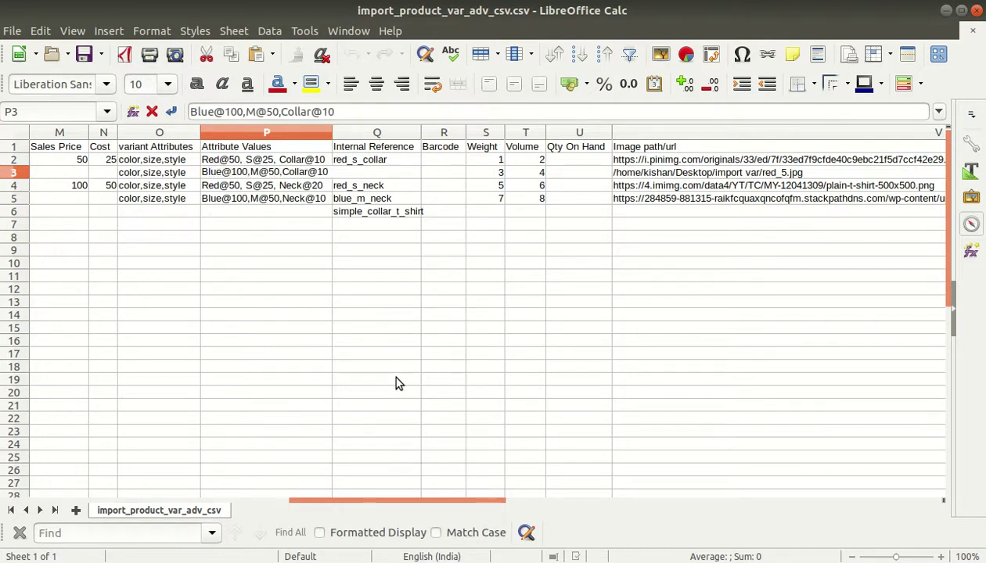
pyautogui.click(395, 384)
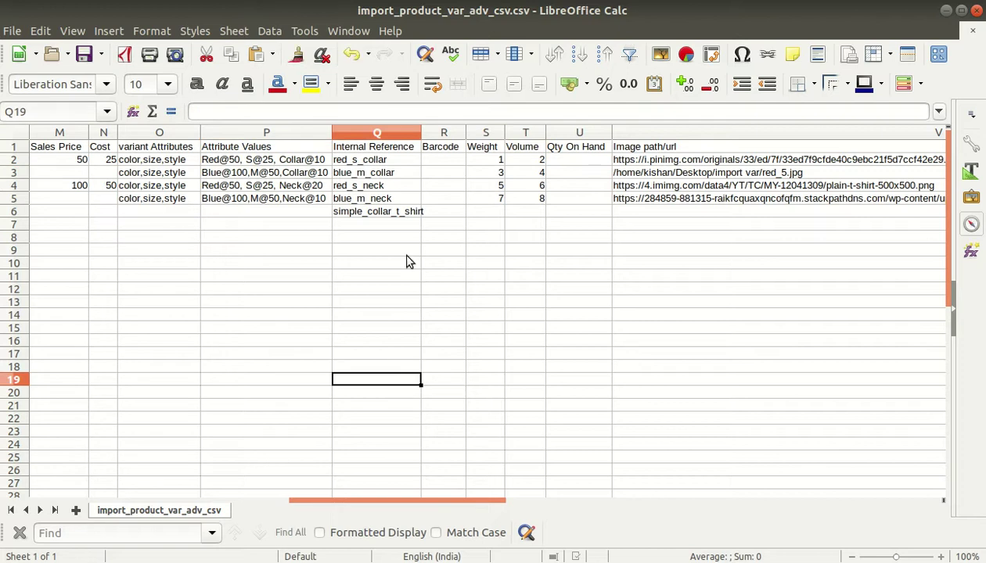
# Widen columns P and Q so the full attribute values are visible.
pyautogui.moveTo(332, 133); pyautogui.dragTo(411, 135)
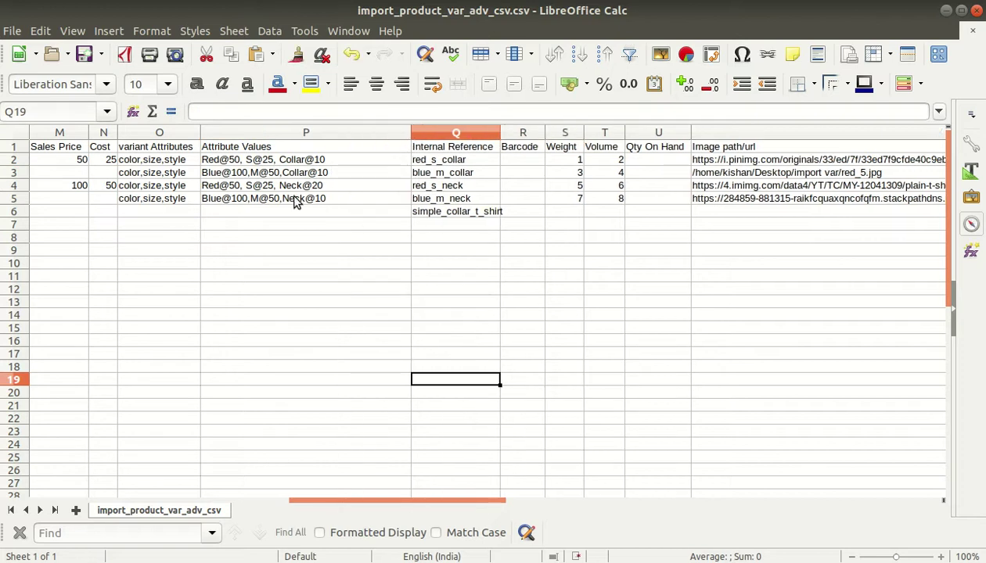
pyautogui.moveTo(500, 133); pyautogui.dragTo(567, 133)
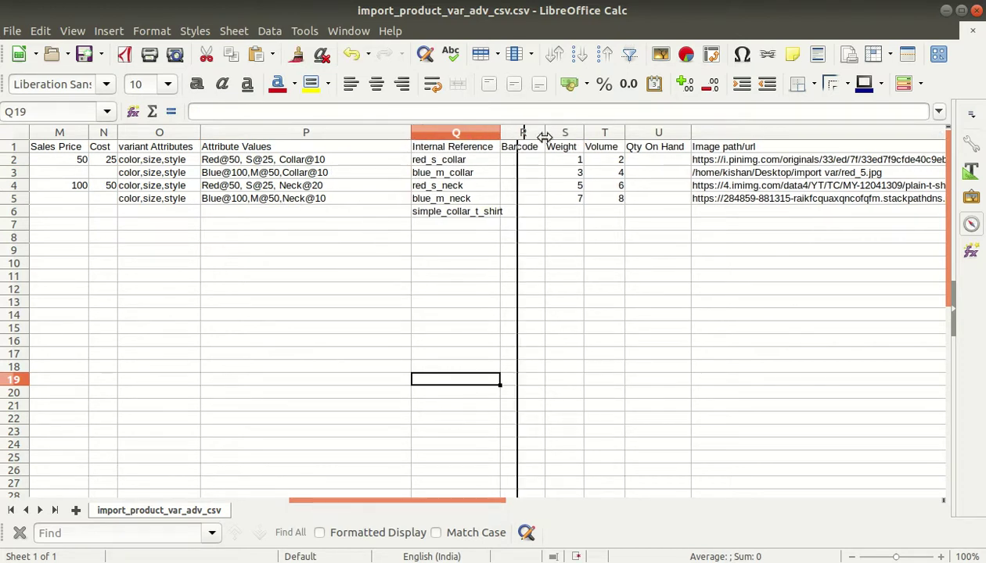
pyautogui.click(353, 213)
# Change cell P3 to Blue@50,XXL@50,Collar@10.
pyautogui.doubleClick(277, 173)
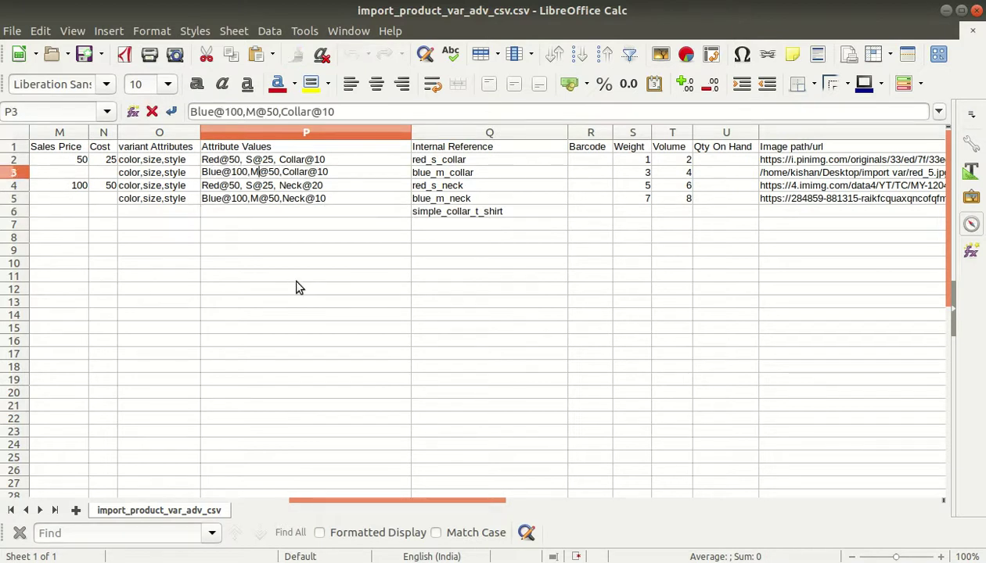
pyautogui.moveTo(222, 172); pyautogui.dragTo(202, 173)
pyautogui.moveTo(232, 172); pyautogui.dragTo(247, 172)
pyautogui.write('50')
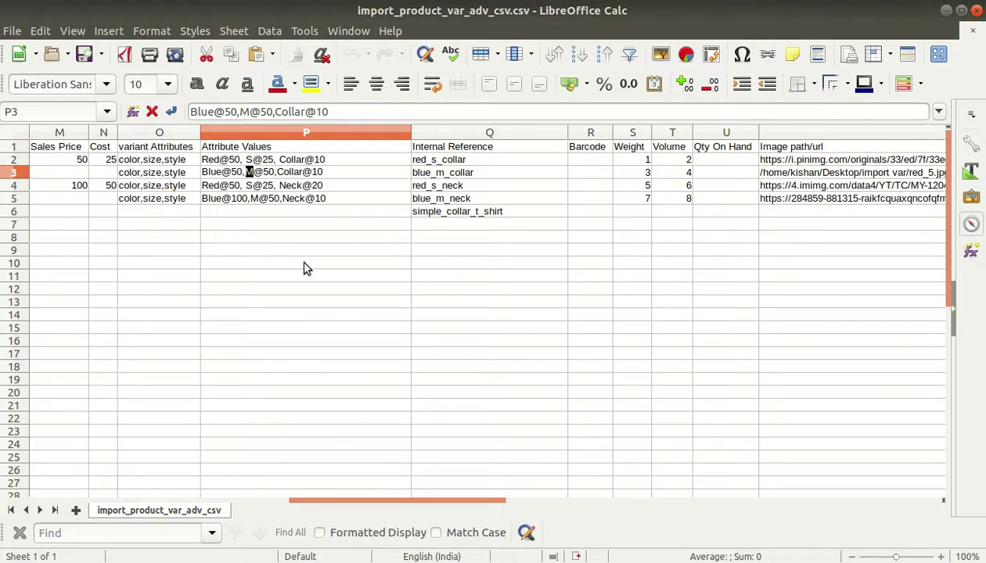
pyautogui.write('XXL')
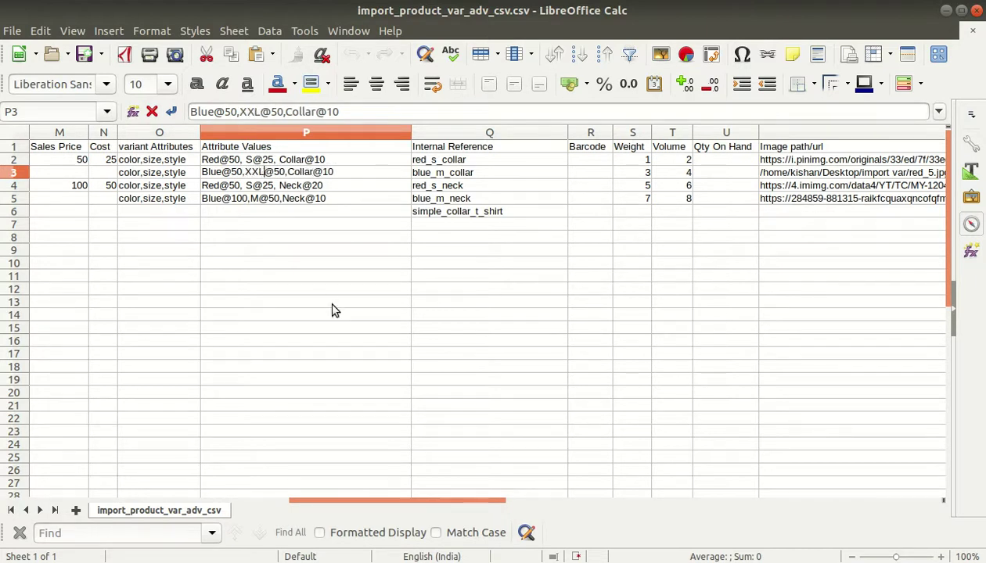
pyautogui.press('Return')
# Review the attribute values in rows 2–5 around column P, then go back to Odoo.
pyautogui.press('Up')
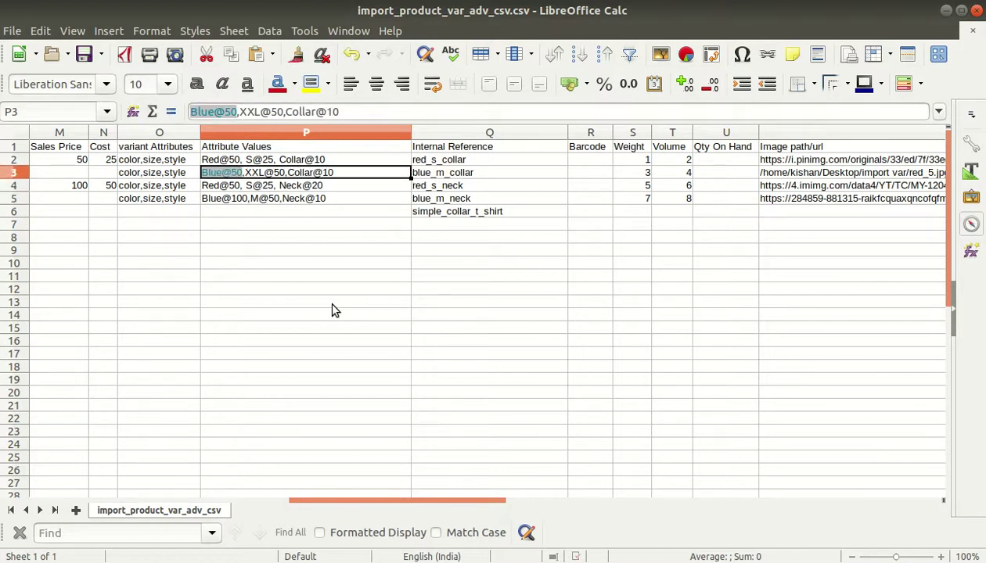
pyautogui.click(168, 174)
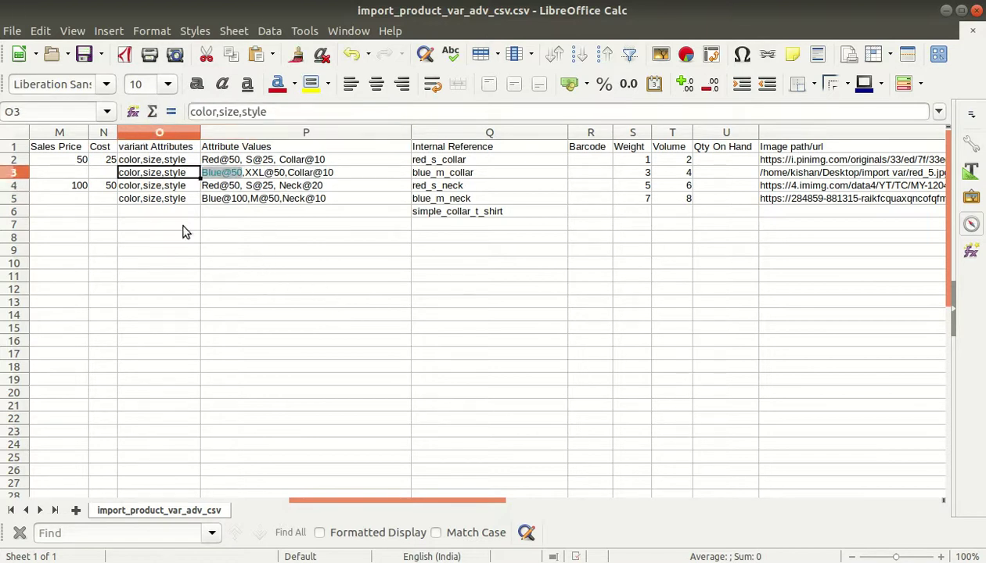
pyautogui.press('Right')
pyautogui.press('Right')
pyautogui.press('Left')
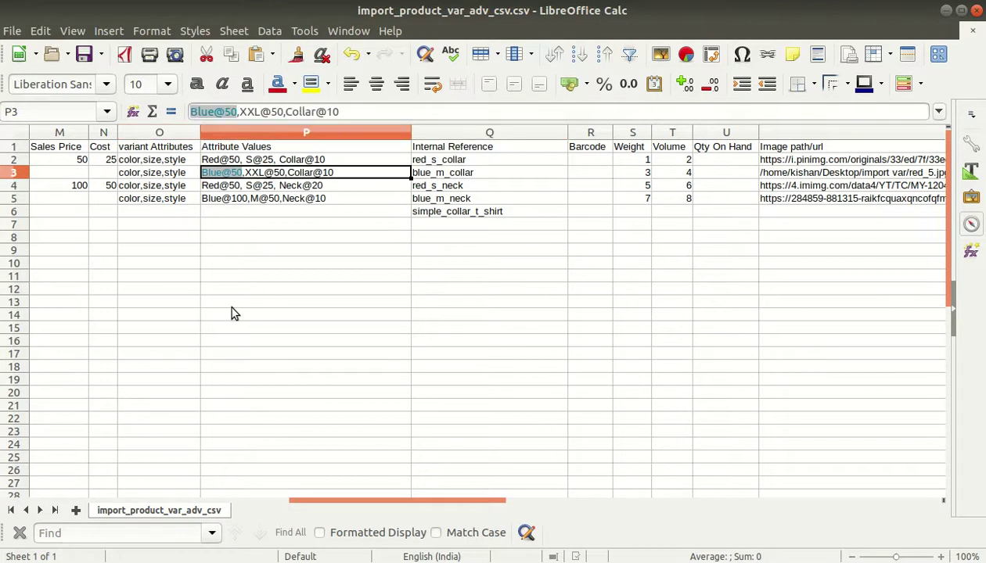
pyautogui.press('Right')
pyautogui.press('Right')
pyautogui.press('Left')
pyautogui.press('Left')
pyautogui.press('Left')
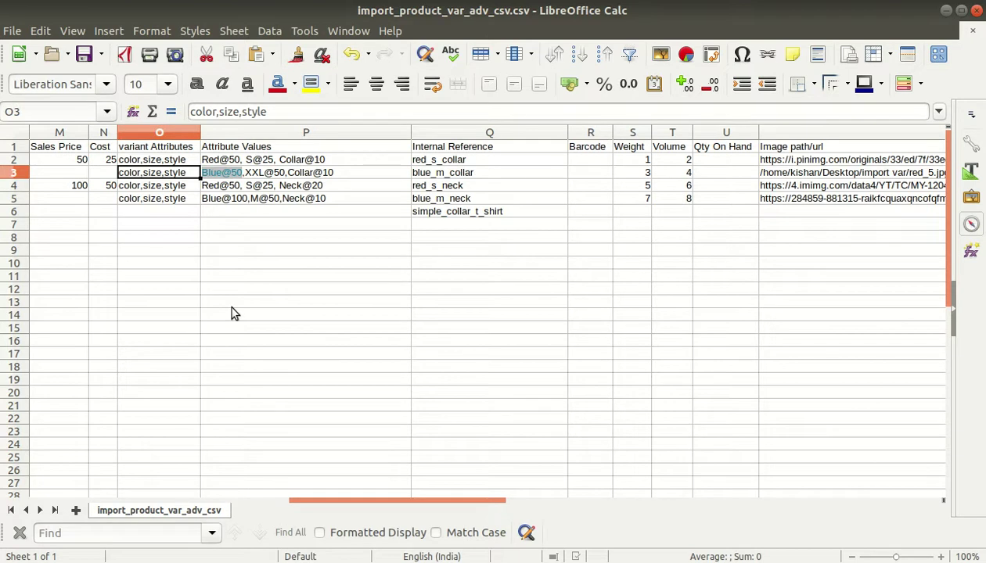
pyautogui.press('Left')
pyautogui.press('Right')
pyautogui.press('Right')
pyautogui.press('Left')
pyautogui.press('Left')
pyautogui.press('Right')
pyautogui.press('Up')
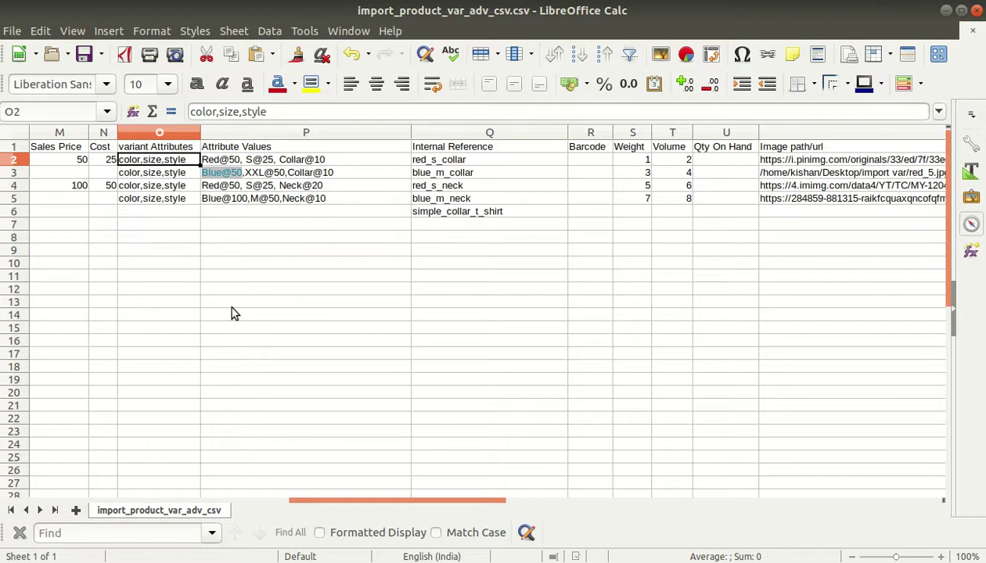
pyautogui.press('Down')
pyautogui.press('Down')
pyautogui.press('Up')
pyautogui.press('Up')
pyautogui.press('Right')
pyautogui.press('Down')
pyautogui.press('Down')
pyautogui.press('Left')
pyautogui.press('Down')
pyautogui.press('Right')
pyautogui.press('Up')
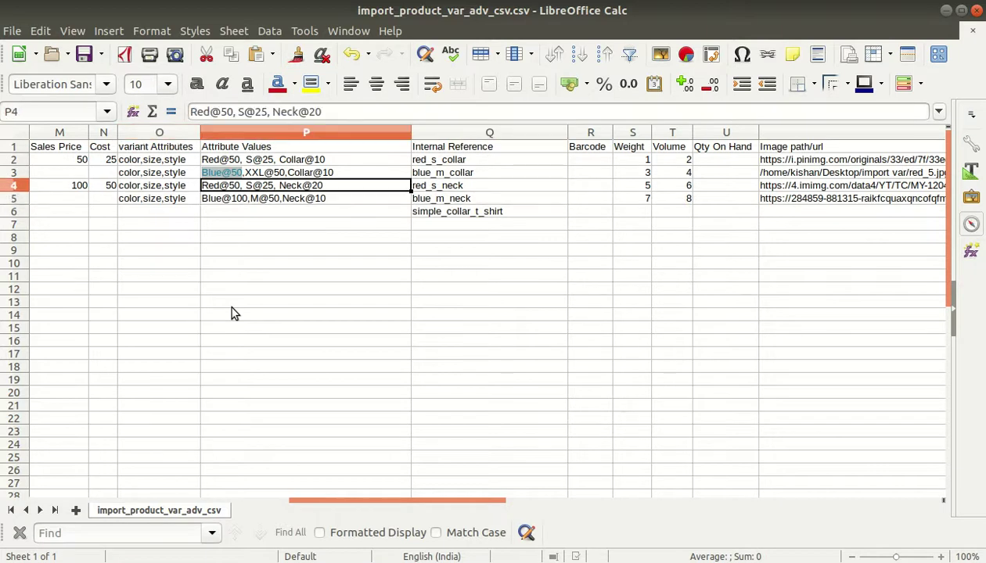
pyautogui.press('Left')
pyautogui.press('Left')
pyautogui.press('Left')
pyautogui.press('Left')
pyautogui.press('Left')
pyautogui.press('Left')
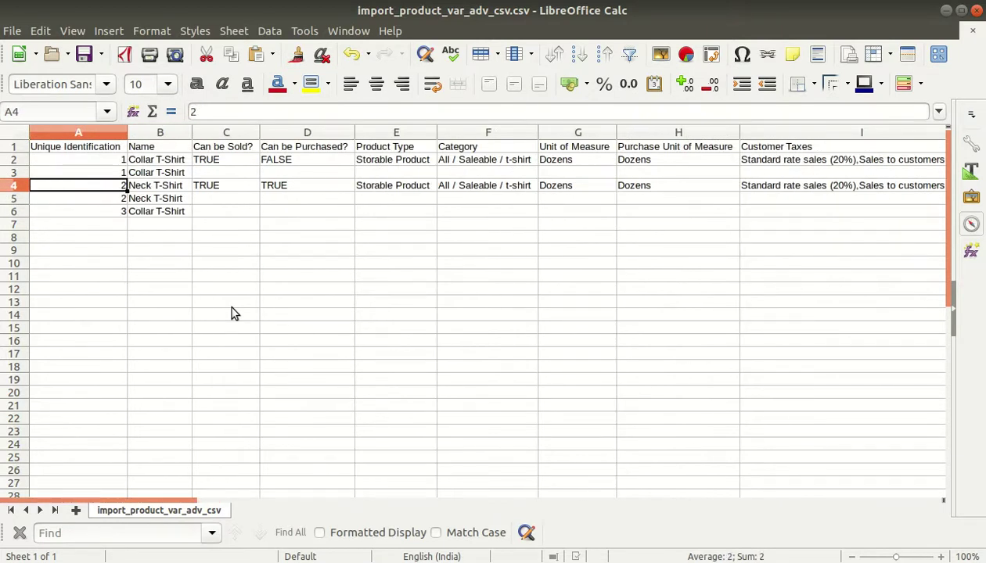
pyautogui.hotkey('alt', 'Tab')
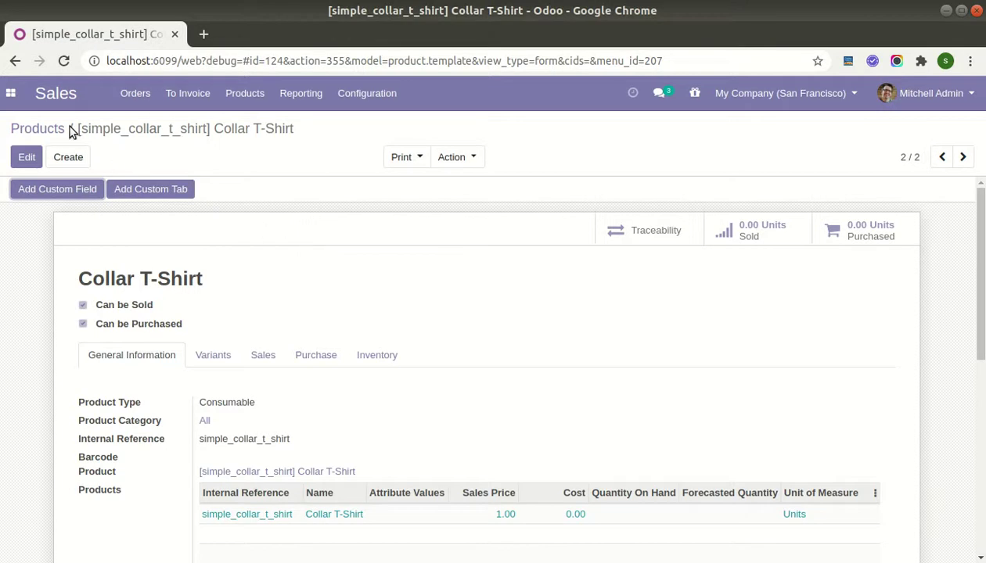
# Re-import import_product_var_adv_csv.csv as Create or Update by Internal Reference, importing 5 records.
pyautogui.click(244, 93)
pyautogui.click(270, 162)
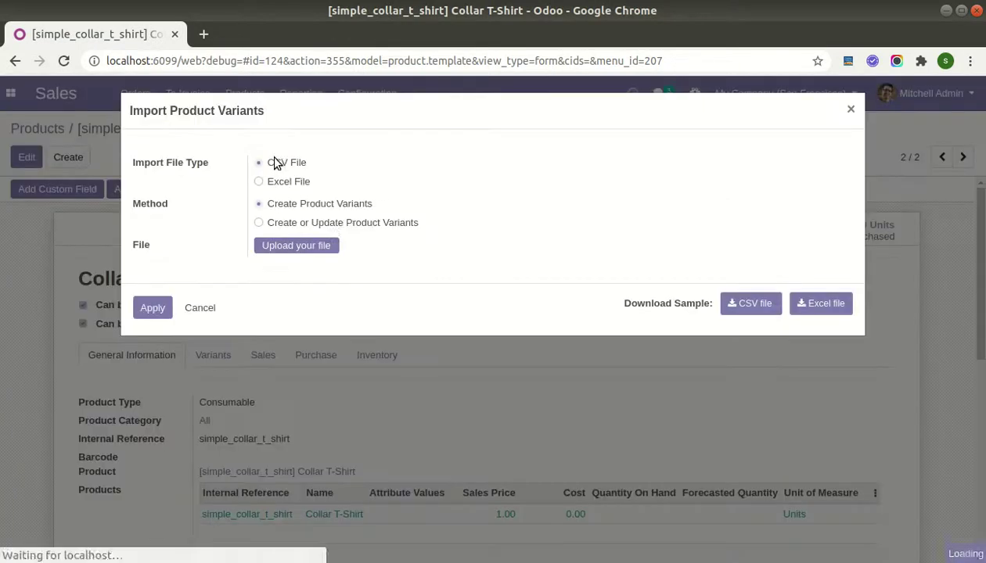
pyautogui.click(338, 225)
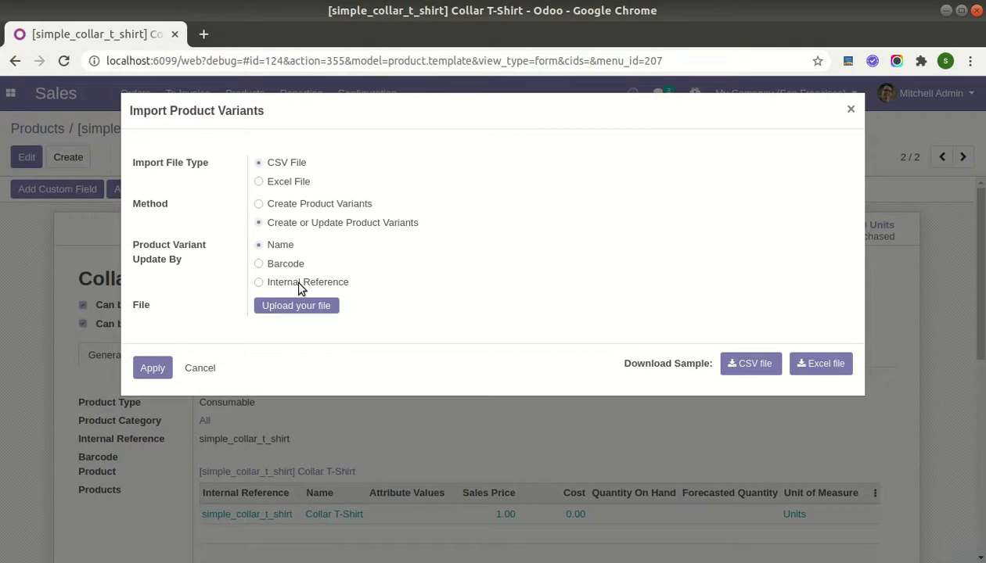
pyautogui.click(296, 306)
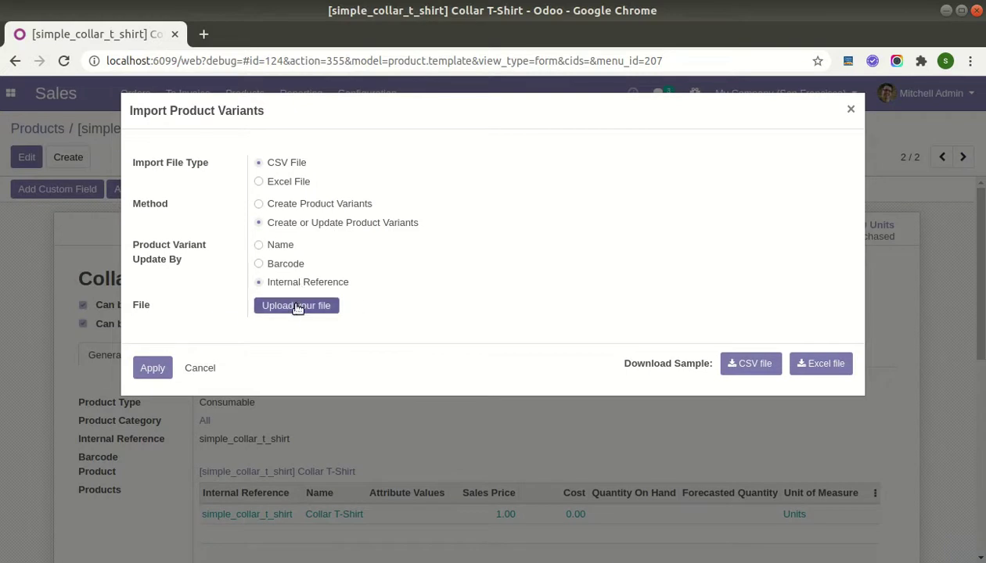
pyautogui.doubleClick(290, 93)
pyautogui.click(163, 376)
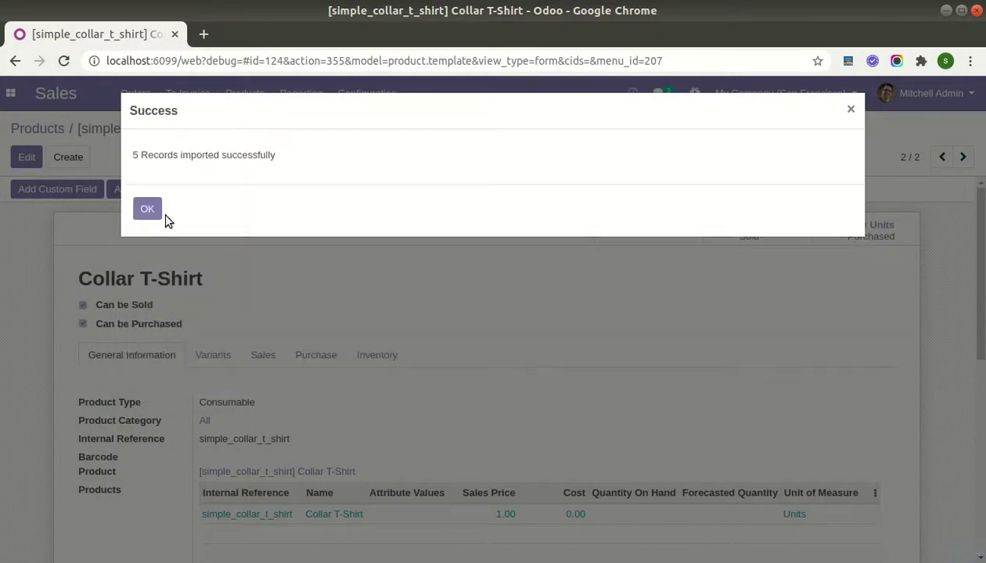
pyautogui.click(153, 211)
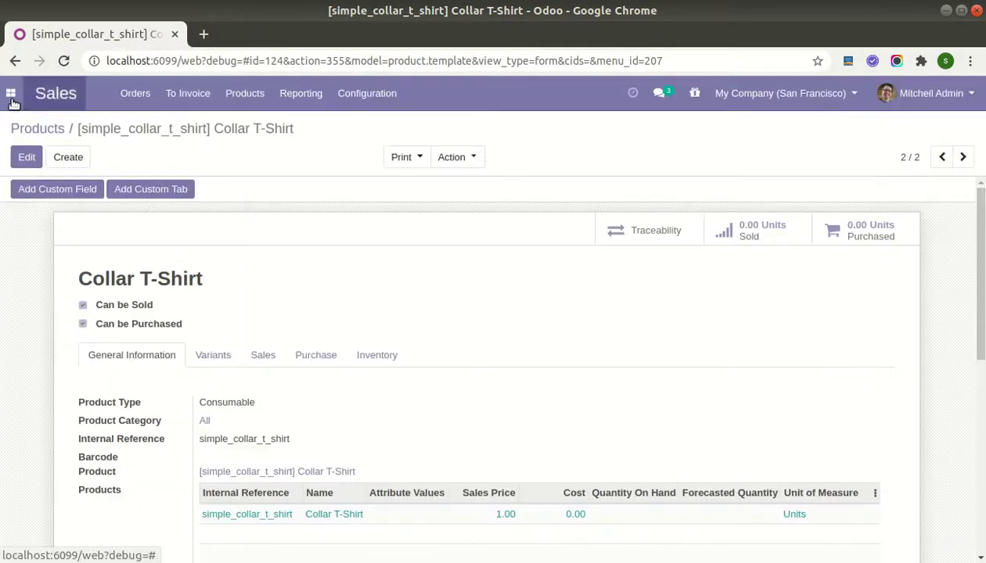
# Back in the Products list, replace the 'collar' filter with a search for 'shirt'.
pyautogui.click(36, 132)
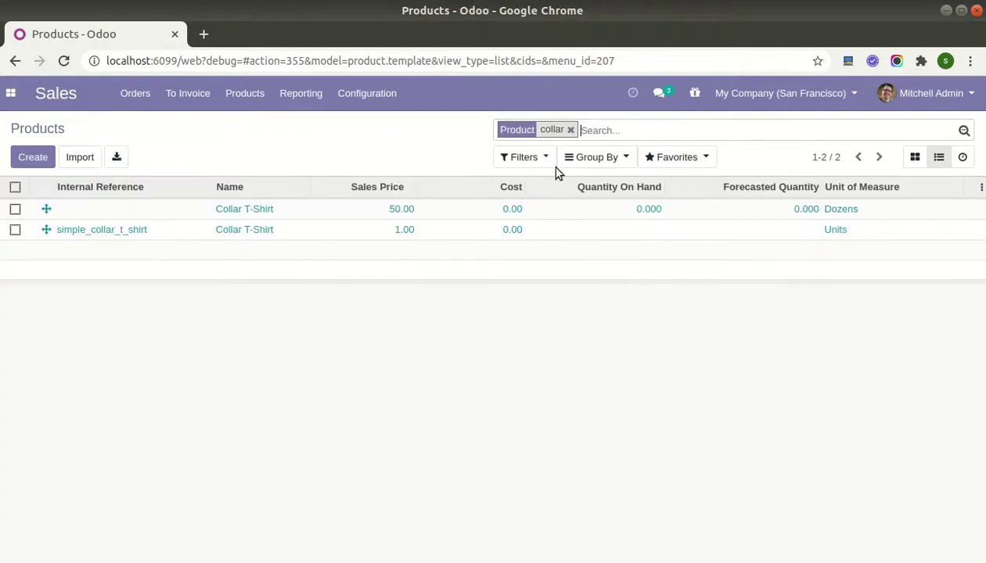
pyautogui.click(570, 130)
pyautogui.write('co')
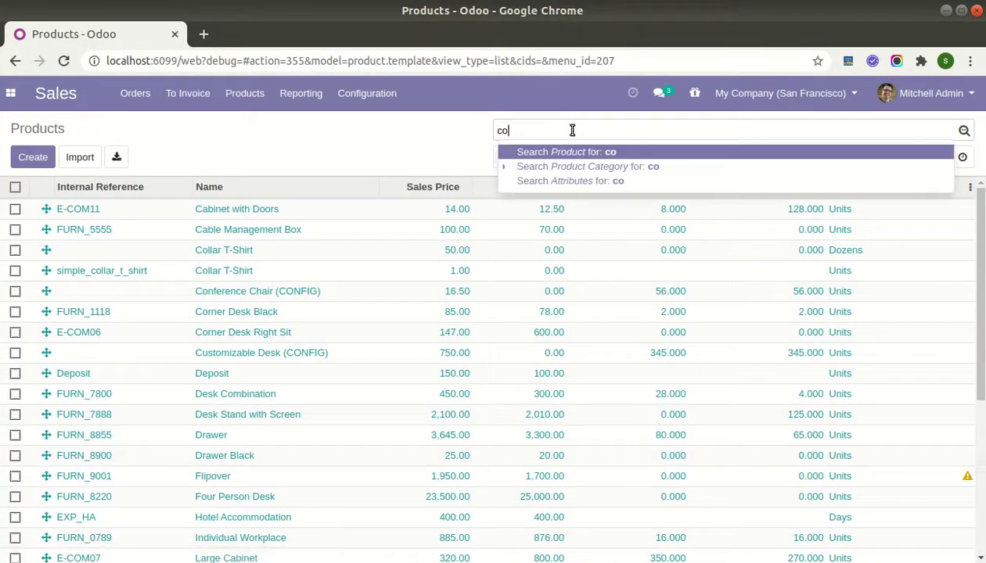
pyautogui.press('BackSpace')
pyautogui.write('shirt')
pyautogui.press('Return')
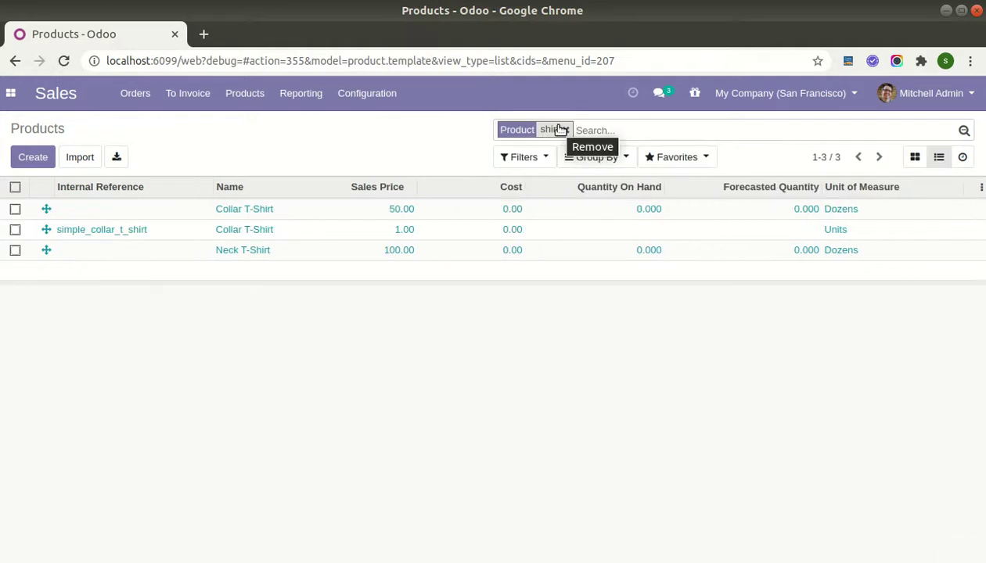
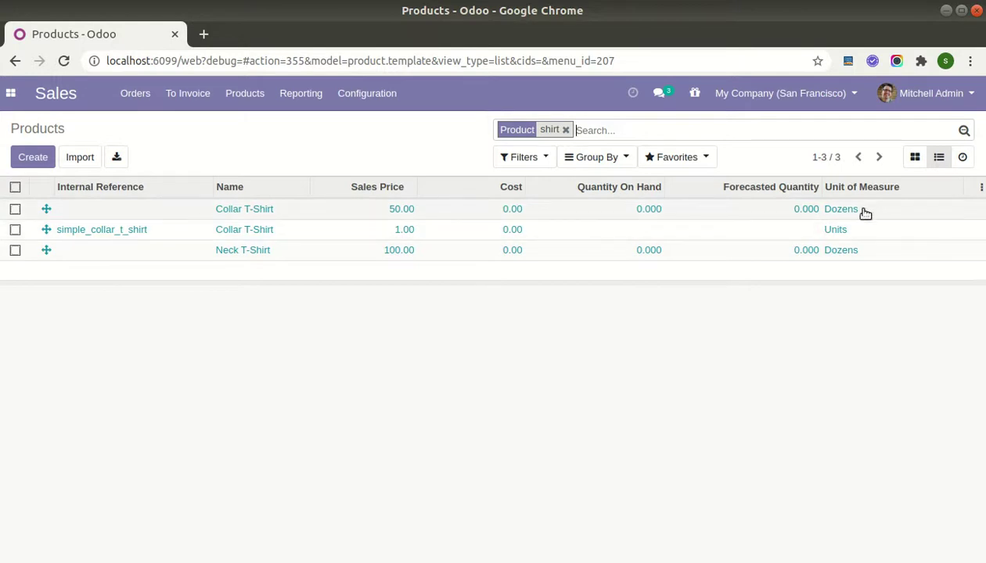
# Open the Collar T-Shirt product to view its attributes: color Red/Blue, size S/XXL, style Collar.
pyautogui.click(275, 212)
pyautogui.scroll(-1, 310, 410)
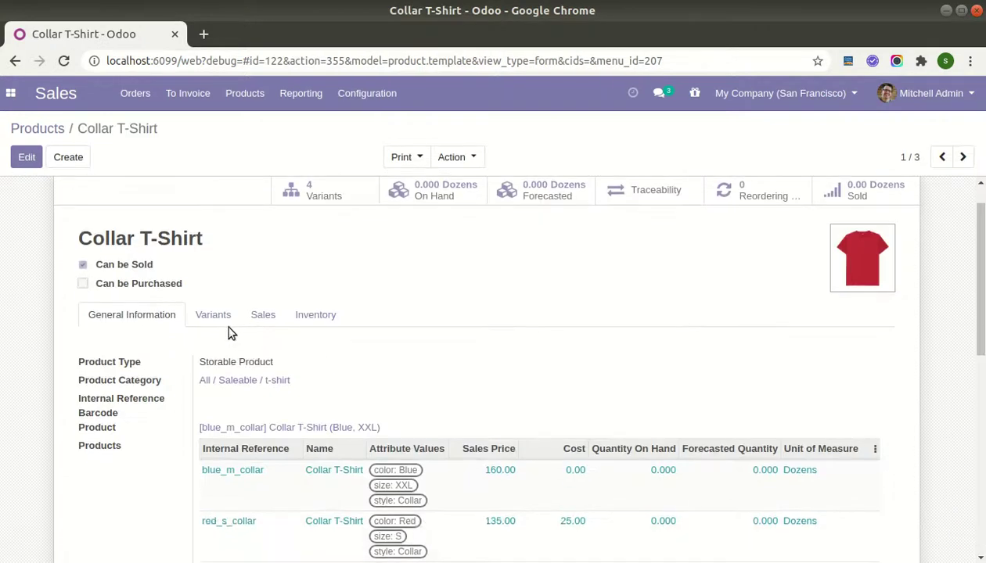
pyautogui.click(215, 324)
pyautogui.scroll(-2, 219, 342)
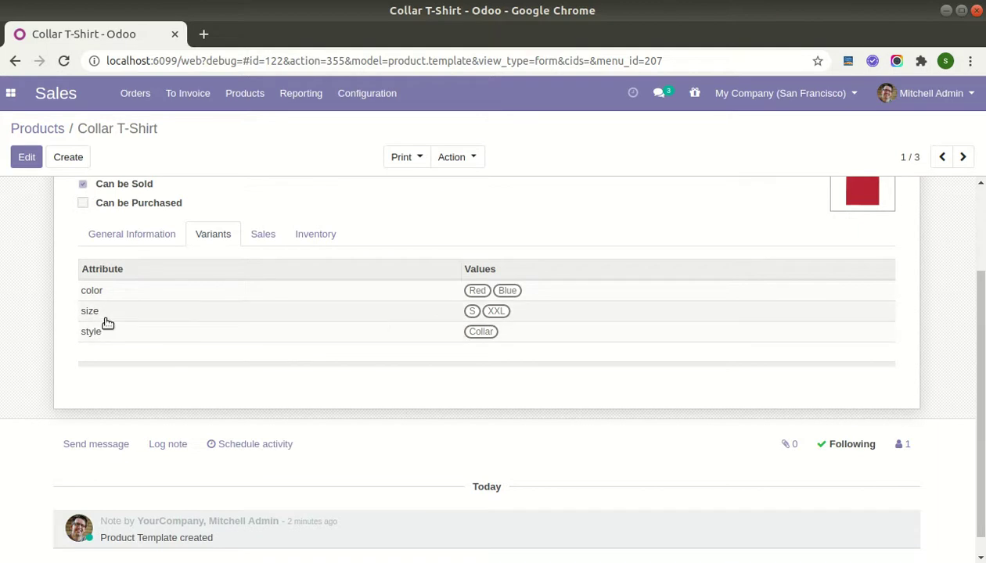
# In the CSV, review the Collar T-Shirt rows' attribute, value and internal reference columns O–Q.
pyautogui.hotkey('alt', 'Tab')
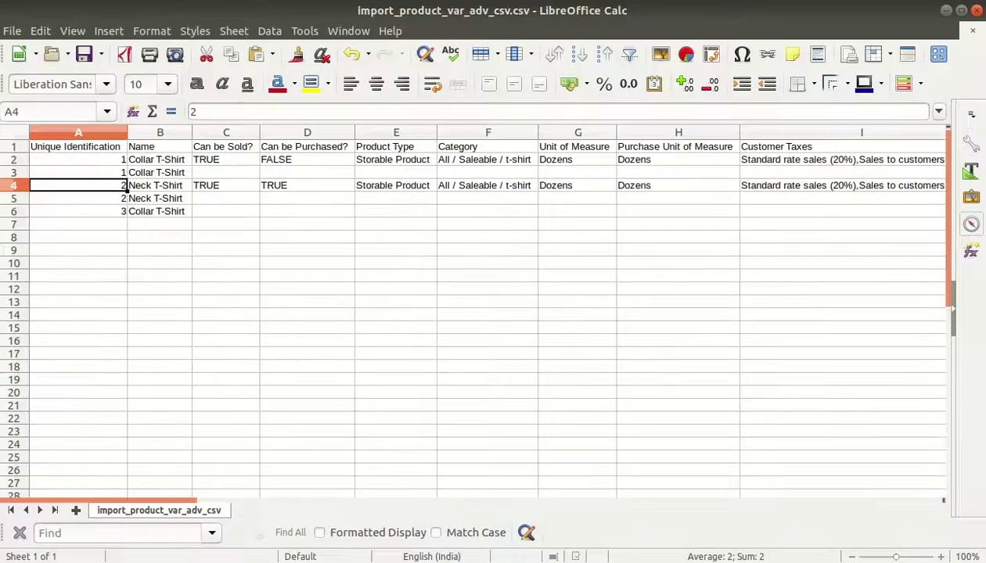
pyautogui.click(442, 163)
pyautogui.press('Right')
pyautogui.press('Right')
pyautogui.press('Right')
pyautogui.press('Right')
pyautogui.press('Right')
pyautogui.press('Right')
pyautogui.press('Right')
pyautogui.press('Right')
pyautogui.press('Right')
pyautogui.press('Right')
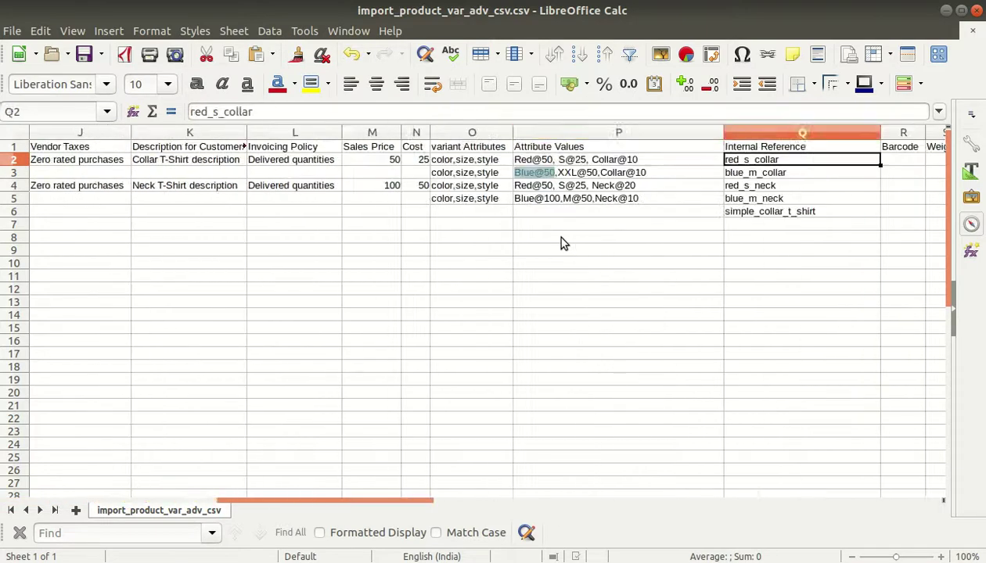
pyautogui.press('Left')
pyautogui.press('Down')
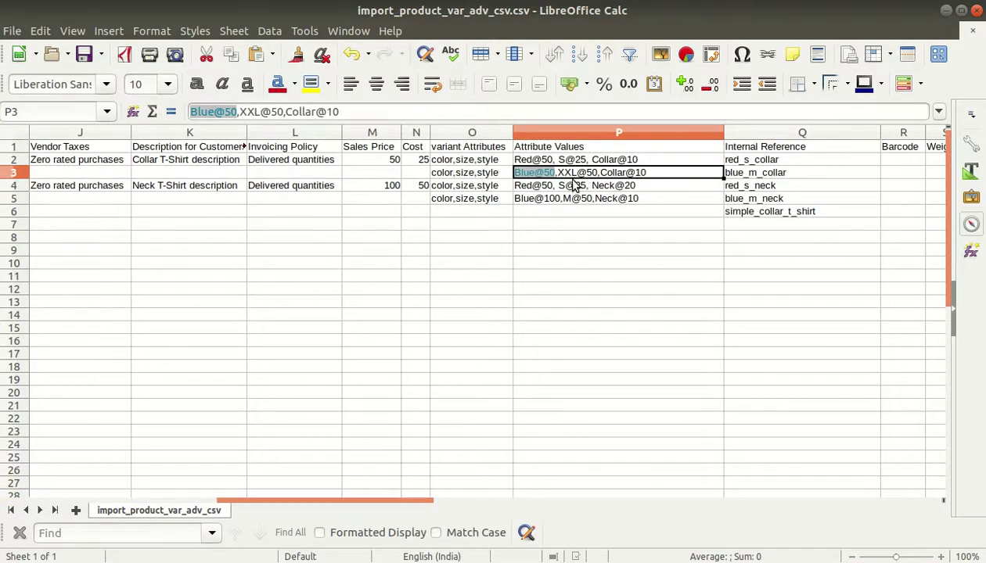
# Show the Collar T-Shirt's variant values list with each value's extra price in Odoo.
pyautogui.hotkey('alt', 'Tab')
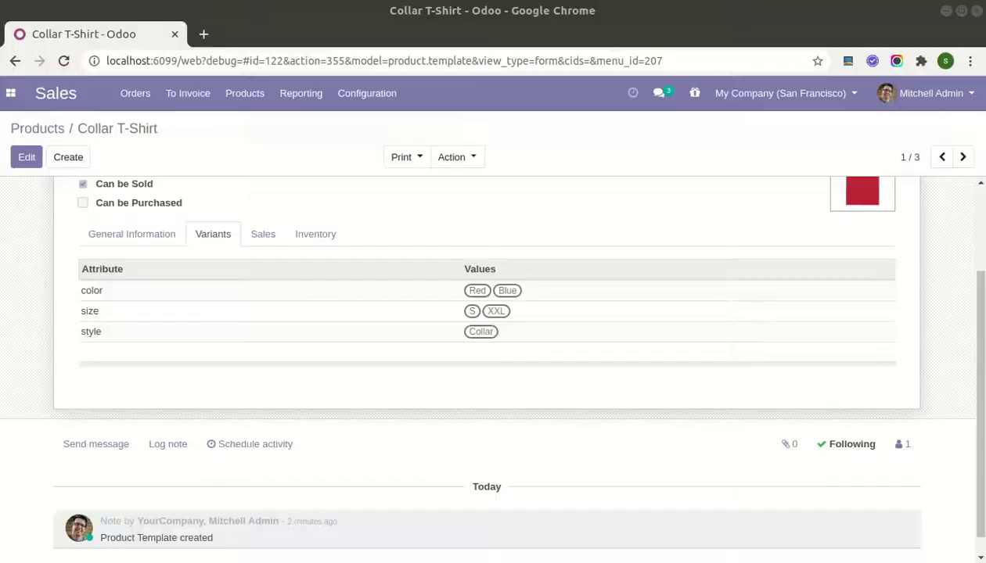
pyautogui.scroll(3, 125, 251)
pyautogui.click(65, 193)
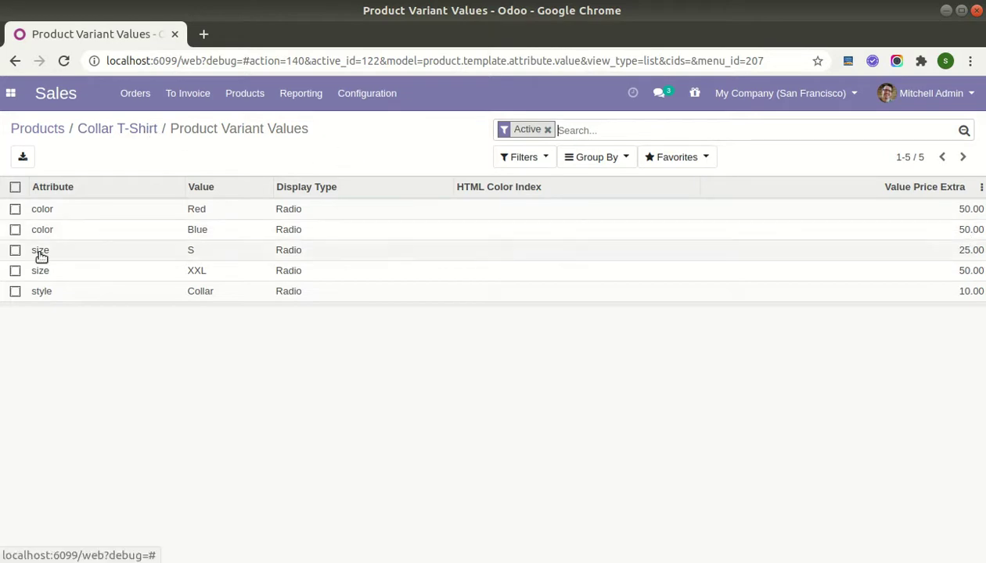
pyautogui.hotkey('alt', 'Tab')
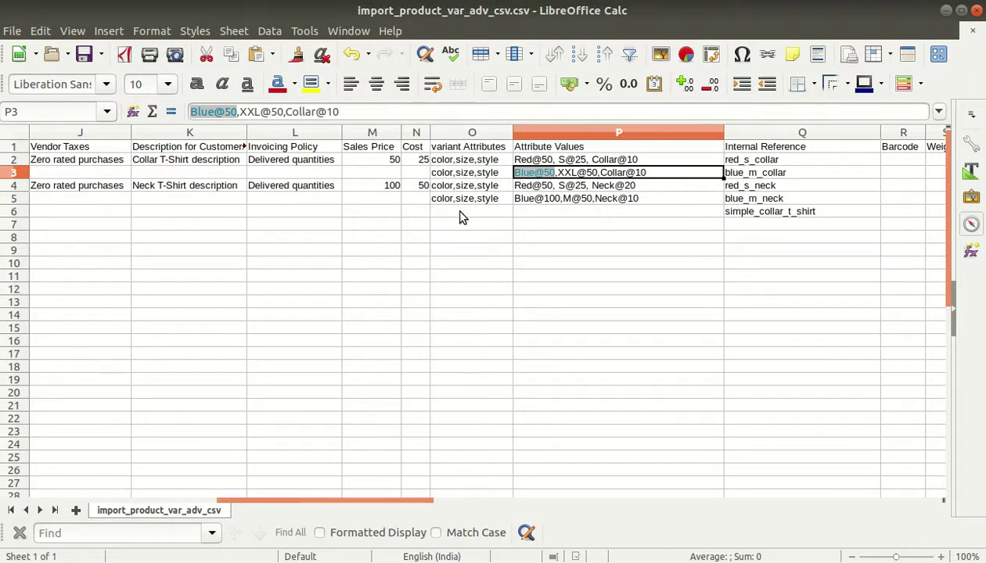
# Change 'color' to 'color2' in cells O2 and O3 so both read color2,size,style.
pyautogui.click(444, 161)
pyautogui.doubleClick(443, 161)
pyautogui.doubleClick(442, 161)
pyautogui.press('Right')
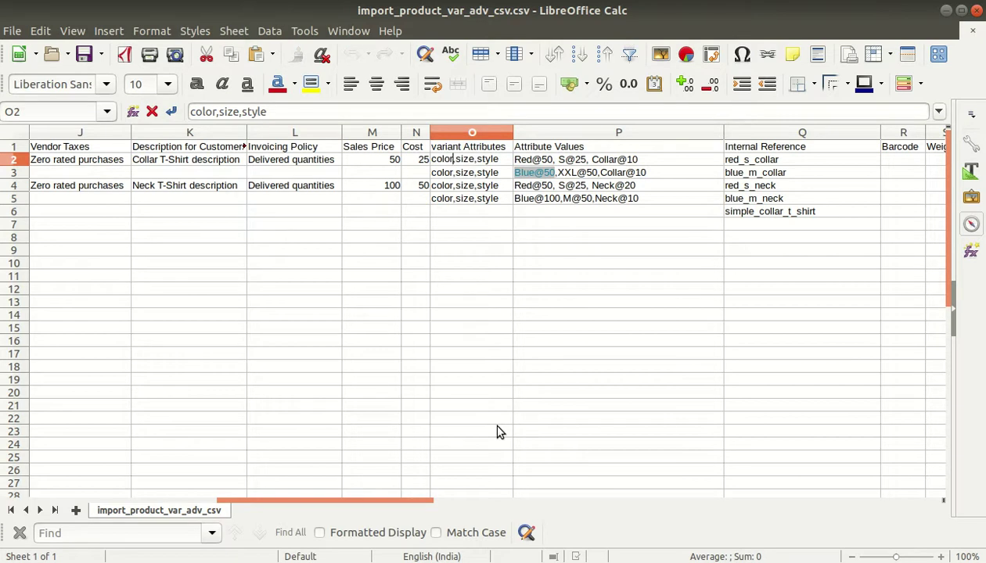
pyautogui.write('2')
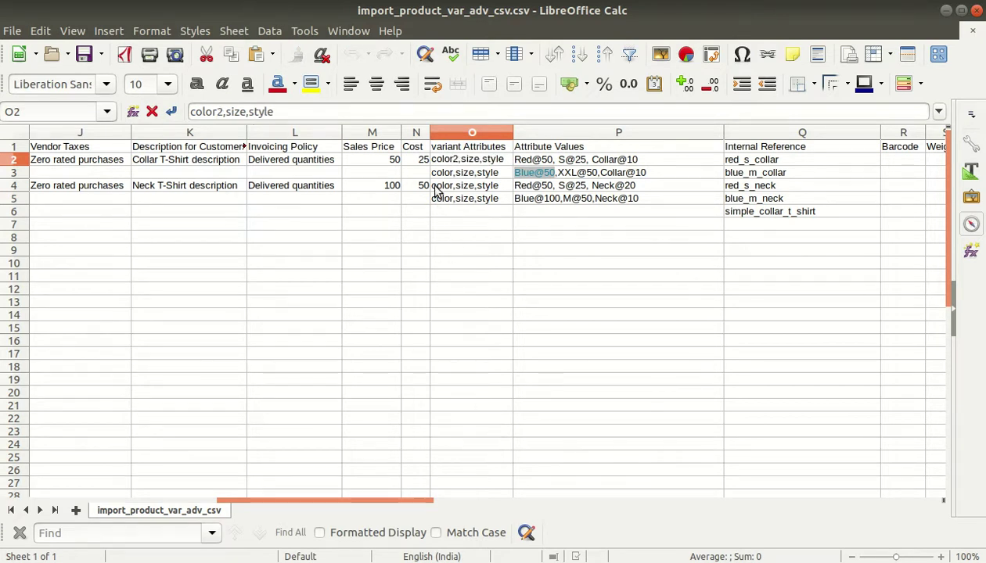
pyautogui.press('Return')
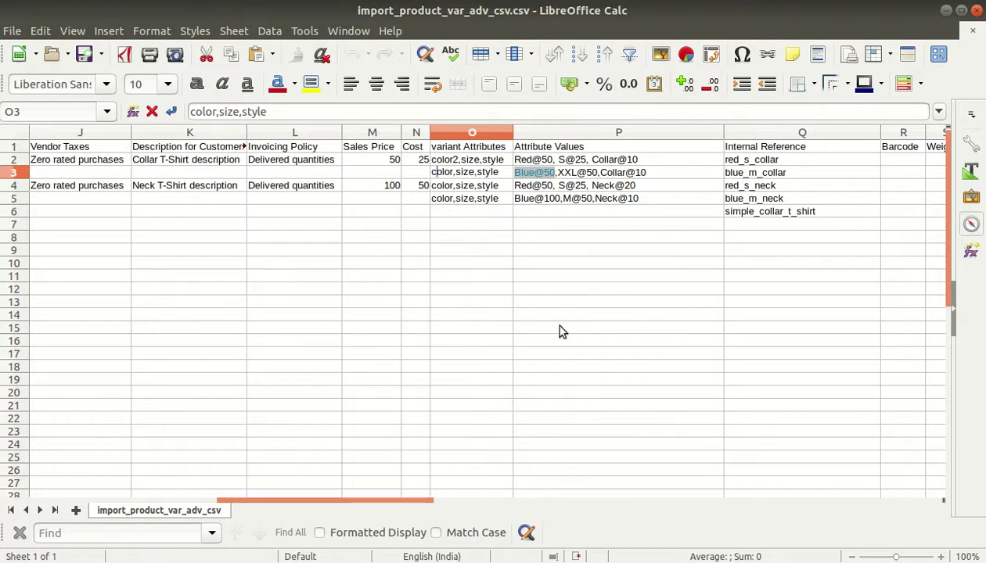
pyautogui.write('2')
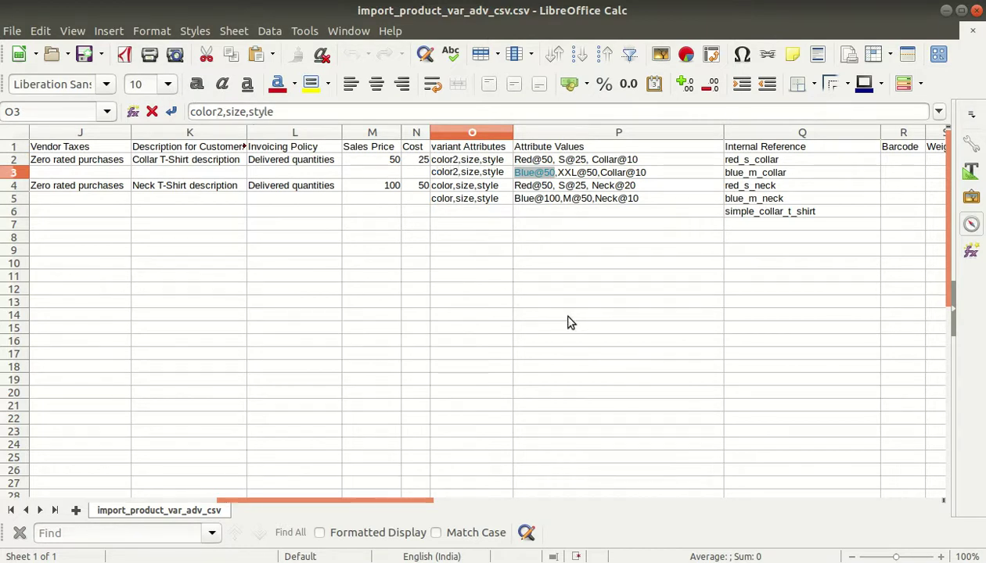
pyautogui.click(483, 225)
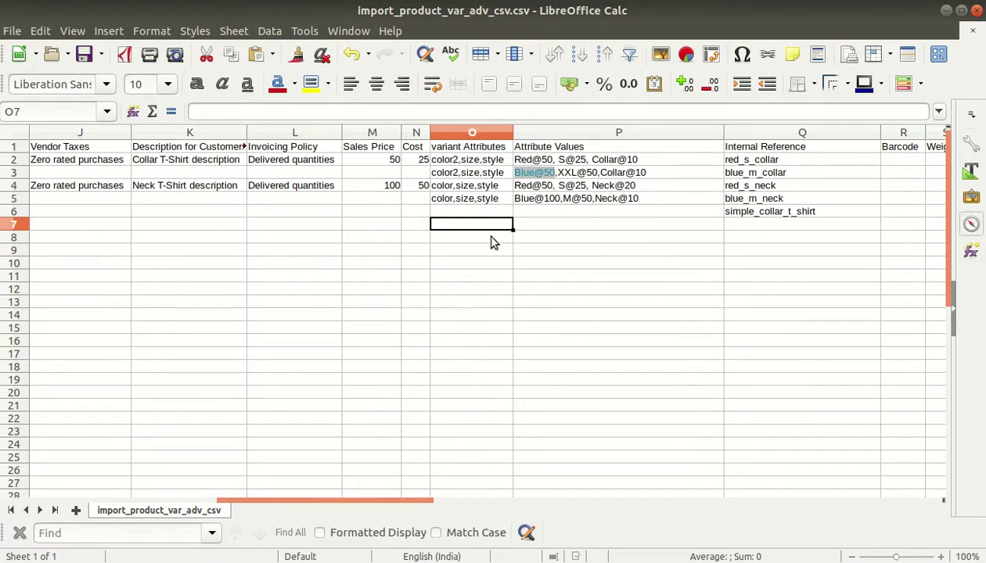
pyautogui.hotkey('alt', 'Tab')
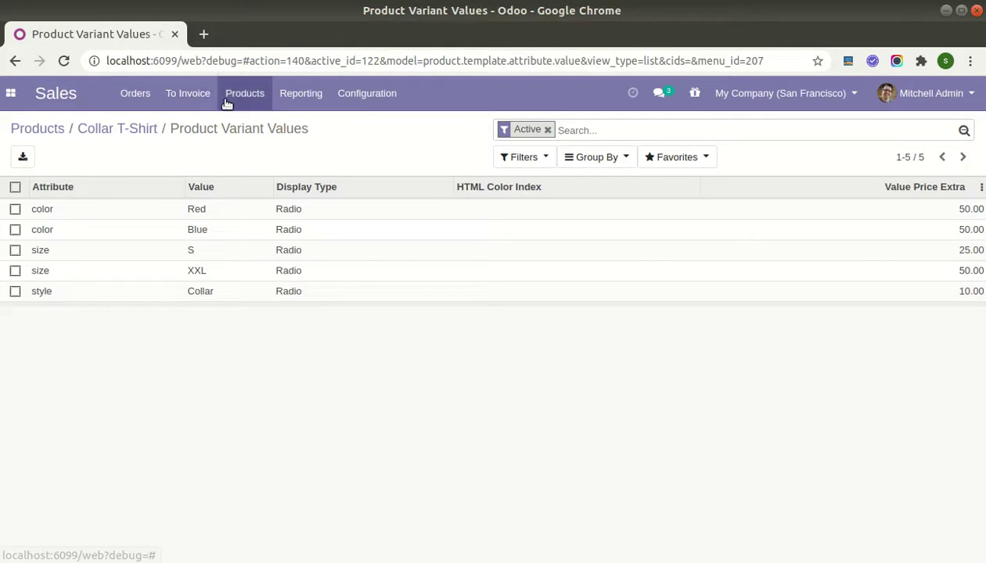
# Import the edited CSV as Create or Update matched by Internal Reference, importing 5 records.
pyautogui.click(97, 130)
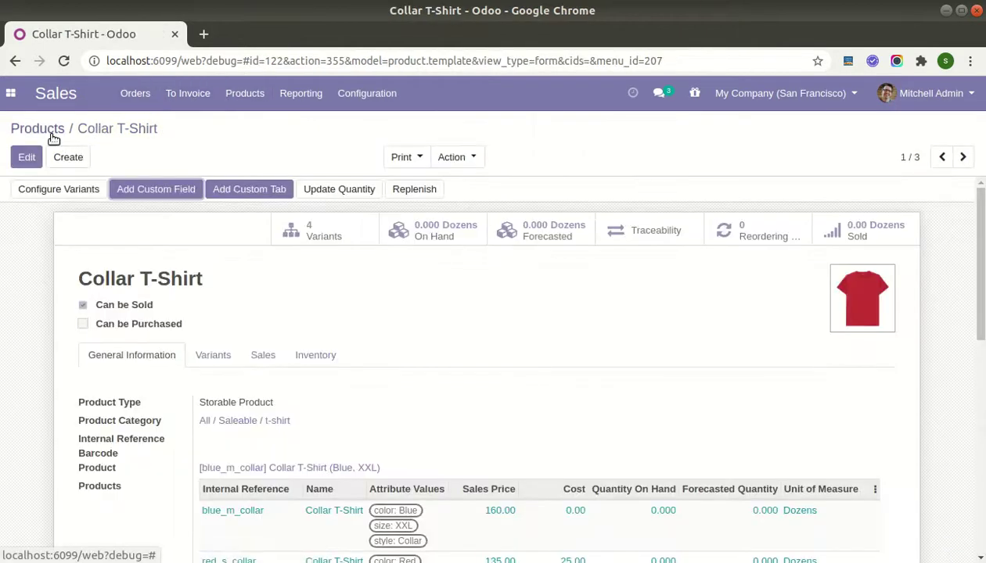
pyautogui.click(244, 93)
pyautogui.click(266, 163)
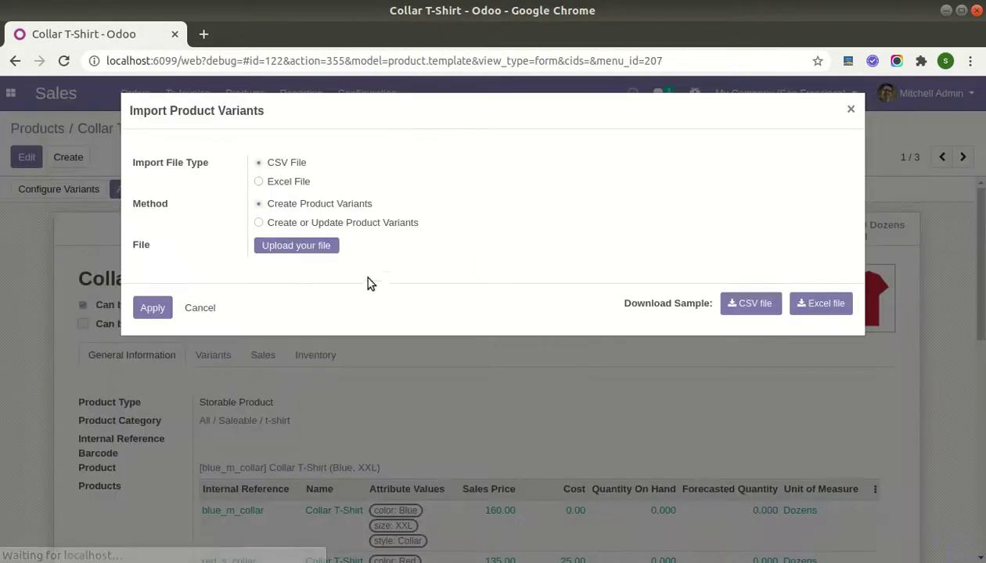
pyautogui.click(327, 223)
pyautogui.click(304, 282)
pyautogui.click(306, 309)
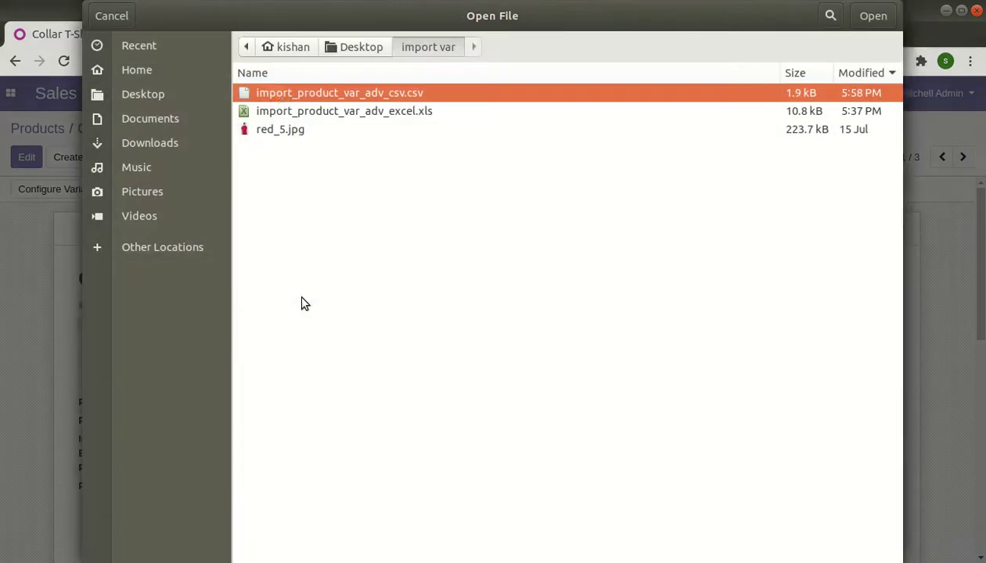
pyautogui.doubleClick(280, 94)
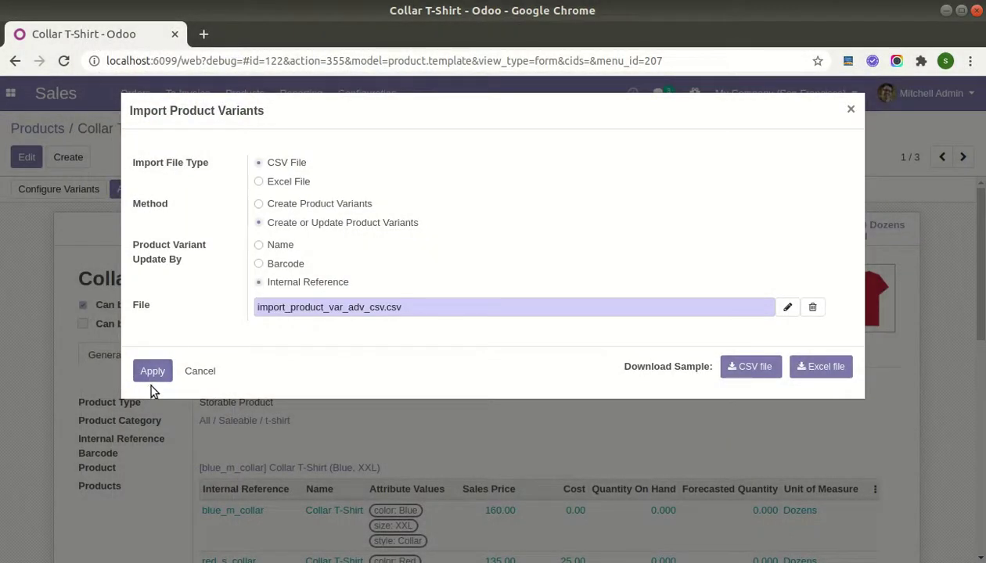
pyautogui.click(153, 376)
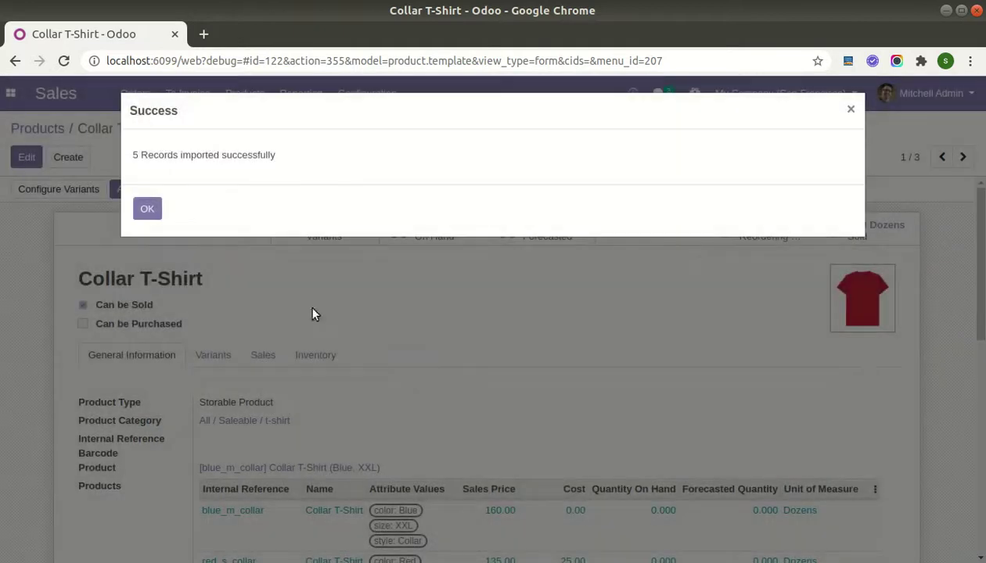
pyautogui.click(148, 206)
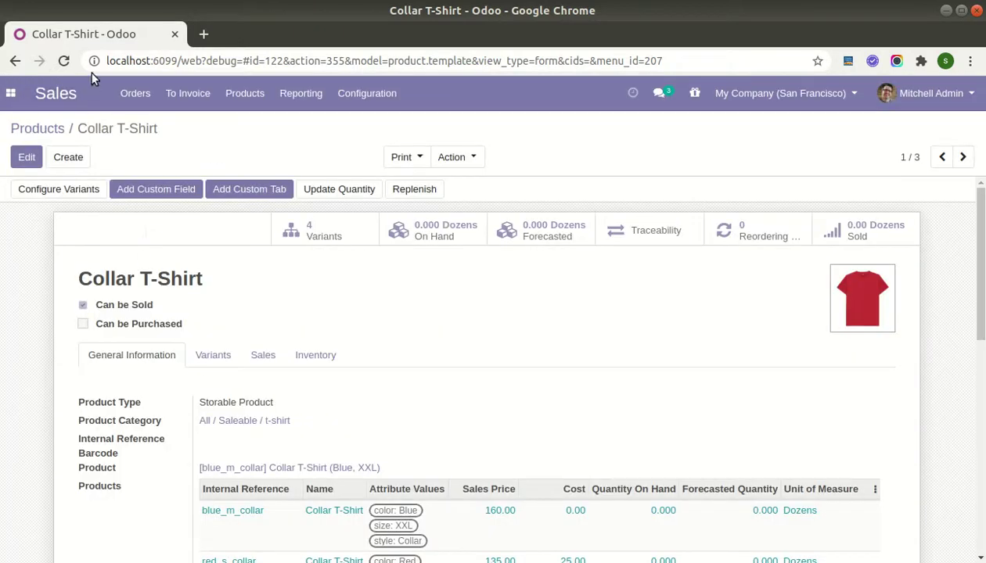
# Reload the Collar T-Shirt to confirm the color2 attribute, then return to the Products catalogue.
pyautogui.click(65, 61)
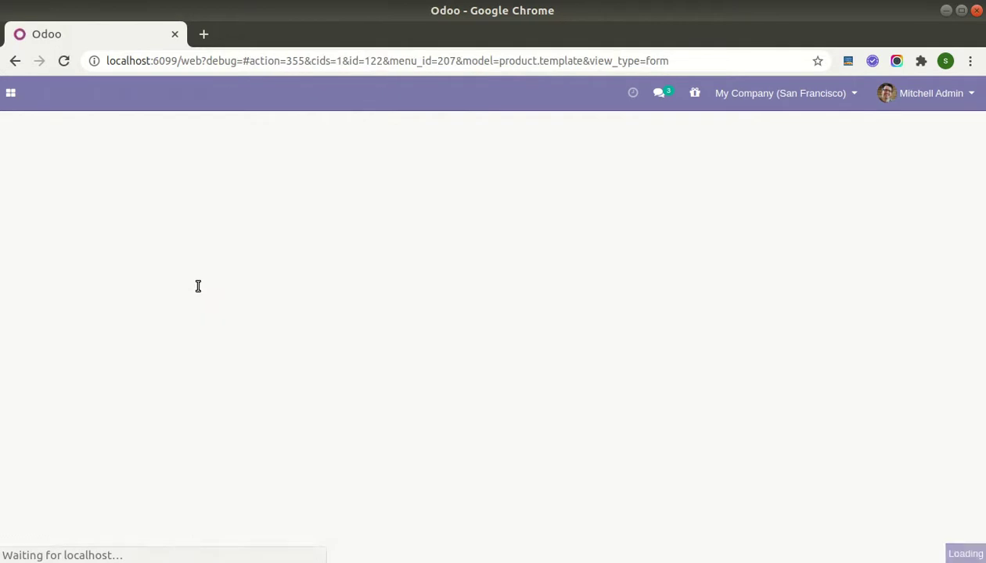
pyautogui.click(219, 361)
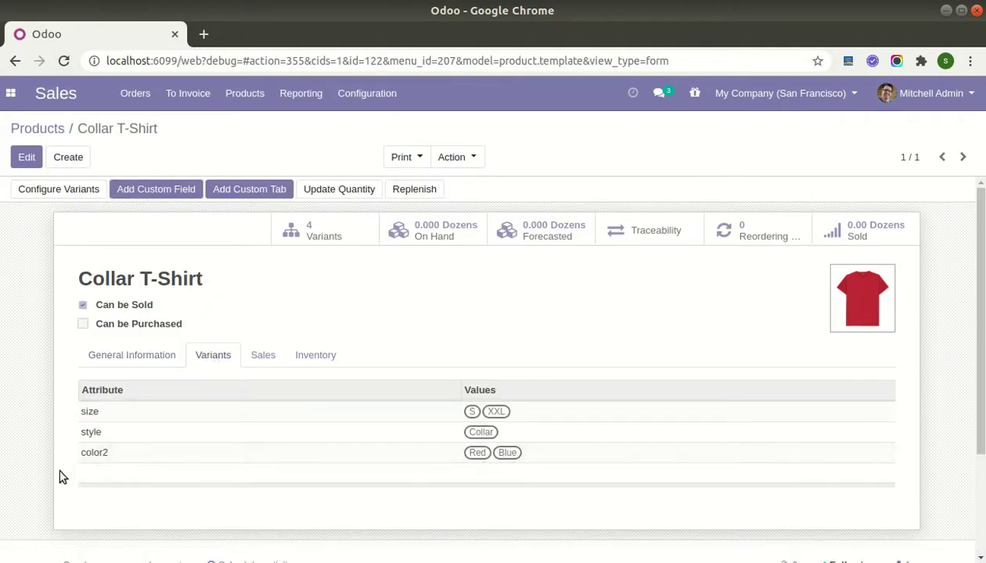
pyautogui.click(57, 132)
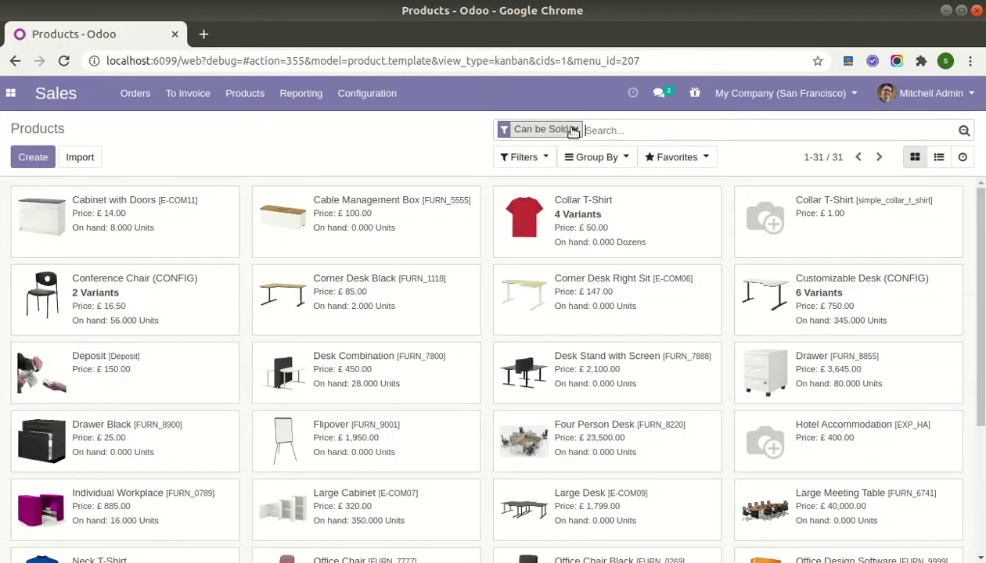
# Search products for 'shirt' and delete both Collar T-Shirts and the Neck T-Shirt.
pyautogui.click(575, 130)
pyautogui.write('shirt')
pyautogui.press('Return')
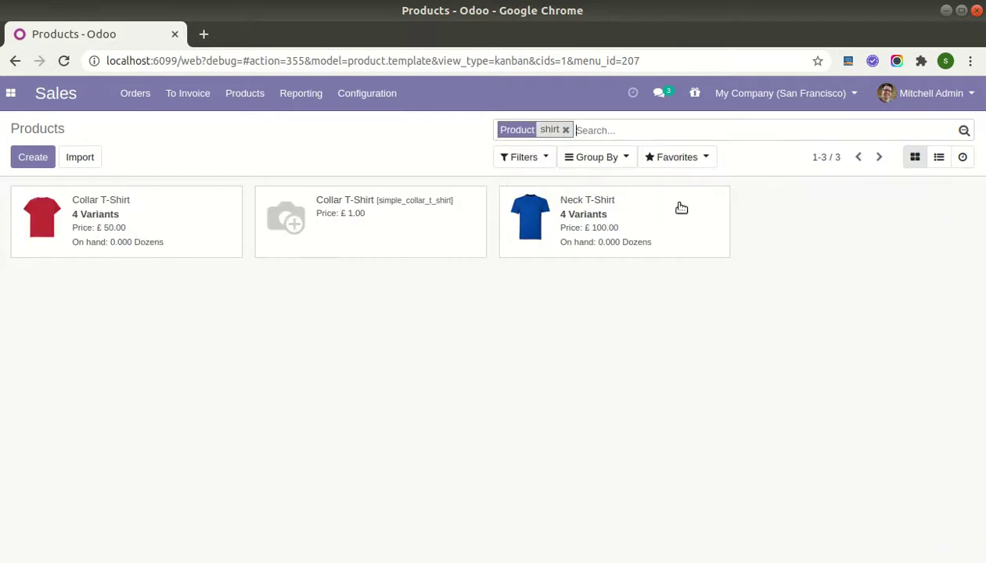
pyautogui.click(939, 157)
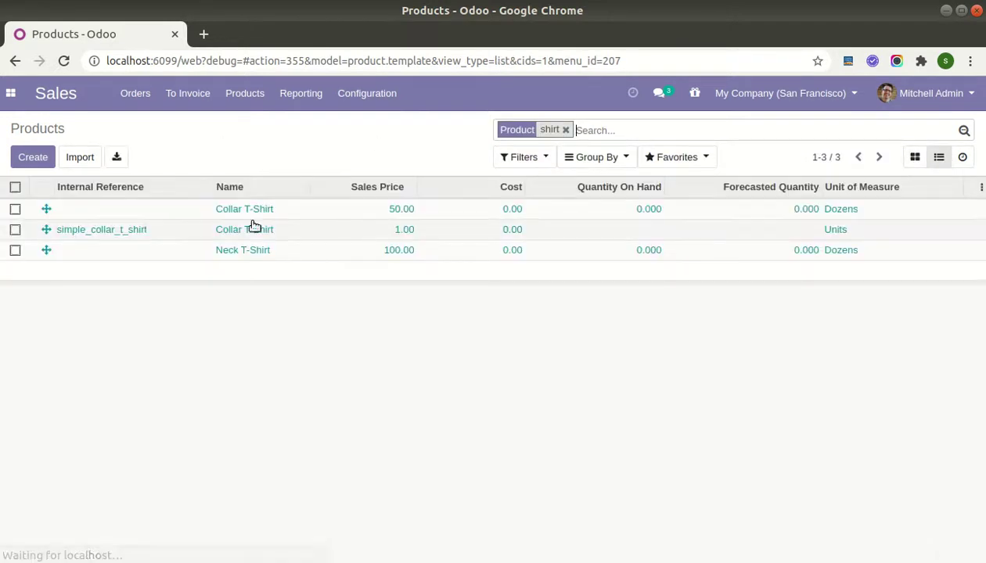
pyautogui.click(15, 187)
pyautogui.click(456, 157)
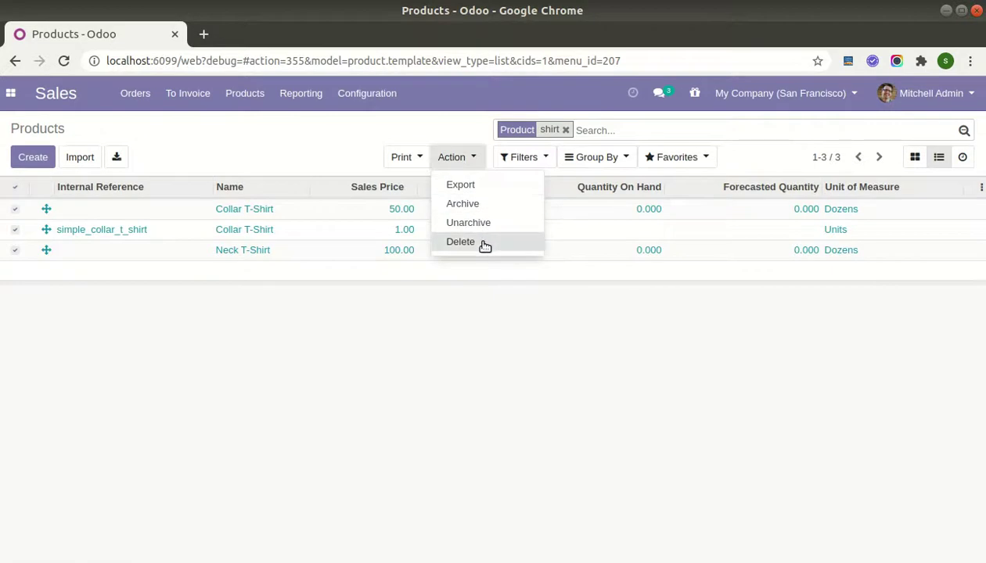
pyautogui.click(484, 245)
pyautogui.click(269, 202)
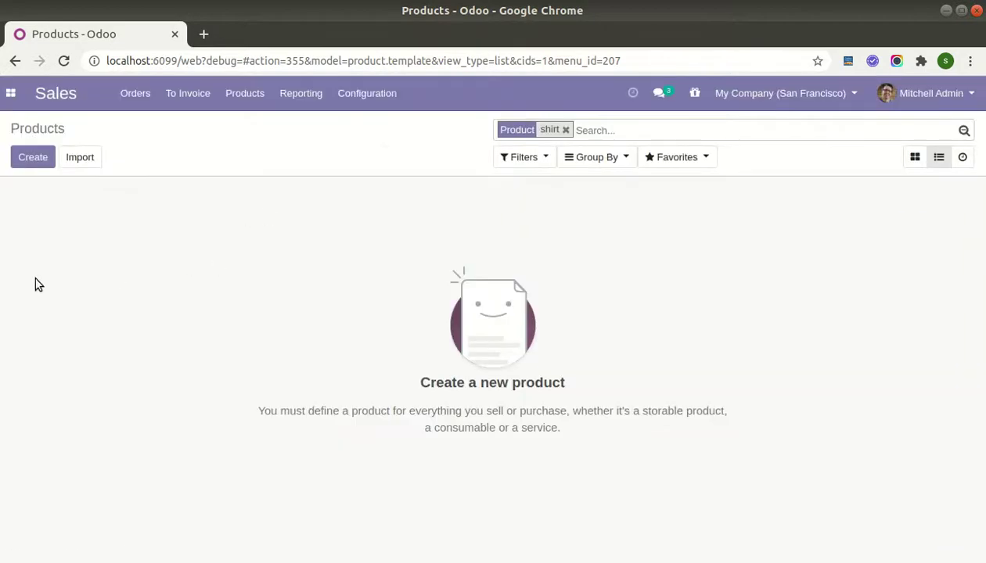
pyautogui.hotkey('alt', 'Tab')
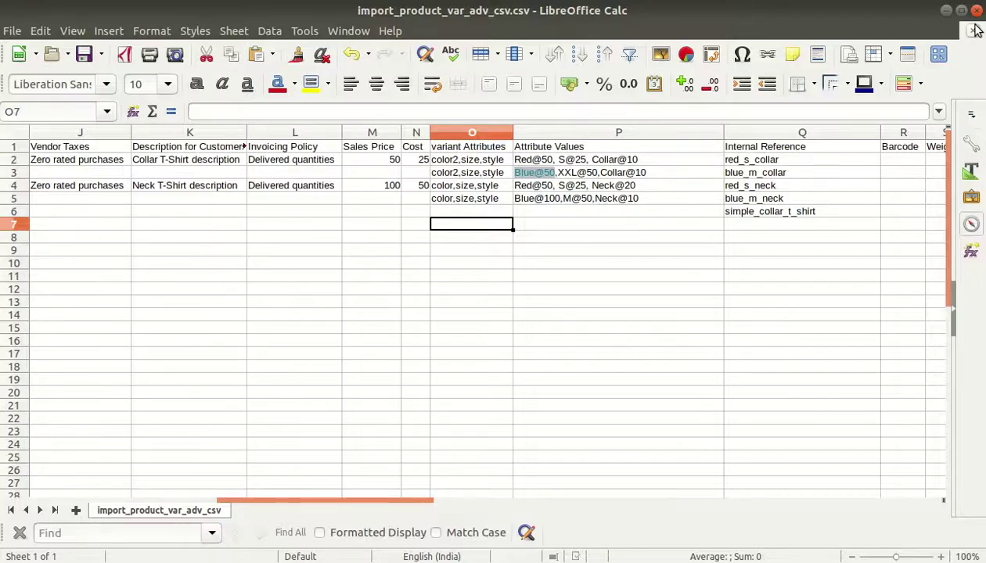
# Open import_product_var_adv_excel.xls from the import var folder and review the first product row.
pyautogui.click(977, 11)
pyautogui.hotkey('alt', 'Tab')
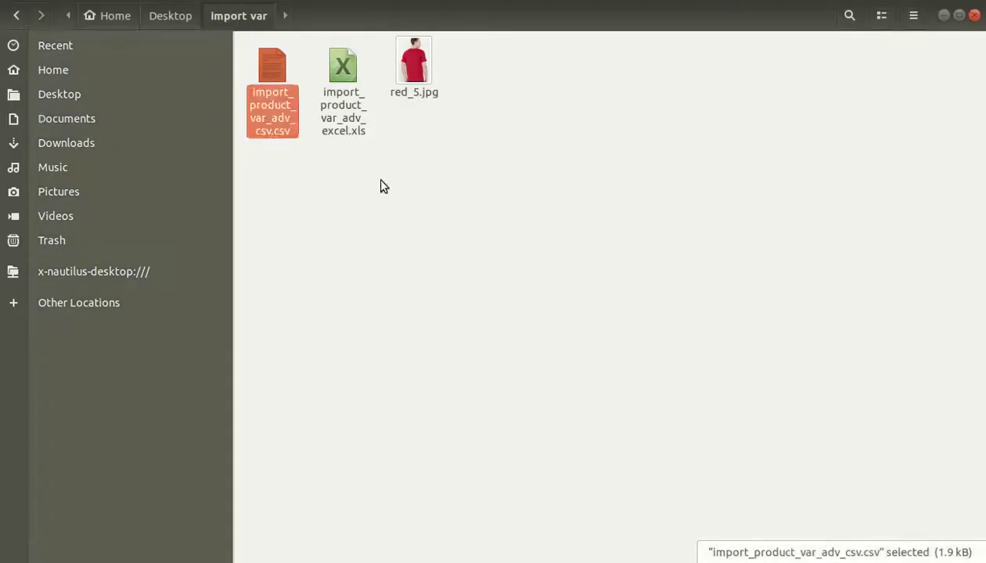
pyautogui.doubleClick(363, 137)
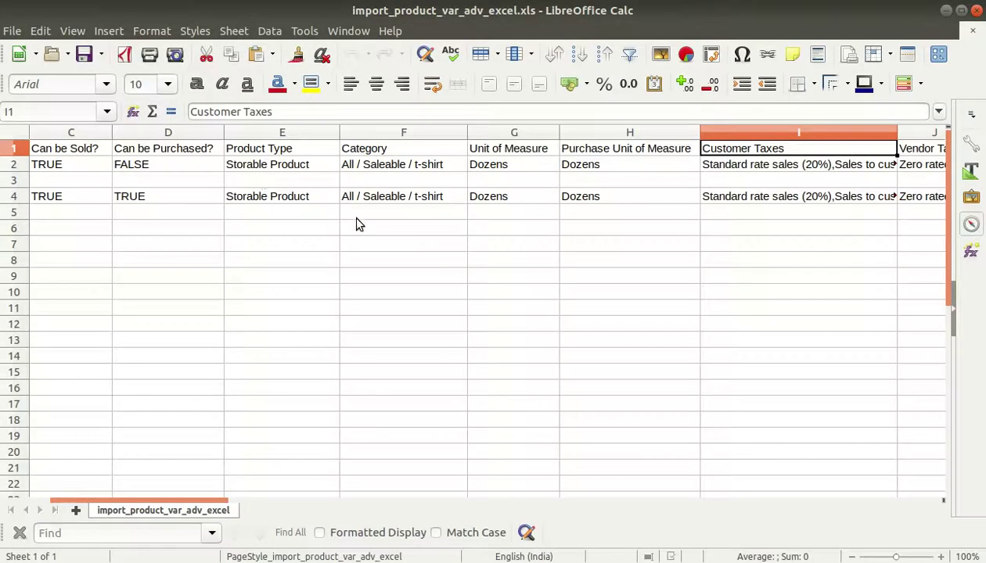
pyautogui.click(231, 161)
pyautogui.press('Right')
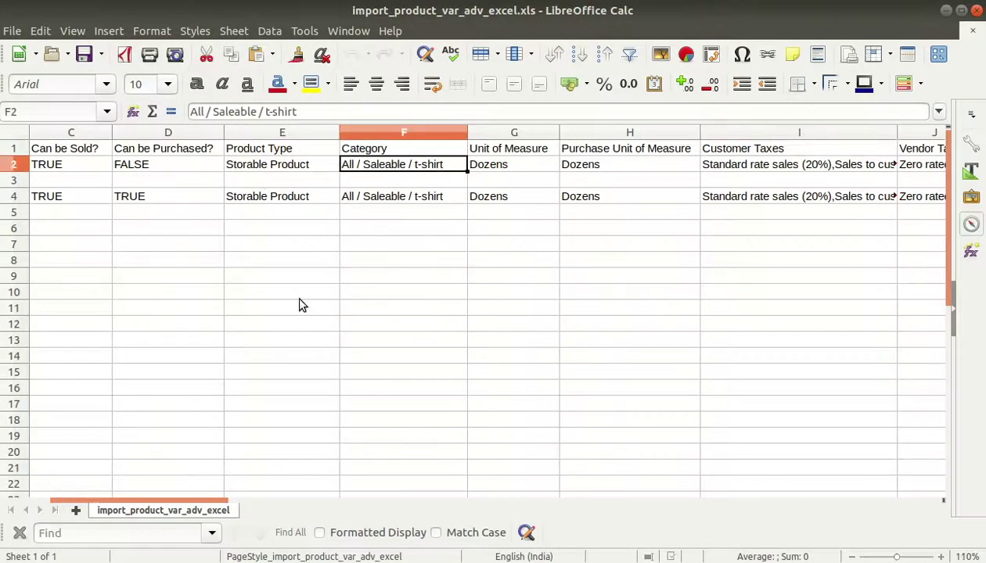
pyautogui.press('Right')
pyautogui.press('Right')
pyautogui.press('Right')
pyautogui.press('Right')
pyautogui.press('Right')
pyautogui.press('Right')
pyautogui.press('Right')
pyautogui.press('Right')
pyautogui.press('Right')
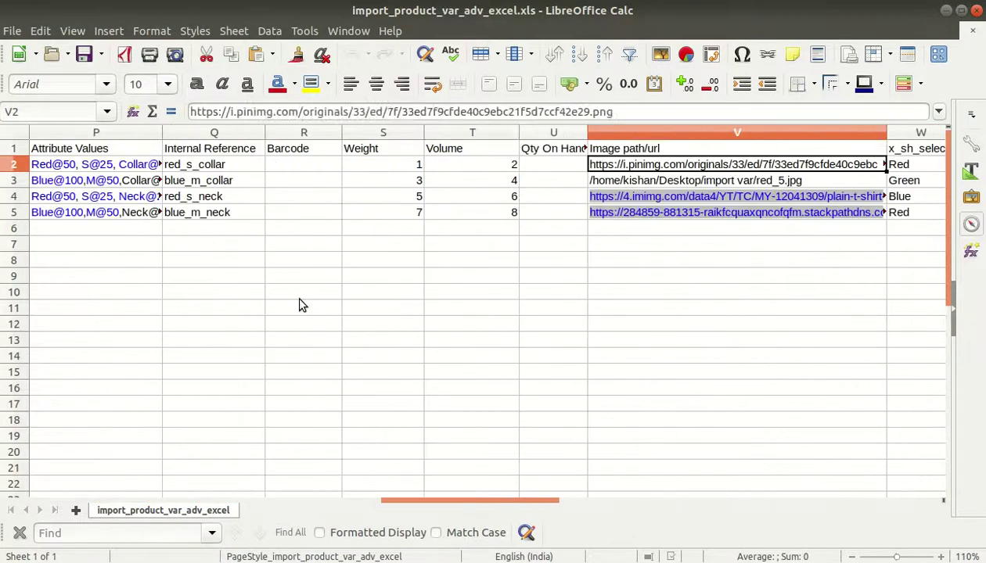
# Enter Qty On Hand values 10, 20, 30 and 40 in cells U2 to U5.
pyautogui.press('Left')
pyautogui.write('10')
pyautogui.press('Return')
pyautogui.write('20')
pyautogui.press('Return')
pyautogui.write('30')
pyautogui.press('Return')
pyautogui.write('40')
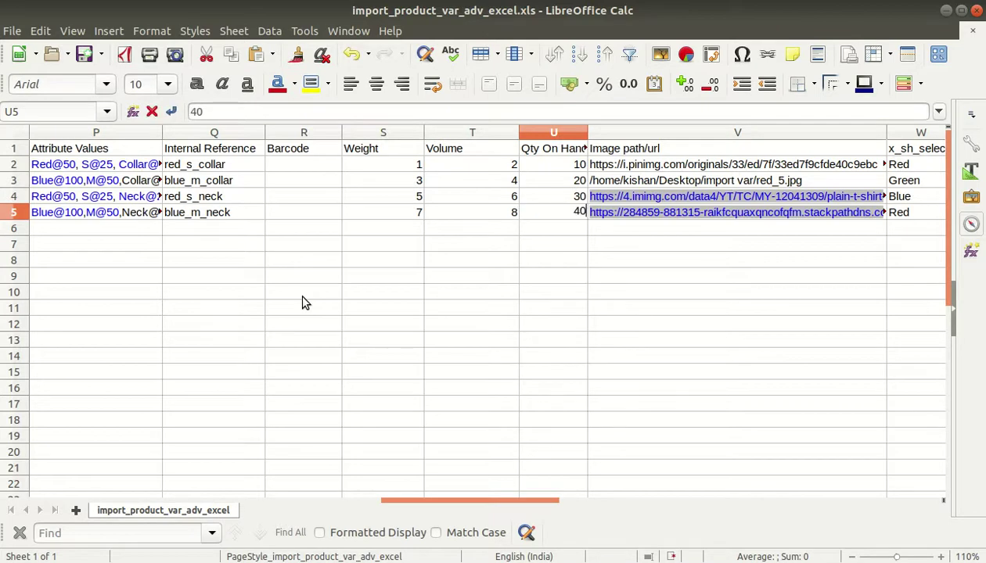
pyautogui.press('Return')
# Save the spreadsheet, keeping the Excel 97-2003 format.
pyautogui.hotkey('ctrl', 's')
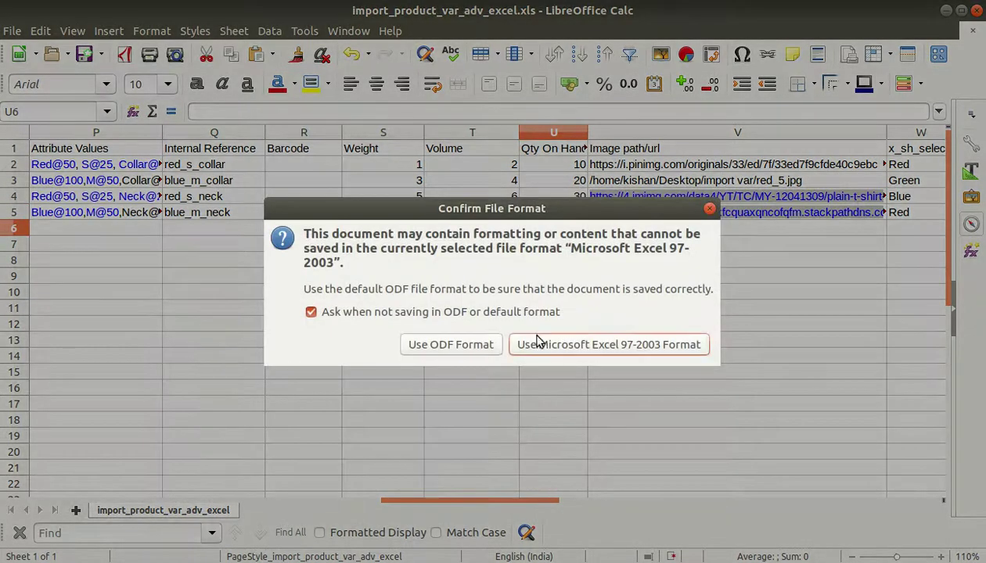
pyautogui.click(607, 345)
pyautogui.click(230, 196)
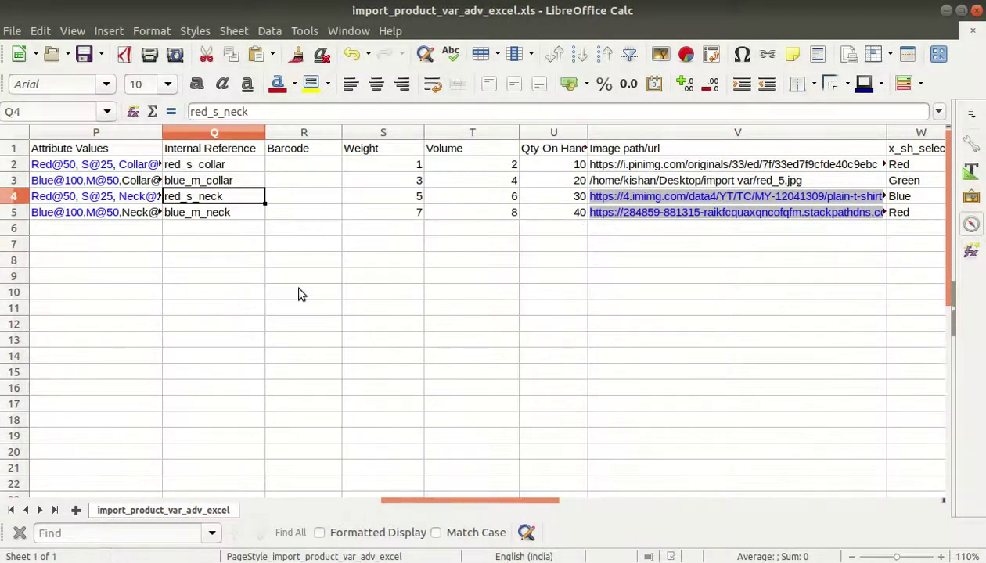
pyautogui.press('Left')
pyautogui.press('Left')
pyautogui.press('Left')
pyautogui.press('Left')
pyautogui.press('Left')
pyautogui.press('Left')
pyautogui.press('Left')
pyautogui.press('Up')
pyautogui.press('Up')
pyautogui.press('Up')
pyautogui.press('Down')
pyautogui.press('Down')
pyautogui.press('Down')
pyautogui.press('Down')
pyautogui.press('Down')
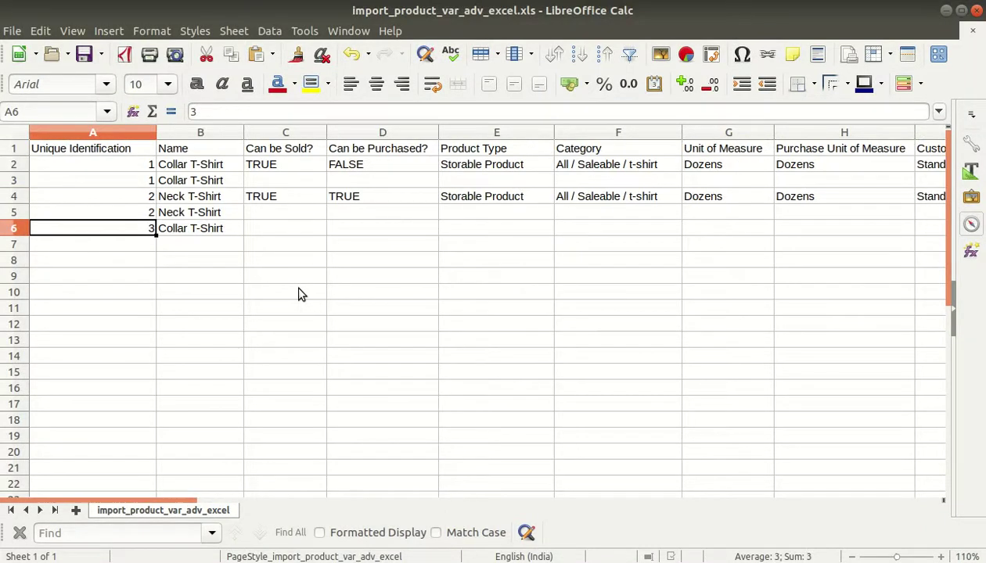
pyautogui.hotkey('alt', 'Tab')
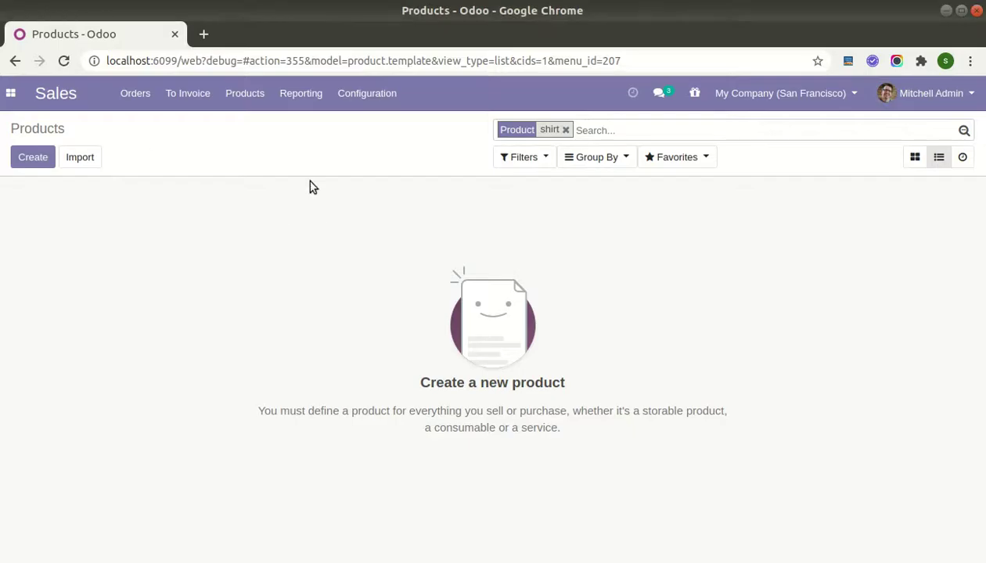
# Import import_product_var_adv_excel.xls as Excel, Create or Update by Internal Reference, importing 5 records.
pyautogui.click(565, 130)
pyautogui.click(240, 105)
pyautogui.click(264, 162)
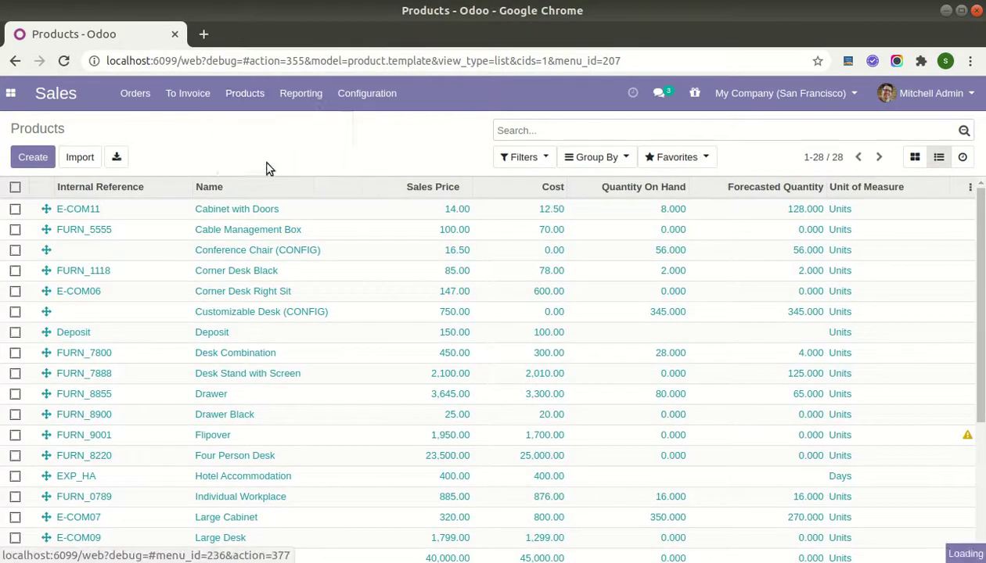
pyautogui.click(290, 183)
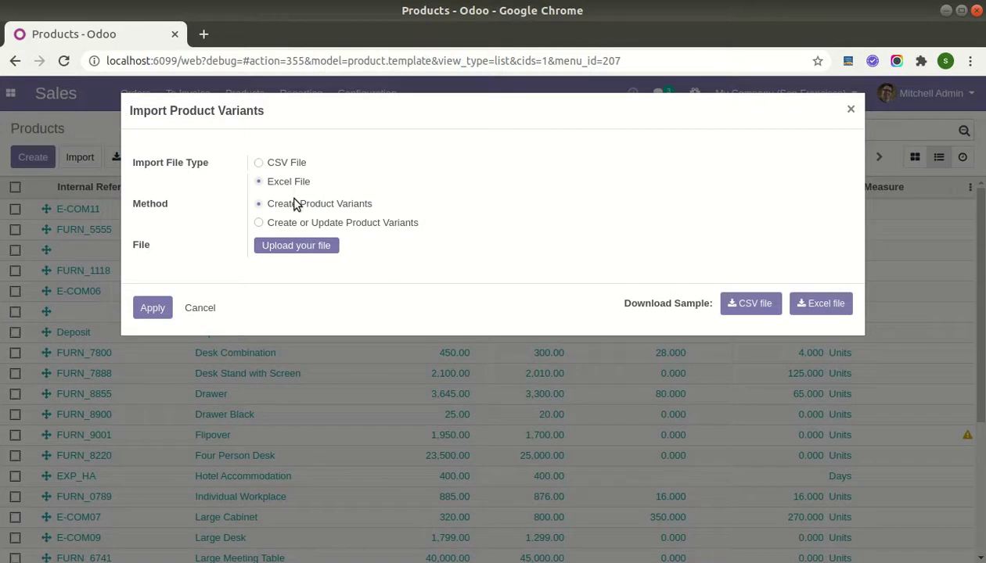
pyautogui.click(307, 224)
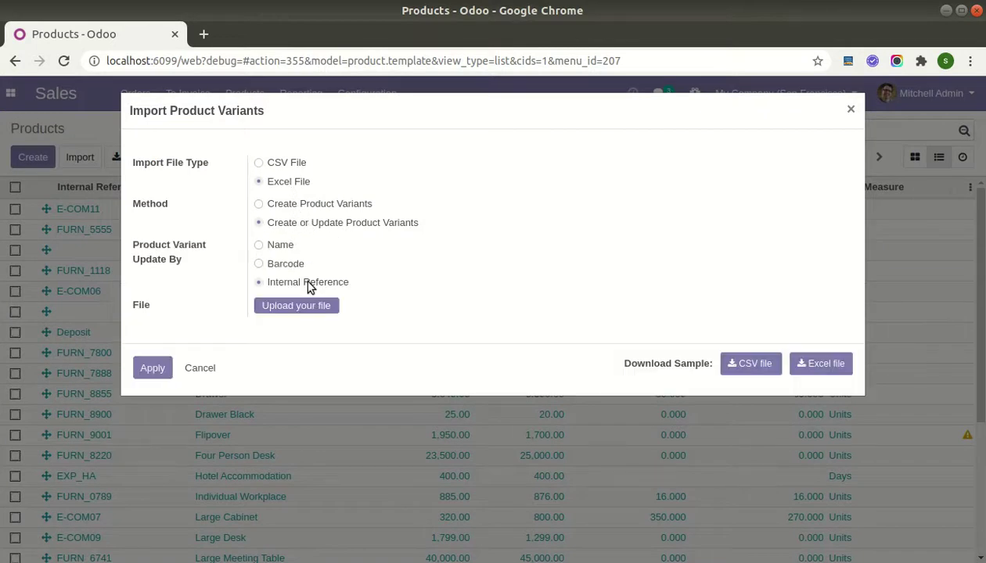
pyautogui.click(297, 306)
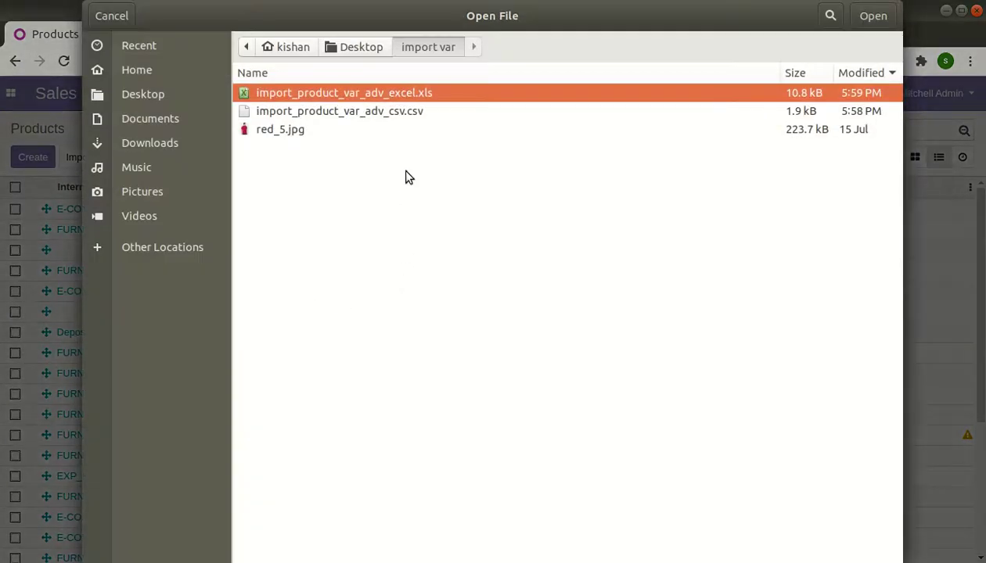
pyautogui.doubleClick(360, 93)
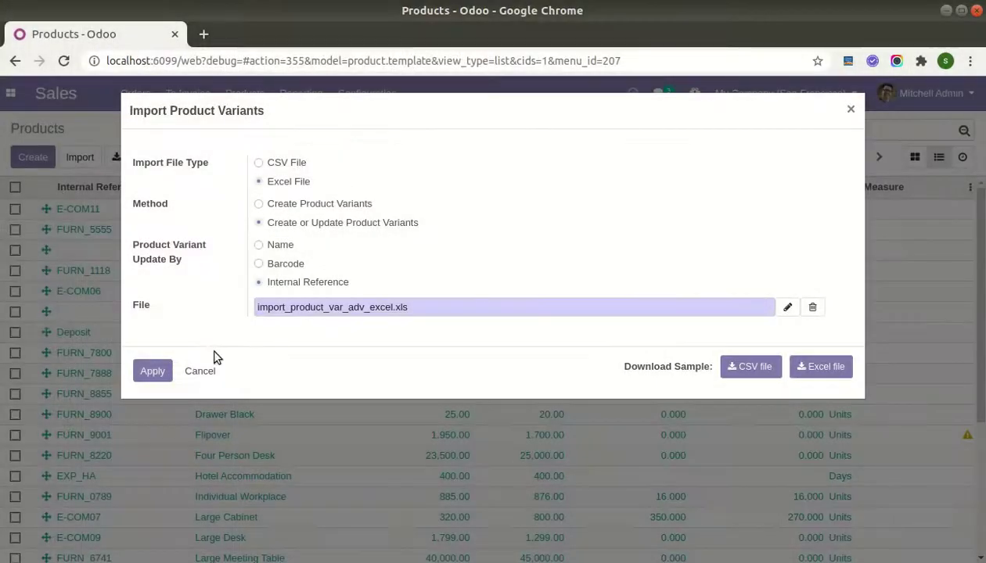
pyautogui.click(156, 370)
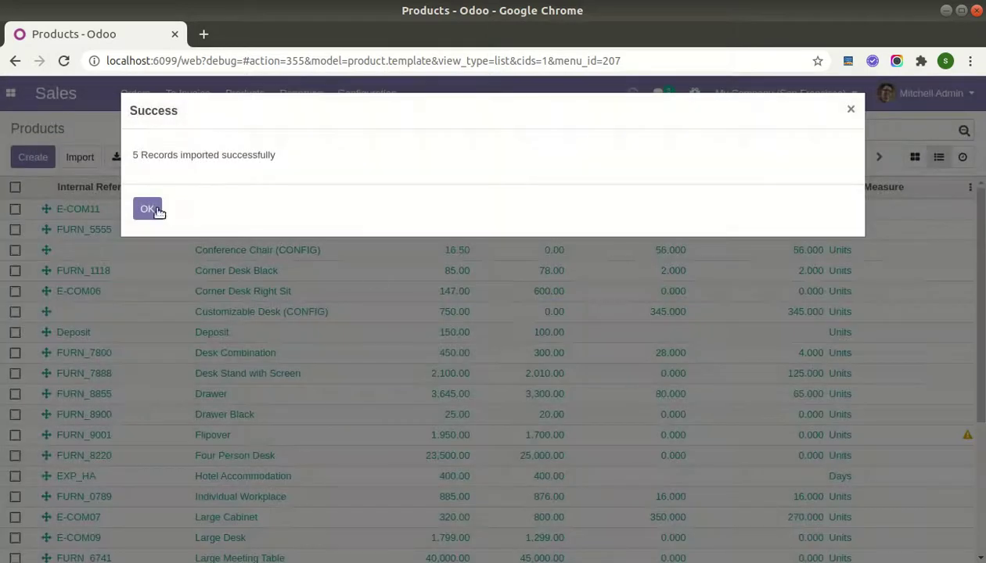
pyautogui.click(148, 209)
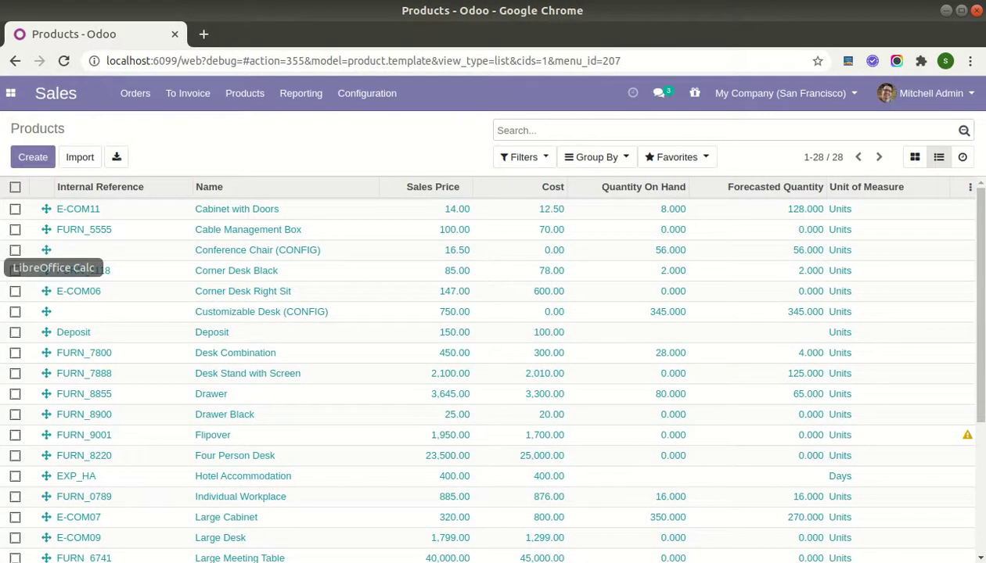
# Back in Odoo, search the Products list for 'shirt'.
pyautogui.click(15, 269)
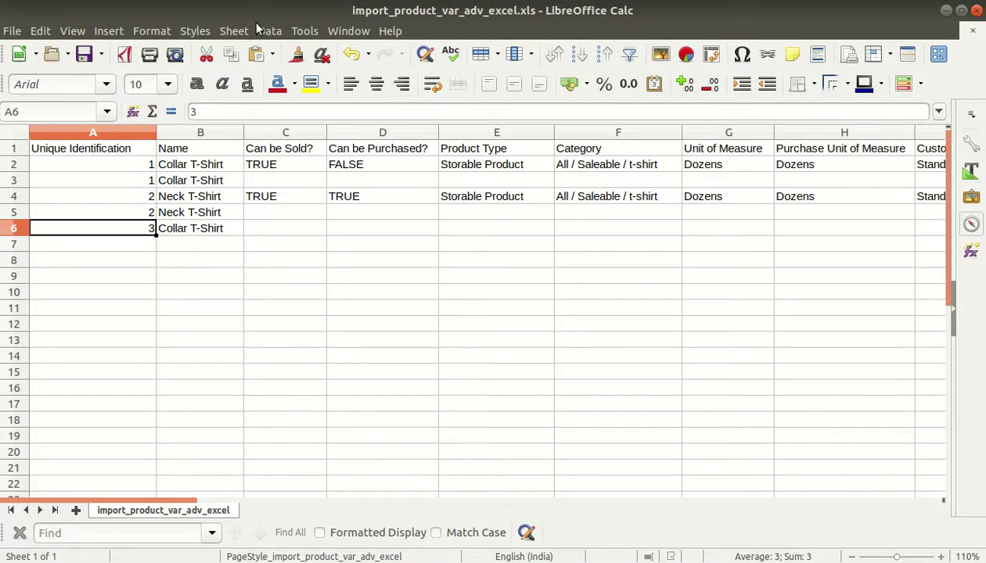
pyautogui.click(16, 24)
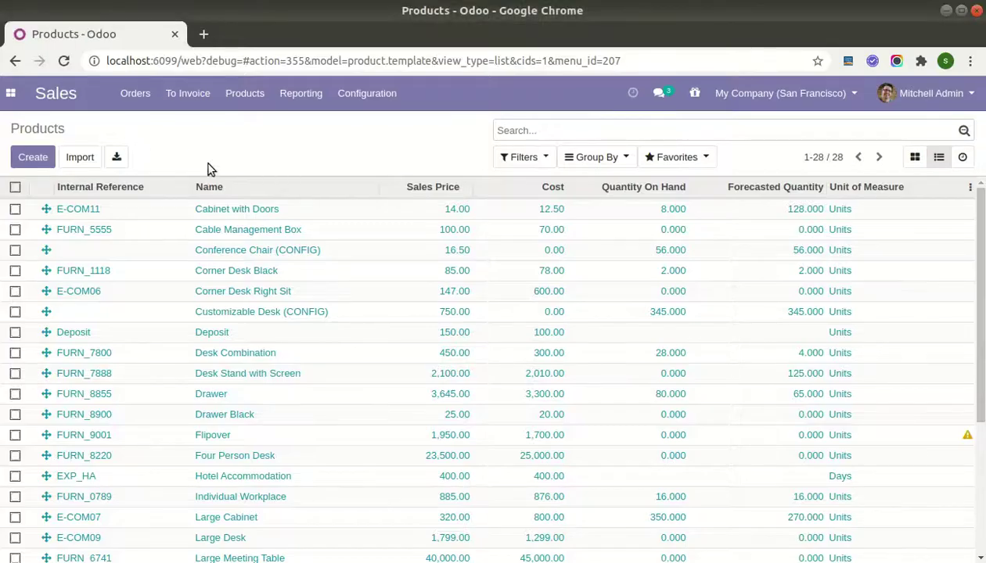
pyautogui.click(604, 124)
pyautogui.write('shirt')
pyautogui.press('Return')
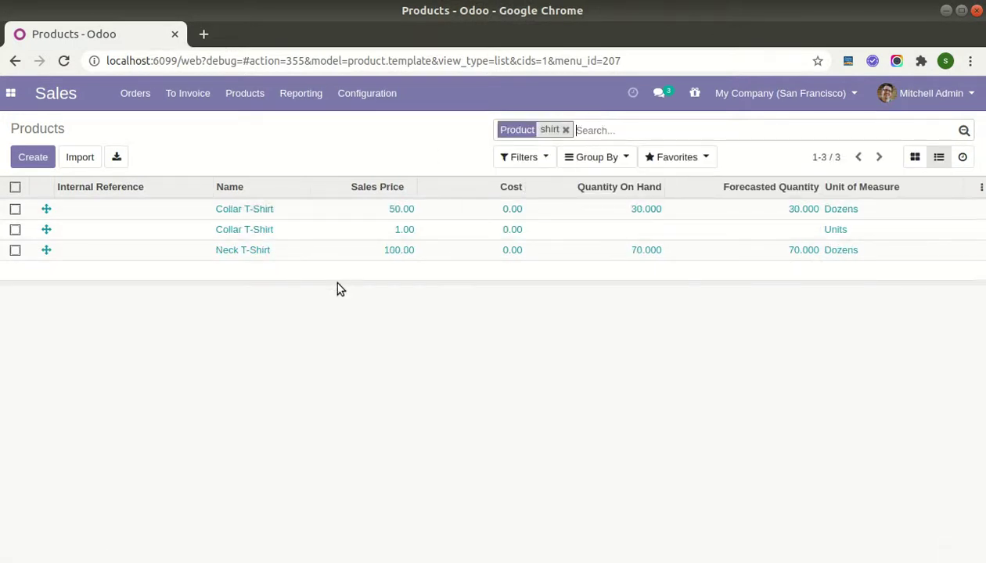
# Open the Collar T-Shirt's variants and select the blue_m_collar (Blue, M, Collar) variant.
pyautogui.click(283, 215)
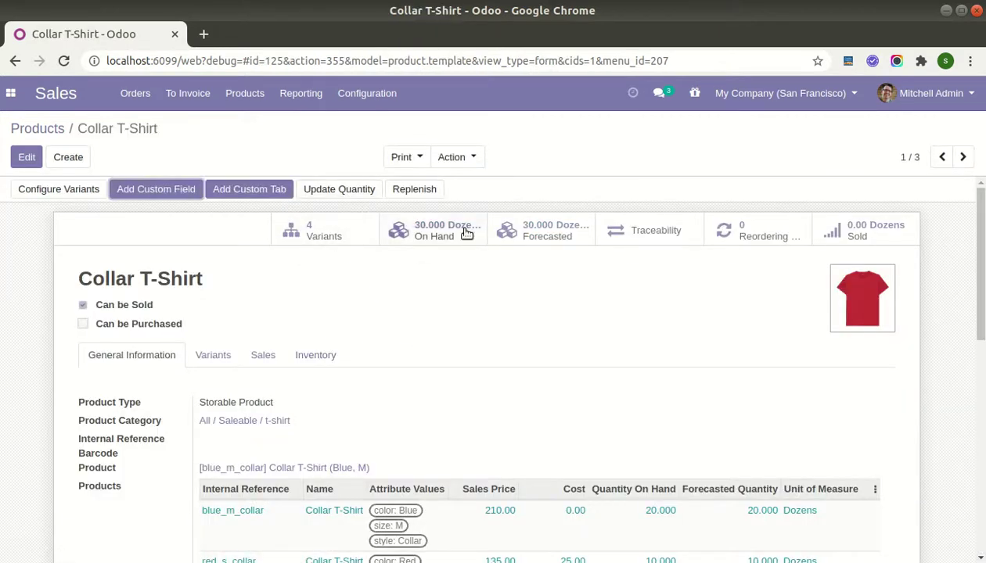
pyautogui.click(37, 130)
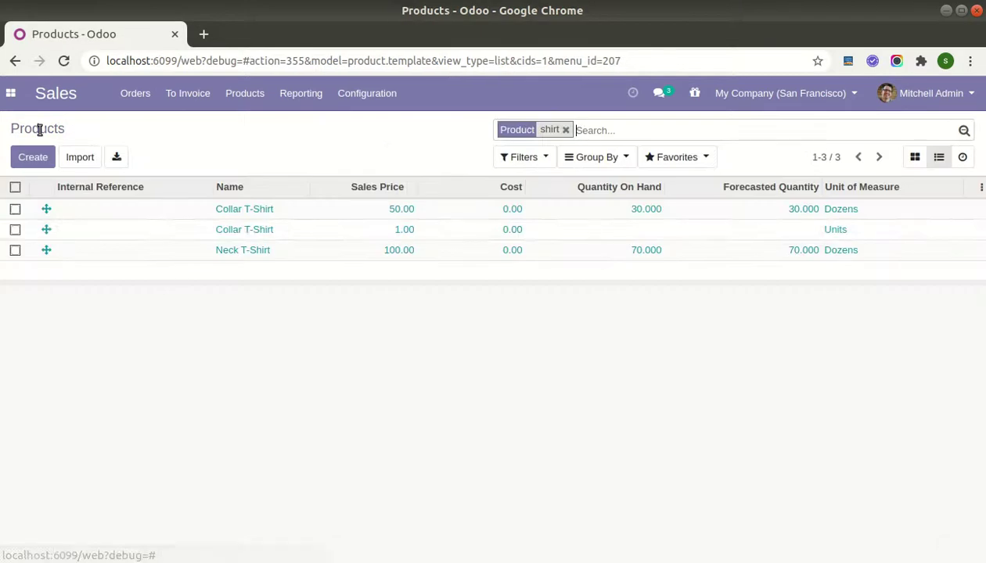
pyautogui.click(442, 212)
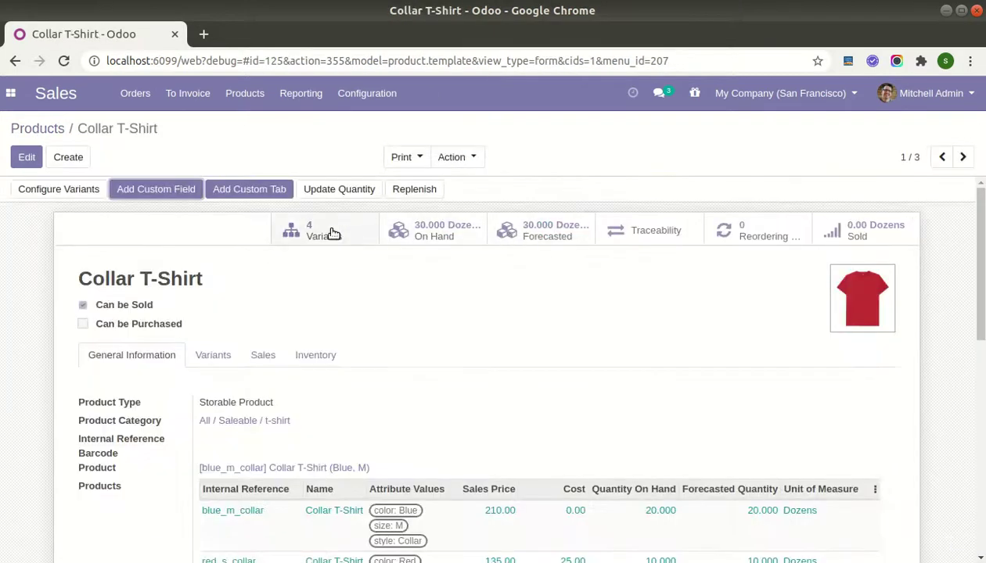
pyautogui.click(313, 230)
pyautogui.click(411, 213)
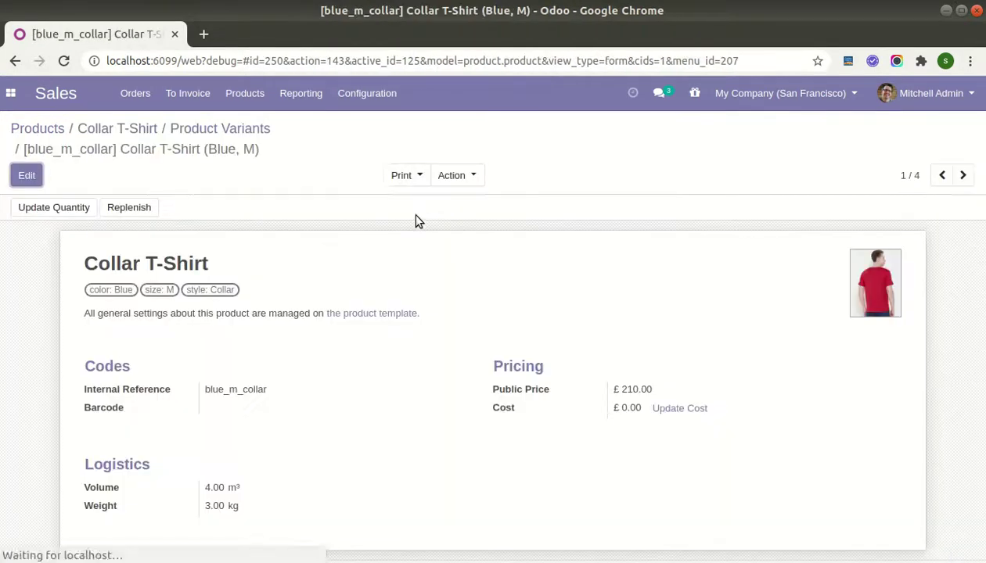
# Show Product Variants without the Can be Sold filter, searched for 'shirt', then switch to the spreadsheet.
pyautogui.click(244, 93)
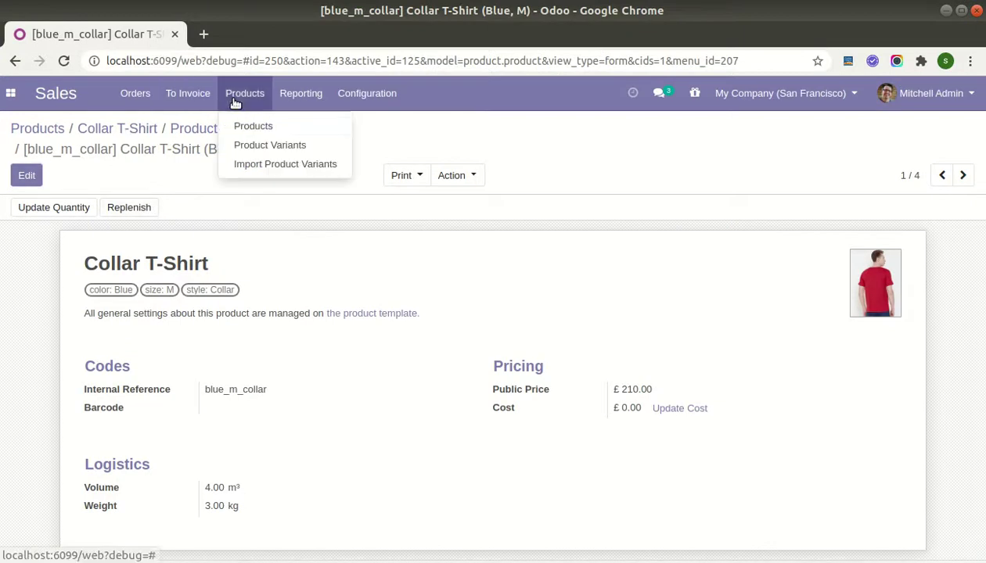
pyautogui.click(254, 143)
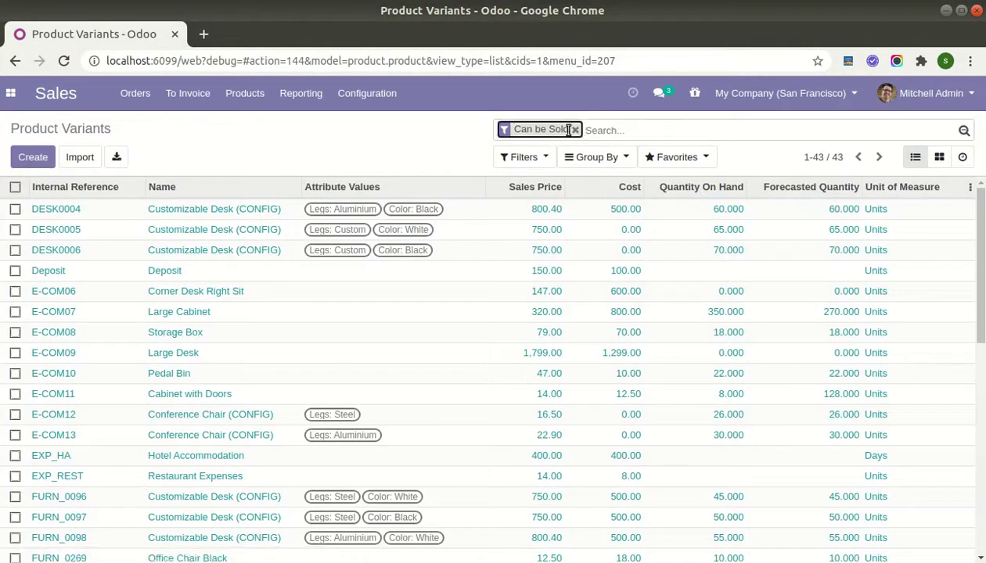
pyautogui.click(569, 130)
pyautogui.write('shirt')
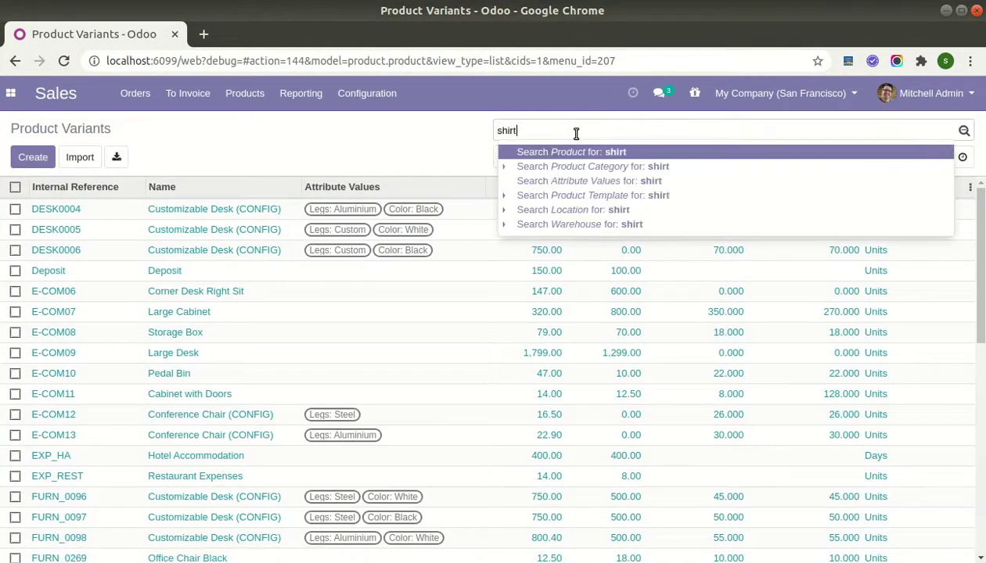
pyautogui.press('Return')
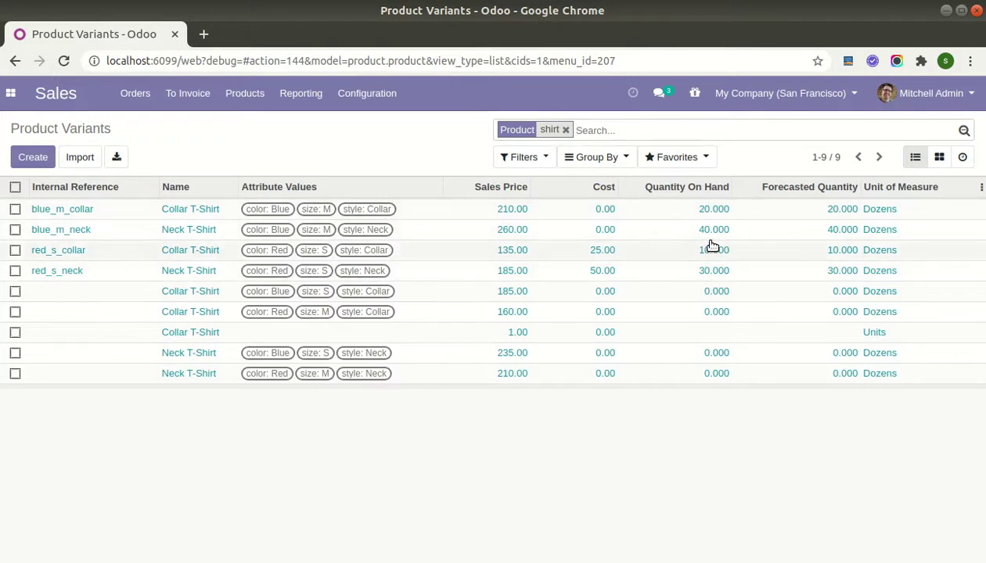
pyautogui.hotkey('alt', 'Tab')
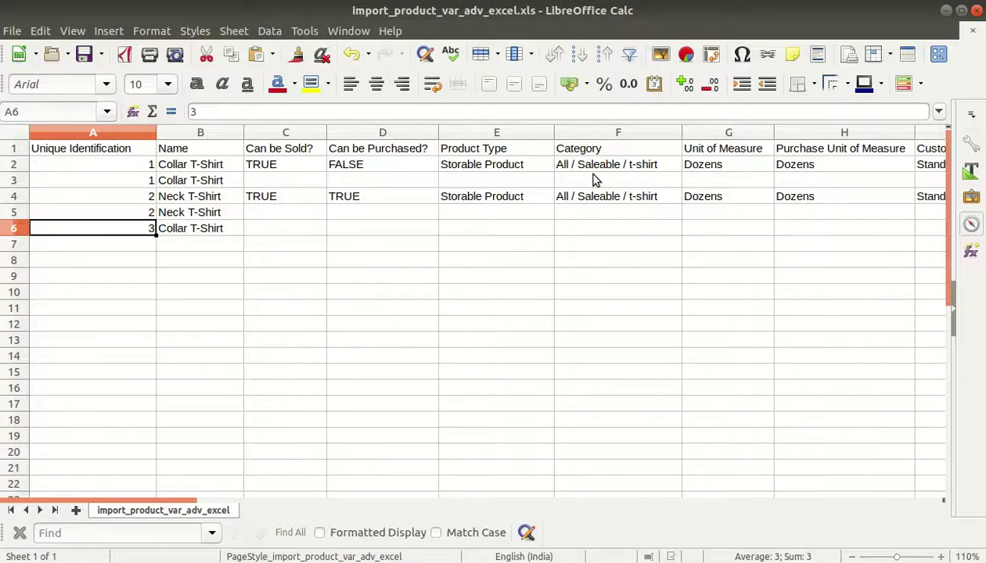
# Check the sheet's Attribute Values and Qty On Hand columns, then return to Odoo's shirt variant list.
pyautogui.click(593, 180)
pyautogui.press('Right')
pyautogui.press('Right')
pyautogui.press('Right')
pyautogui.press('Right')
pyautogui.press('Right')
pyautogui.press('Right')
pyautogui.press('Right')
pyautogui.press('Right')
pyautogui.press('Right')
pyautogui.press('Right')
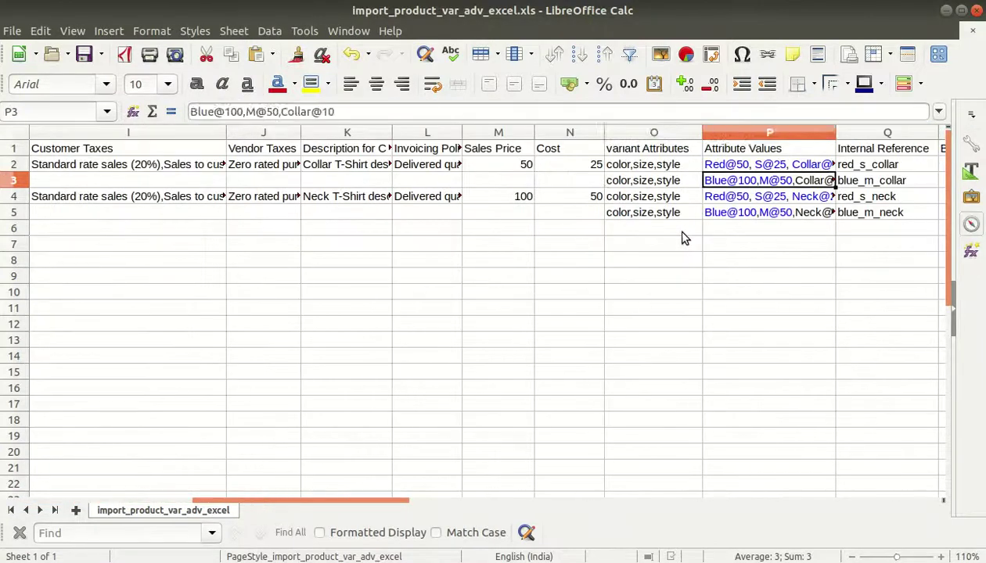
pyautogui.press('Left')
pyautogui.press('Right')
pyautogui.press('Right')
pyautogui.press('Right')
pyautogui.press('Right')
pyautogui.press('Right')
pyautogui.press('Right')
pyautogui.press('Right')
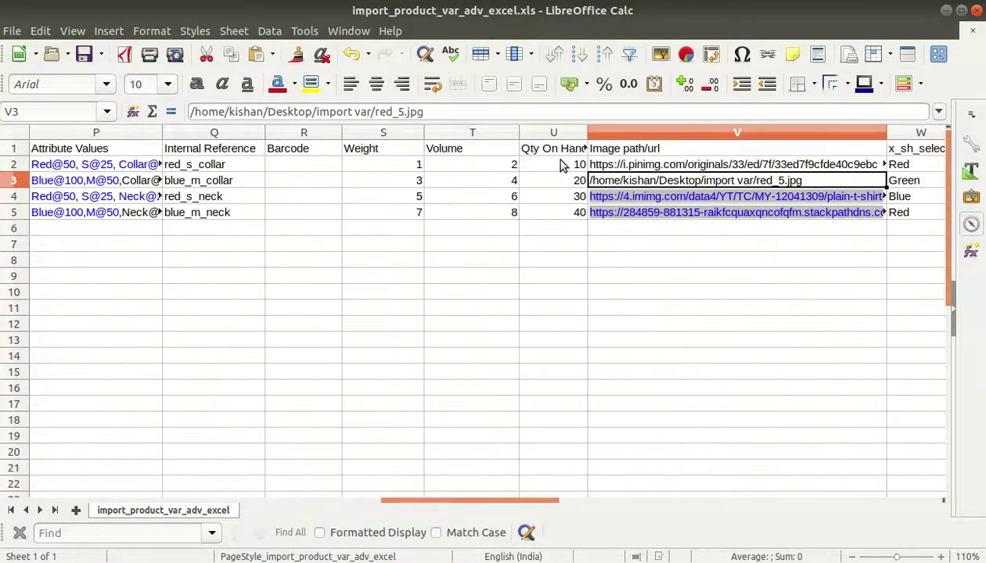
pyautogui.click(560, 165)
pyautogui.press('Down')
pyautogui.press('Down')
pyautogui.press('Down')
pyautogui.press('Up')
pyautogui.press('Up')
pyautogui.press('Up')
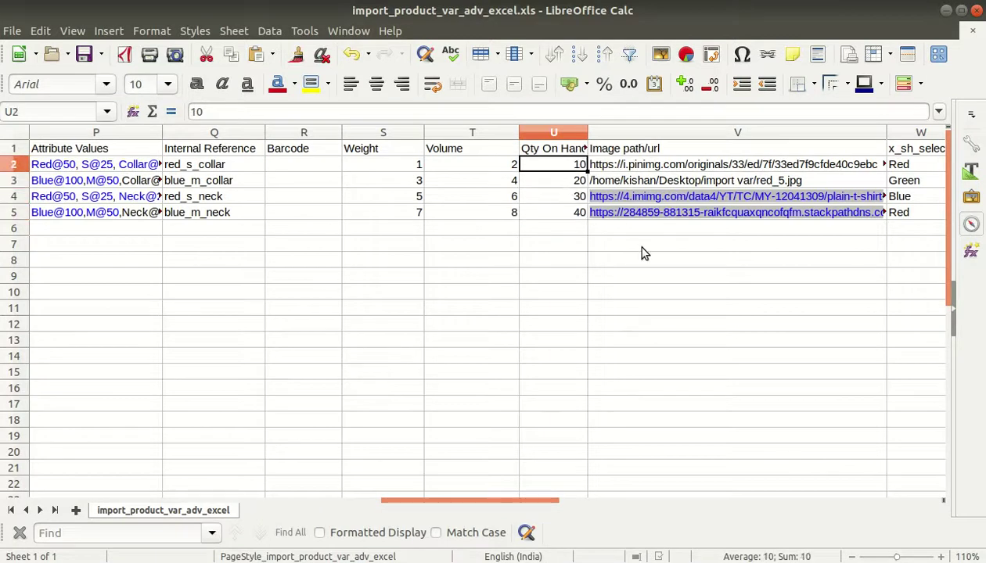
pyautogui.press('Left')
pyautogui.press('Left')
pyautogui.press('Left')
pyautogui.press('Left')
pyautogui.press('Left')
pyautogui.press('Left')
pyautogui.press('Left')
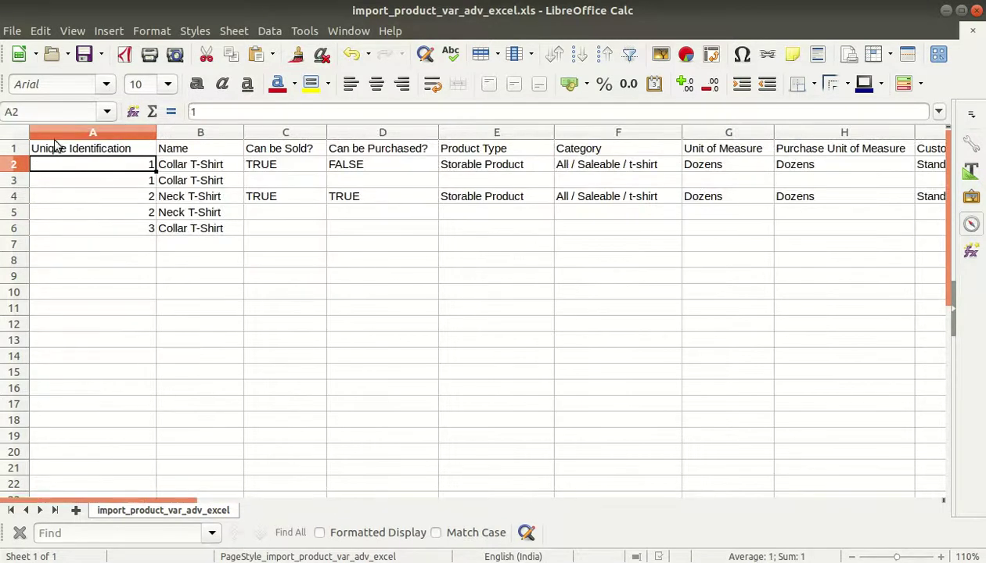
pyautogui.hotkey('alt', 'Tab')
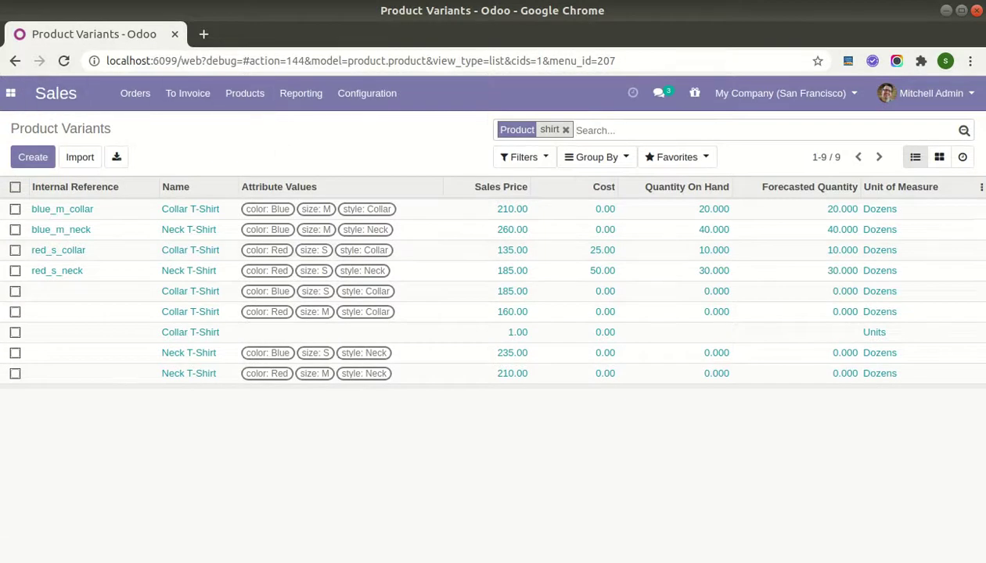
pyautogui.hotkey('alt', 'Tab')
pyautogui.hotkey('alt', 'Tab')
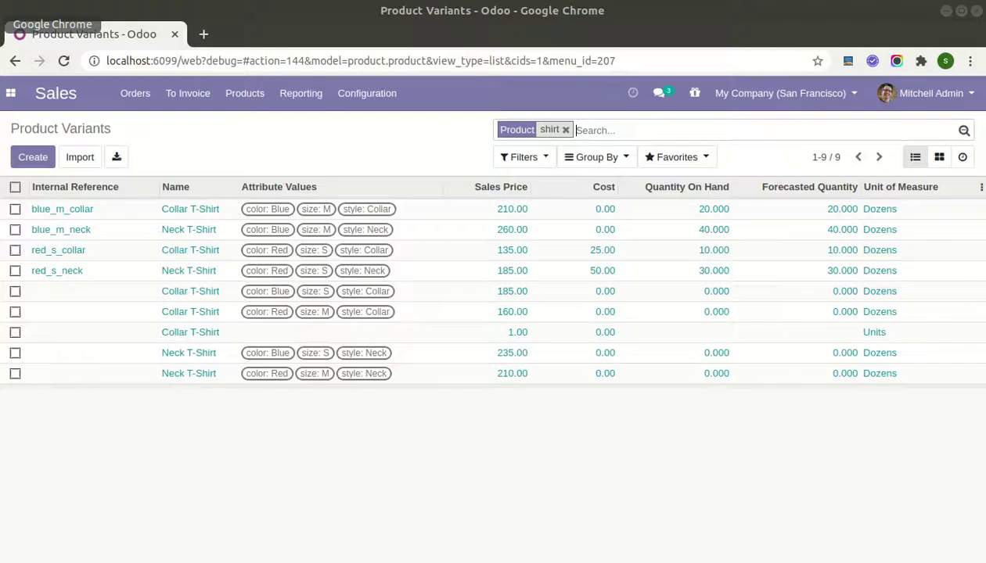
pyautogui.click(838, 4)
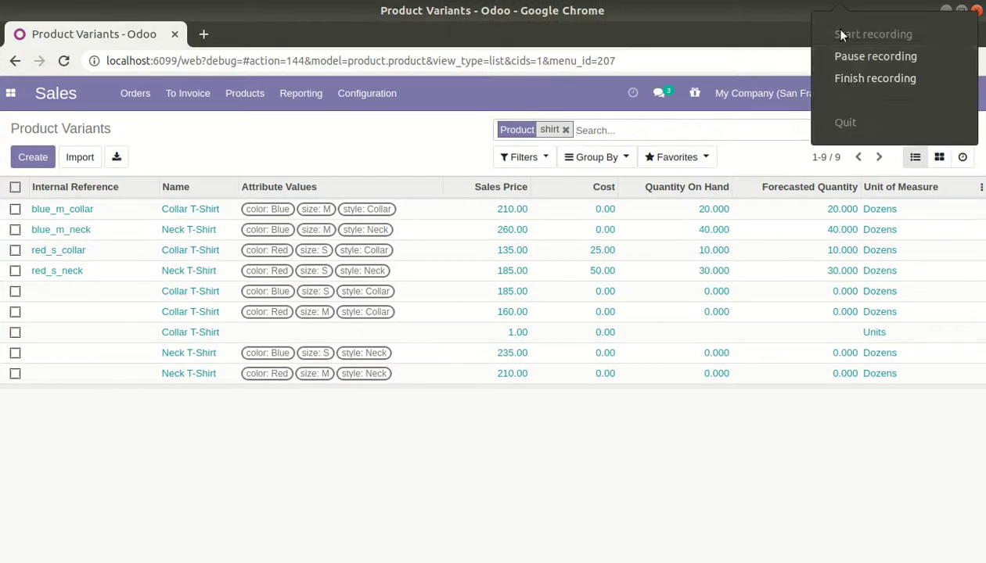